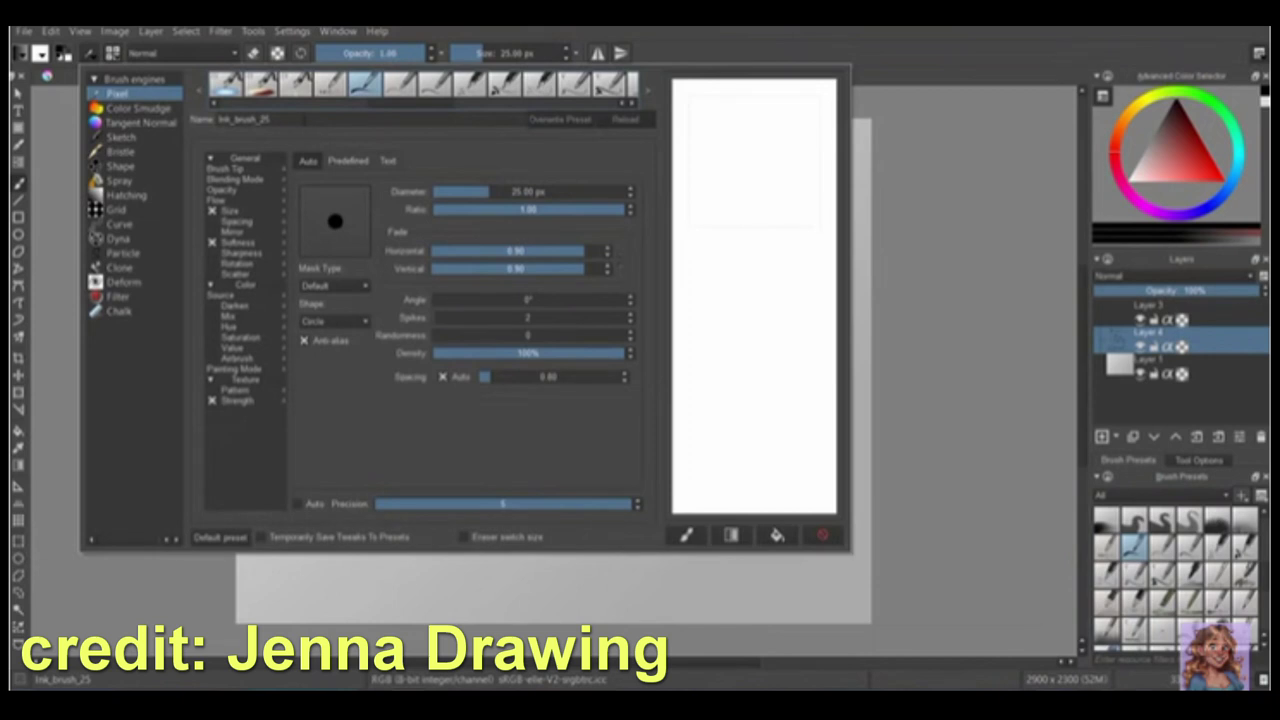
# Step: Test Ink_brush_25, Bristles_hairy and Airbrush_pressure (about 185 px) with sample strokes
pyautogui.press('F5')
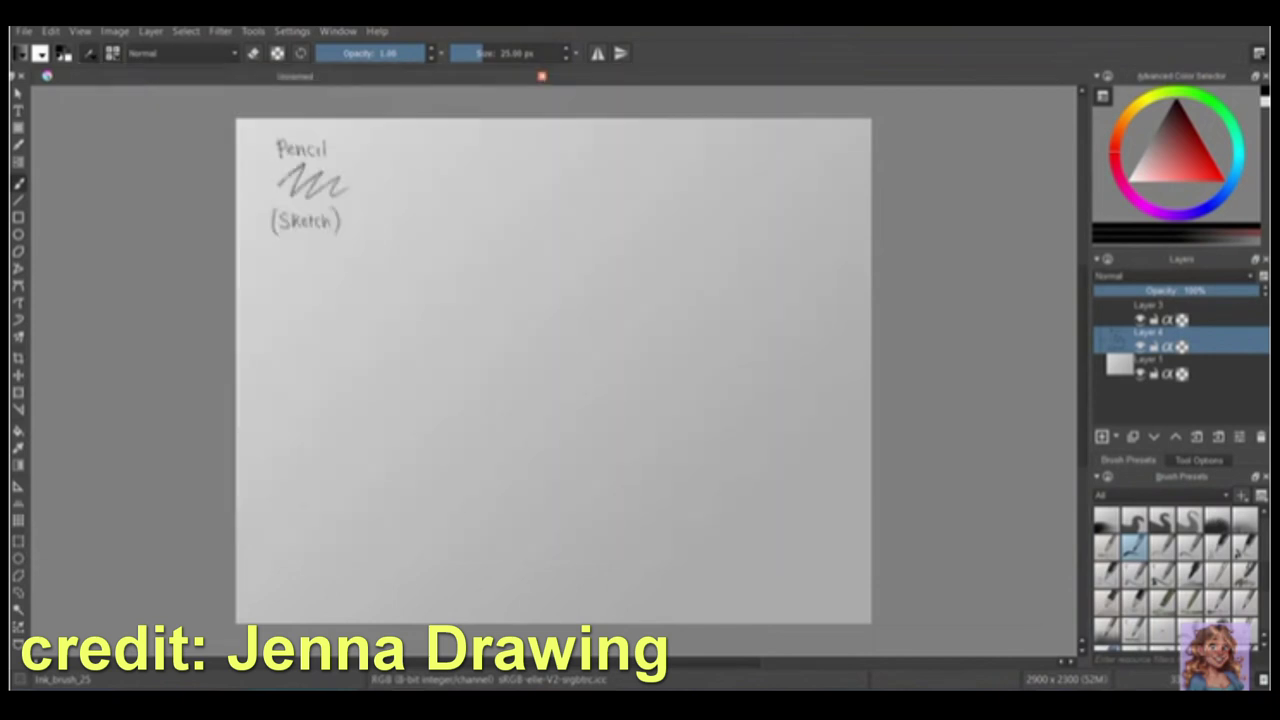
pyautogui.moveTo(382, 140)
pyautogui.mouseDown()
pyautogui.moveTo(412, 132)
pyautogui.moveTo(446, 160)
pyautogui.mouseUp()
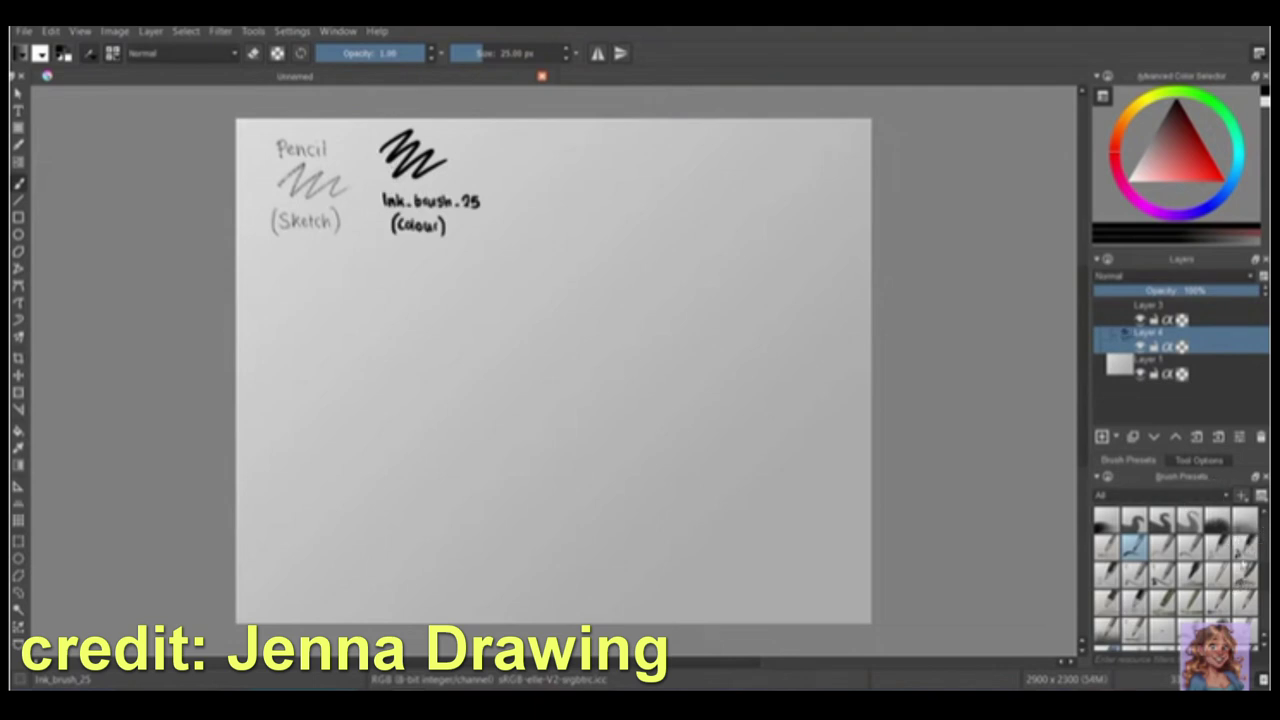
pyautogui.moveTo(1262, 568); pyautogui.dragTo(1264, 510)
pyautogui.click(1135, 631)
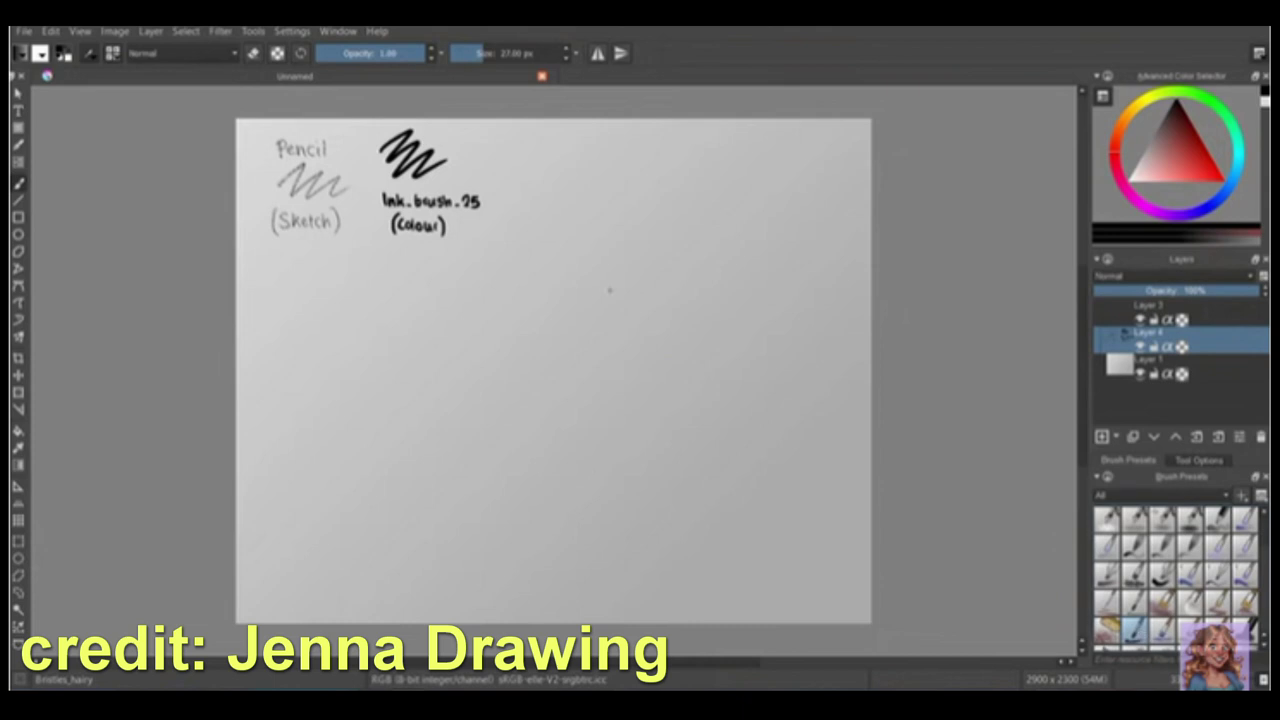
pyautogui.click(112, 53)
pyautogui.scroll(-3, 275, 100)
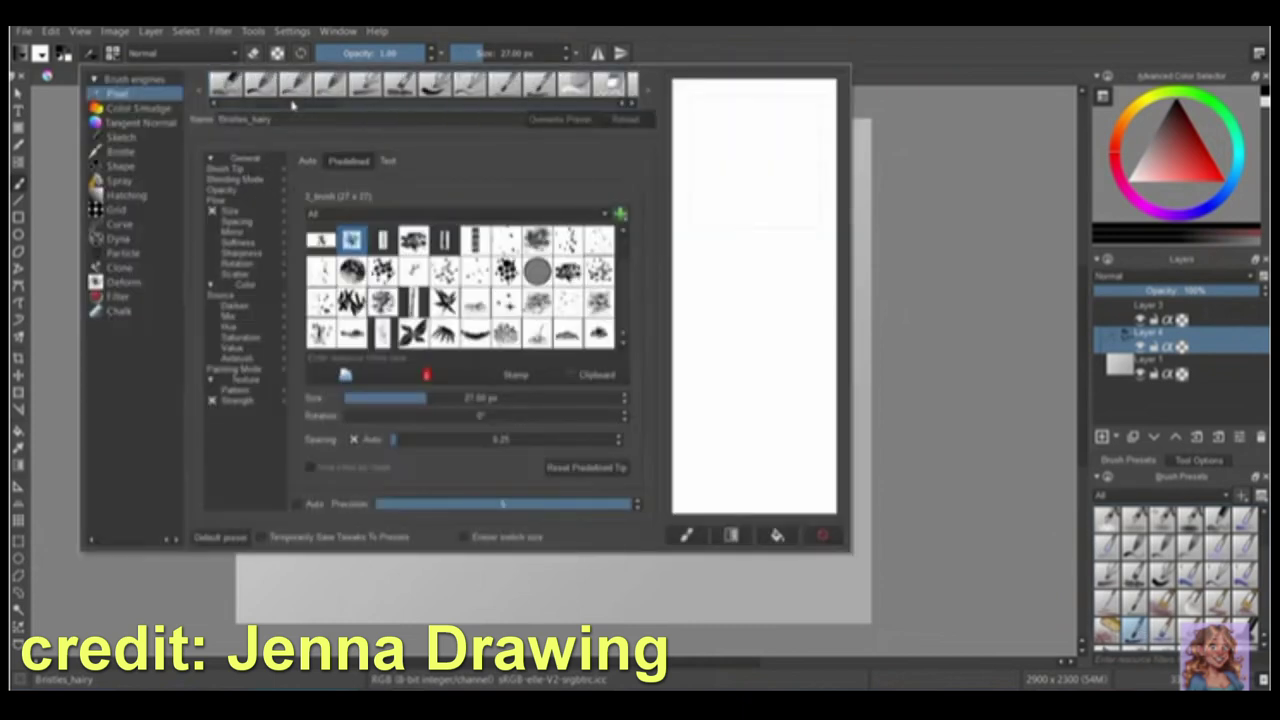
pyautogui.click(296, 246)
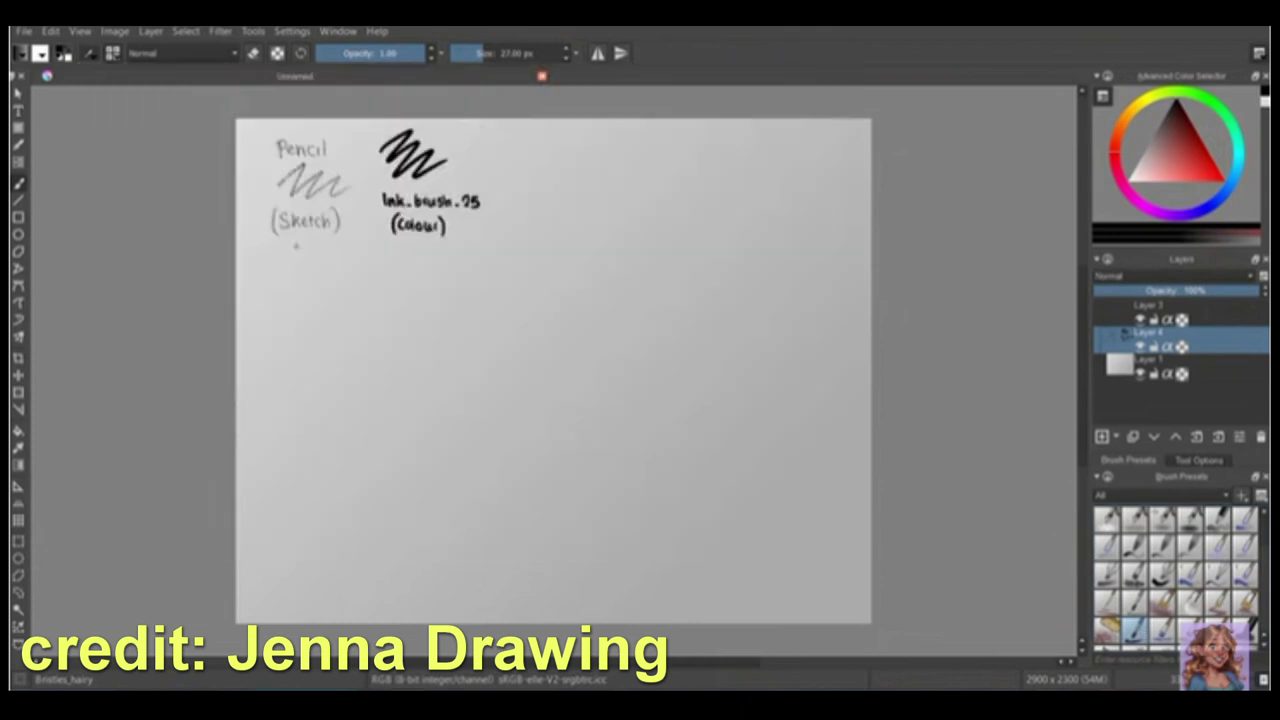
pyautogui.click(499, 58)
pyautogui.moveTo(516, 157)
pyautogui.mouseDown()
pyautogui.moveTo(543, 145)
pyautogui.moveTo(537, 178)
pyautogui.mouseUp()
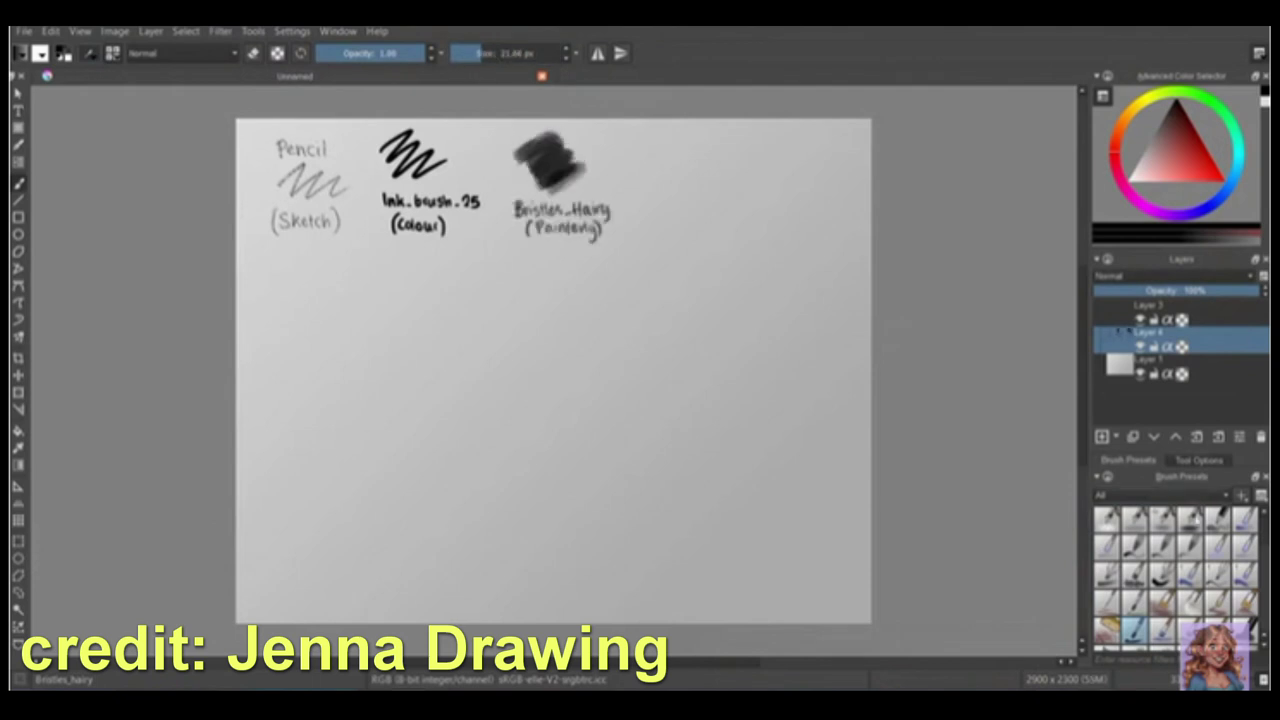
pyautogui.click(1190, 518)
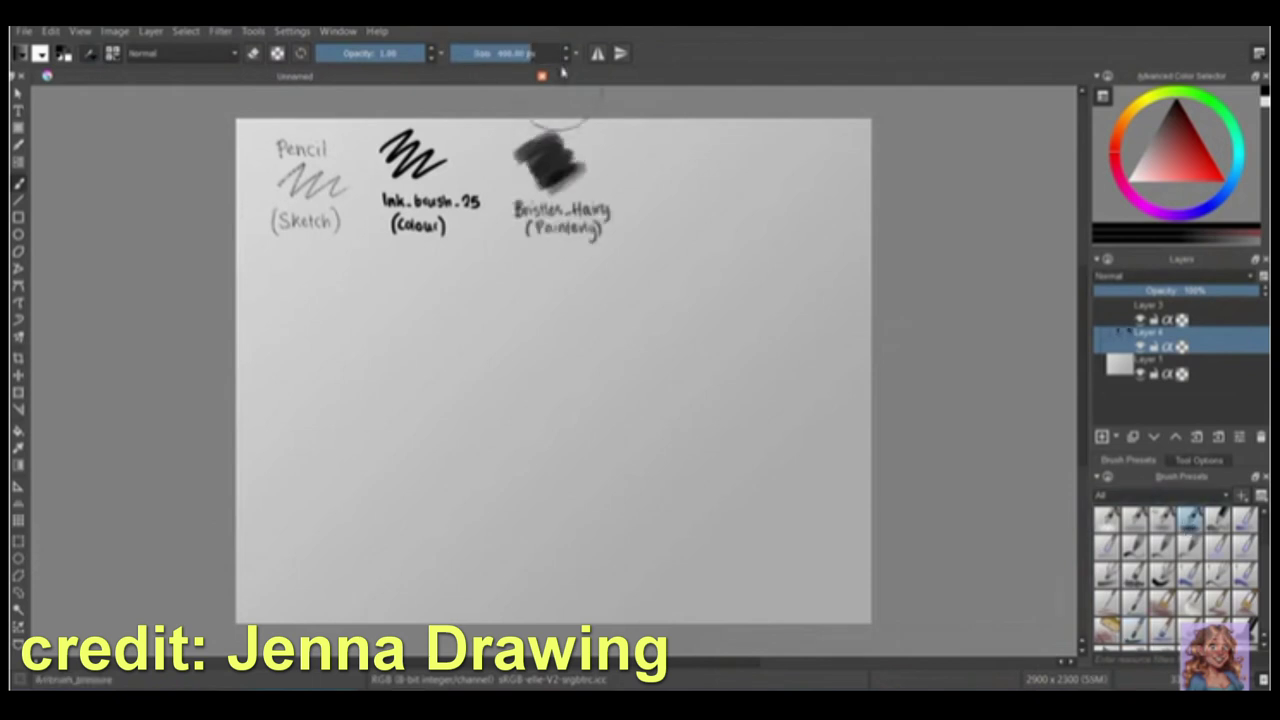
pyautogui.moveTo(535, 55); pyautogui.dragTo(512, 56)
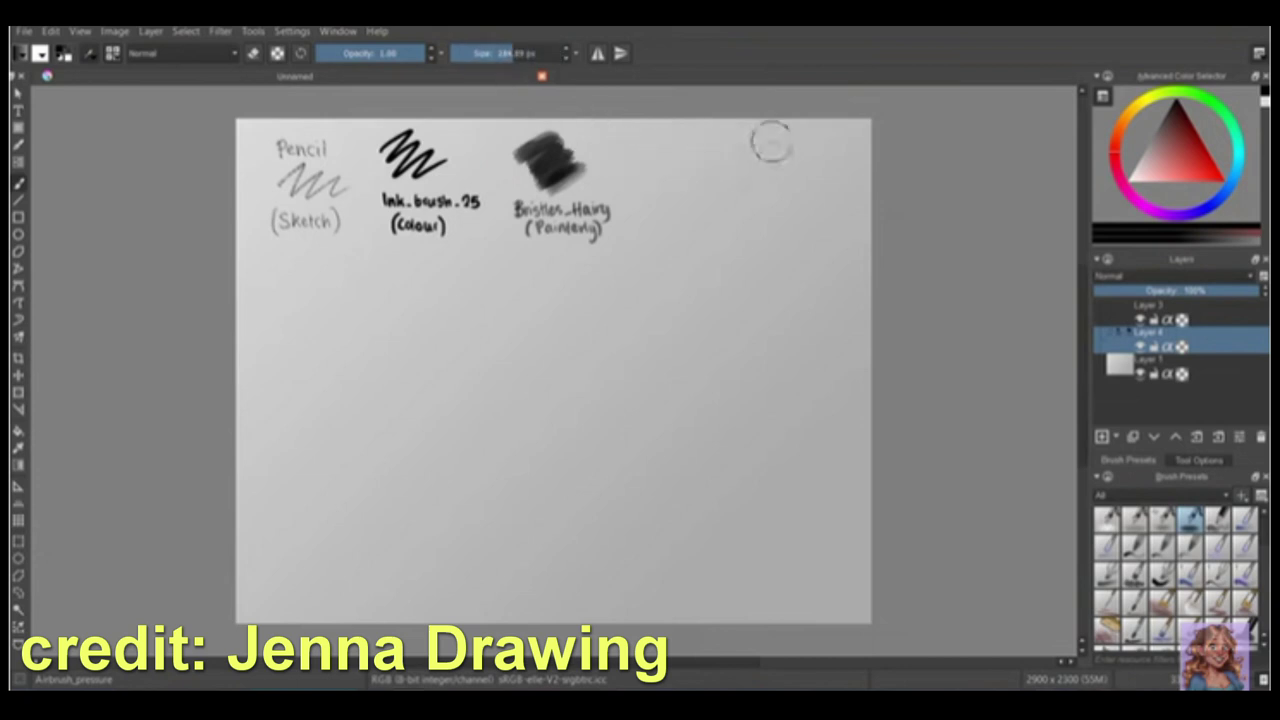
pyautogui.moveTo(671, 153)
pyautogui.mouseDown()
pyautogui.moveTo(652, 148)
pyautogui.moveTo(670, 175)
pyautogui.mouseUp()
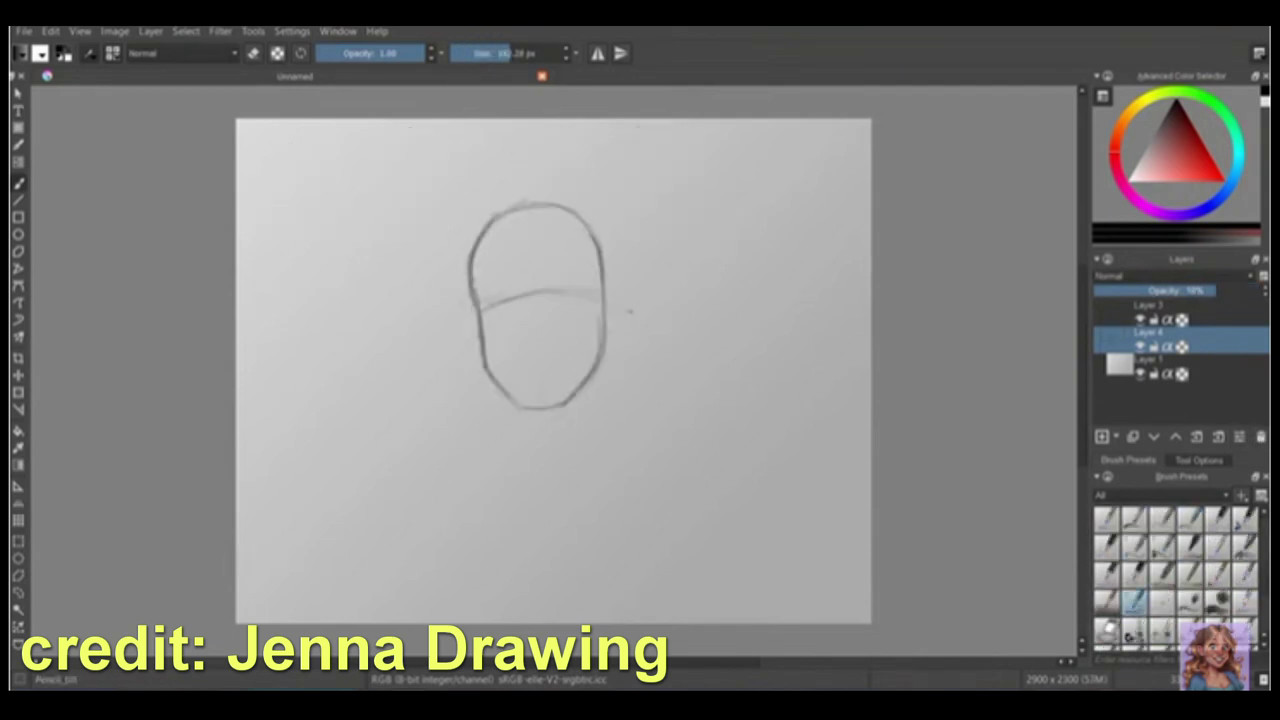
# Step: Sketch the man's head, hair, face, collar, coat, raised hand at the chin and sleeve
pyautogui.moveTo(530, 230)
pyautogui.mouseDown()
pyautogui.moveTo(532, 344)
pyautogui.moveTo(600, 408)
pyautogui.mouseUp()
pyautogui.moveTo(482, 212); pyautogui.dragTo(590, 196)
pyautogui.moveTo(460, 280); pyautogui.dragTo(600, 190)
pyautogui.moveTo(516, 326); pyautogui.dragTo(554, 330)
pyautogui.moveTo(600, 376); pyautogui.dragTo(700, 600)
pyautogui.moveTo(660, 440); pyautogui.dragTo(780, 620)
pyautogui.moveTo(495, 400)
pyautogui.mouseDown()
pyautogui.moveTo(530, 488)
pyautogui.moveTo(520, 425)
pyautogui.mouseUp()
pyautogui.moveTo(490, 460); pyautogui.dragTo(370, 610)
# Step: Transform the sketched head to adjust its proportions
pyautogui.hotkey('ctrl', 't')
pyautogui.moveTo(600, 186); pyautogui.dragTo(592, 190)
pyautogui.press('Return')
# Step: Ink the brows, eyes, nose, mouth and jaw on a new layer, then merge it into the sketch
pyautogui.press('Insert')
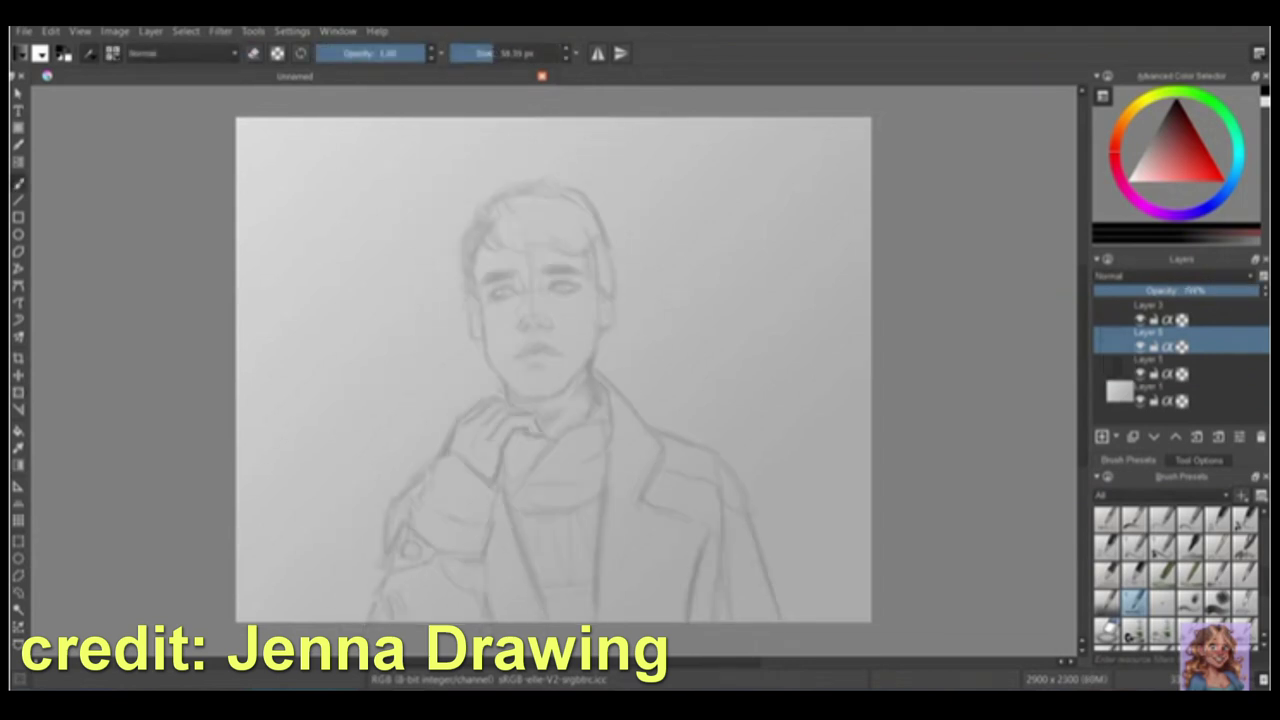
pyautogui.moveTo(482, 276); pyautogui.dragTo(520, 270)
pyautogui.moveTo(542, 270)
pyautogui.mouseDown()
pyautogui.moveTo(586, 268)
pyautogui.moveTo(558, 286)
pyautogui.moveTo(550, 324)
pyautogui.mouseUp()
pyautogui.press('m')
pyautogui.press('m')
pyautogui.moveTo(470, 305)
pyautogui.mouseDown()
pyautogui.moveTo(482, 350)
pyautogui.moveTo(555, 345)
pyautogui.mouseUp()
pyautogui.hotkey('ctrl', 'e')
pyautogui.press('e')
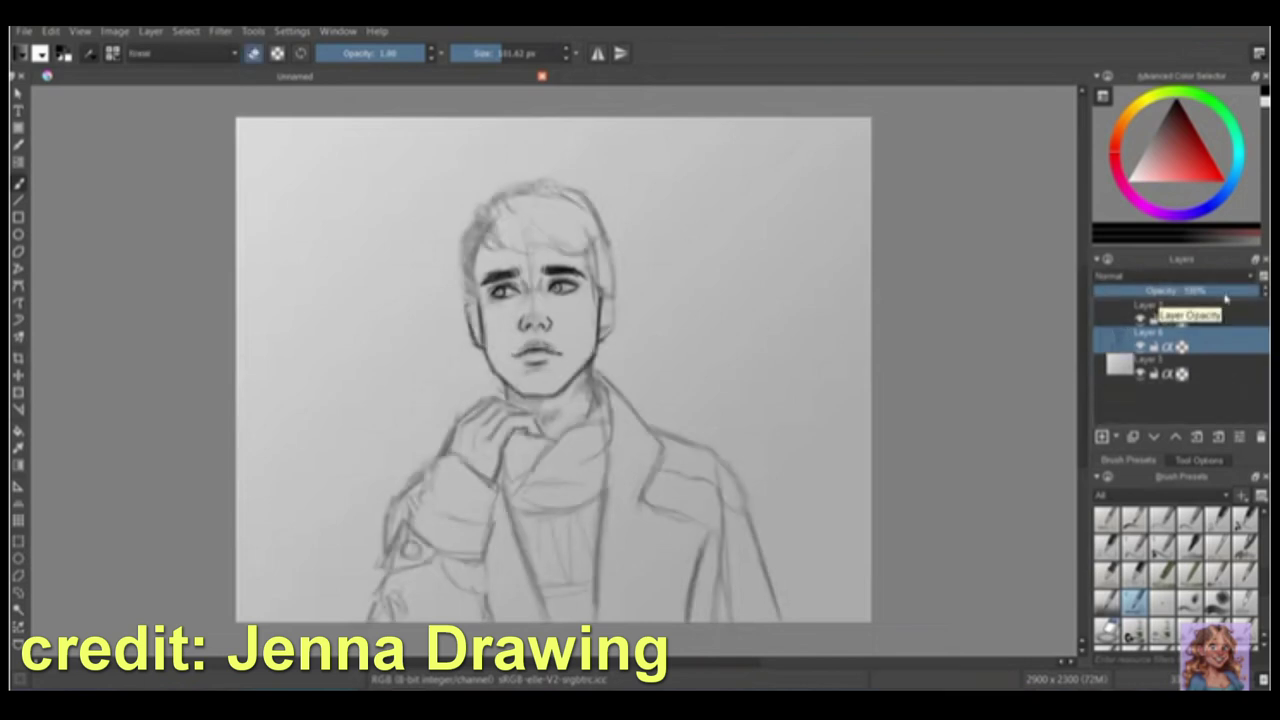
# Step: Fill the background orange and paint skin tone, a maroon sweater, a white cuff and a dark green jacket
pyautogui.hotkey('shift', 'BackSpace')
pyautogui.moveTo(500, 280)
pyautogui.mouseDown()
pyautogui.moveTo(560, 300)
pyautogui.moveTo(548, 308)
pyautogui.mouseUp()
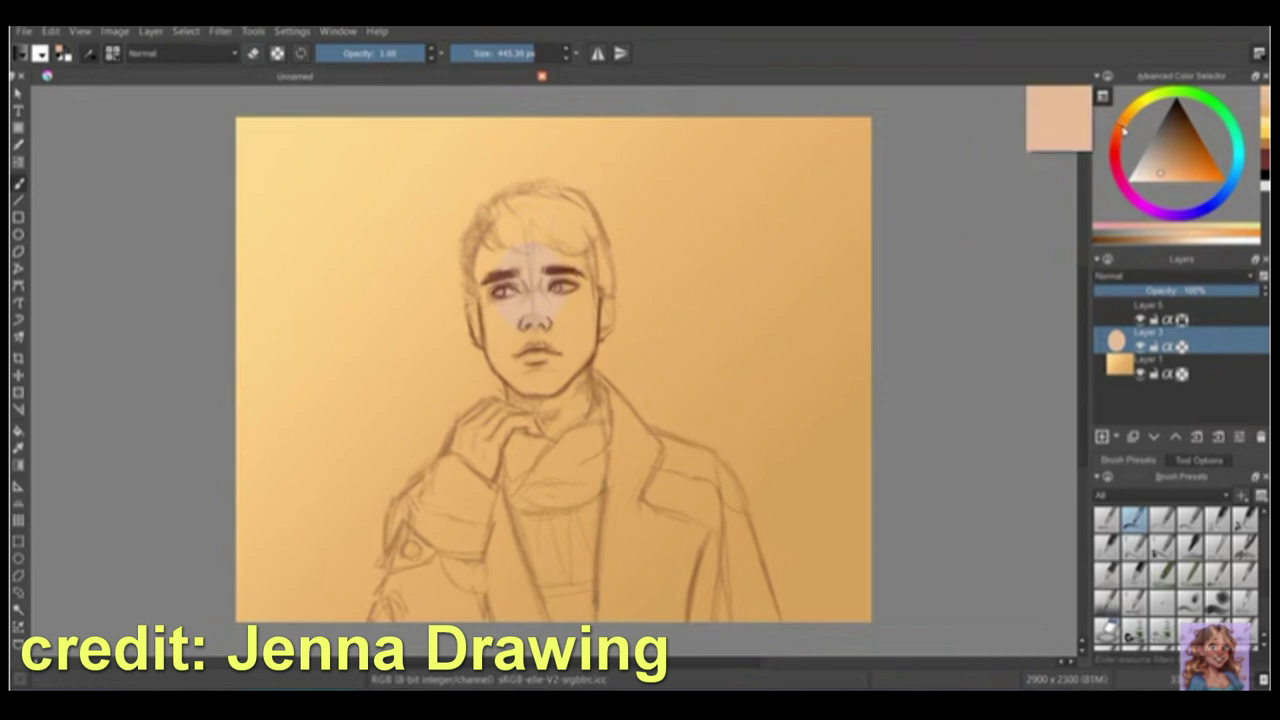
pyautogui.moveTo(495, 250)
pyautogui.mouseDown()
pyautogui.moveTo(518, 330)
pyautogui.moveTo(543, 330)
pyautogui.moveTo(556, 305)
pyautogui.moveTo(513, 262)
pyautogui.moveTo(513, 238)
pyautogui.moveTo(551, 283)
pyautogui.moveTo(546, 262)
pyautogui.moveTo(531, 300)
pyautogui.moveTo(548, 315)
pyautogui.moveTo(513, 322)
pyautogui.moveTo(536, 360)
pyautogui.moveTo(560, 348)
pyautogui.moveTo(563, 318)
pyautogui.moveTo(561, 335)
pyautogui.moveTo(556, 315)
pyautogui.moveTo(518, 300)
pyautogui.moveTo(480, 340)
pyautogui.moveTo(592, 320)
pyautogui.mouseUp()
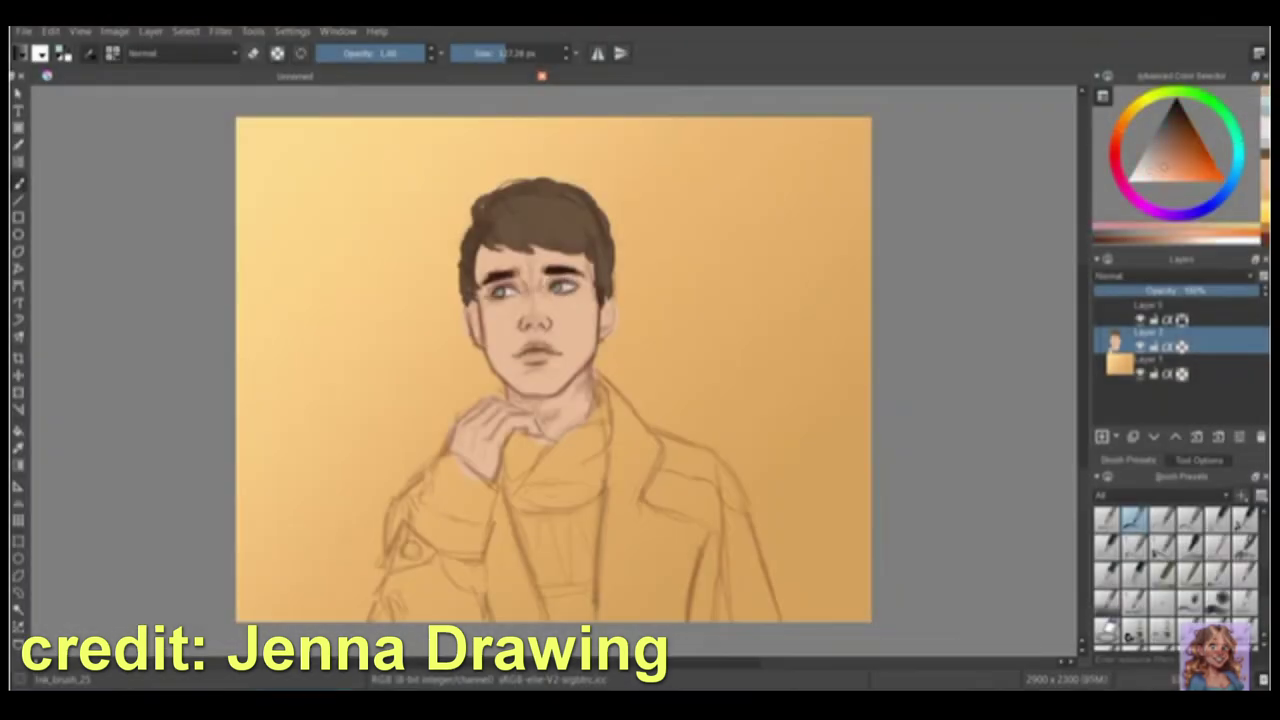
pyautogui.moveTo(520, 410); pyautogui.dragTo(590, 500)
pyautogui.moveTo(420, 470); pyautogui.dragTo(480, 540)
pyautogui.moveTo(700, 560); pyautogui.dragTo(615, 405)
pyautogui.moveTo(430, 480); pyautogui.dragTo(380, 600)
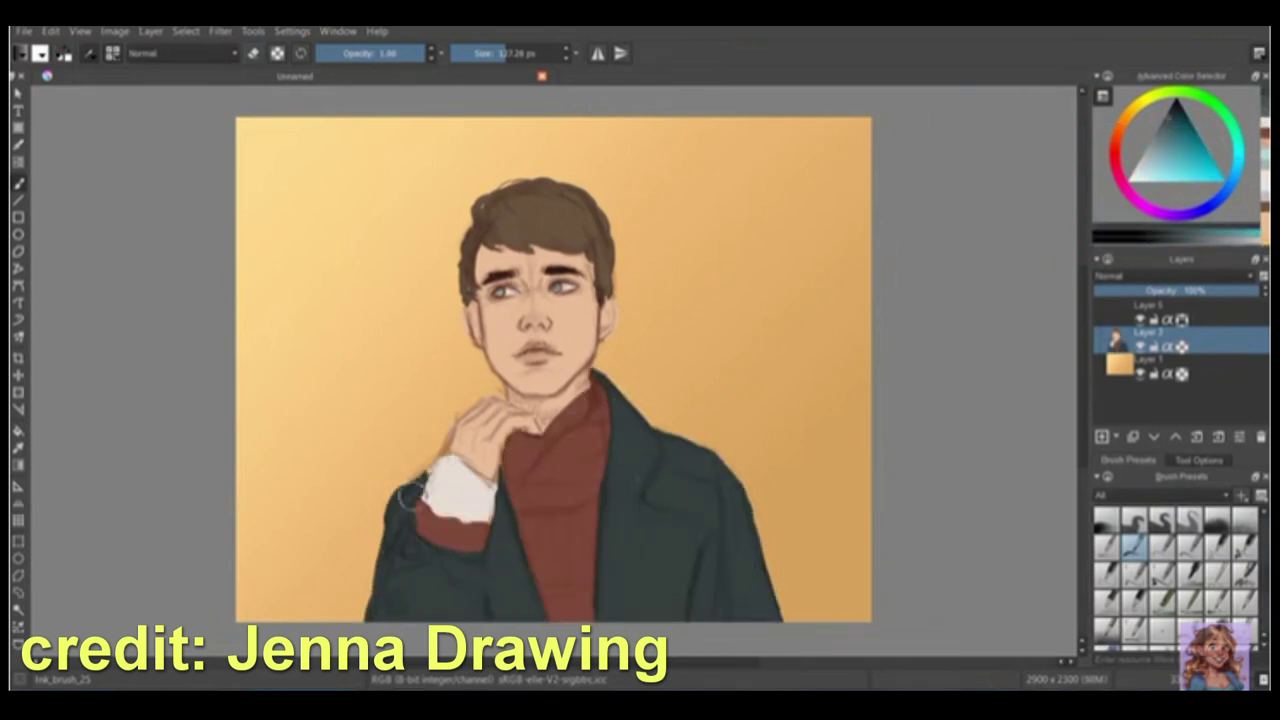
# Step: Select the top and second layers, then add a new layer
pyautogui.click(1140, 318)
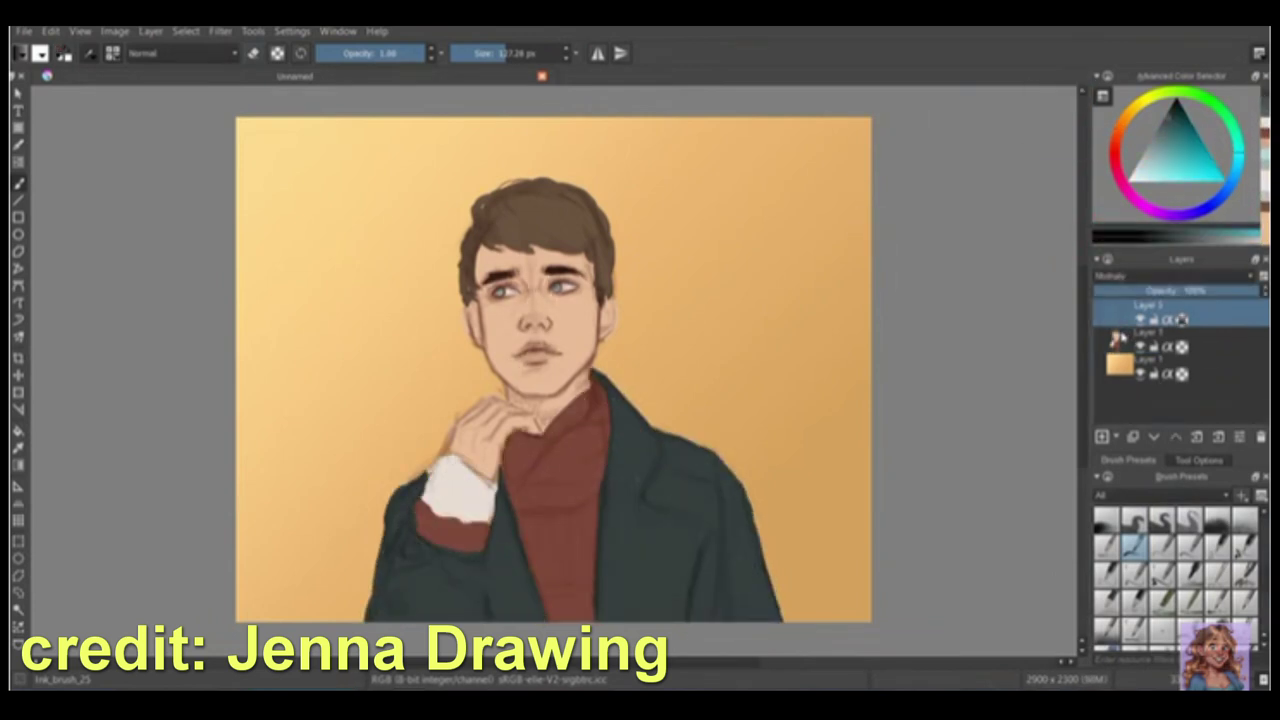
pyautogui.click(1145, 342)
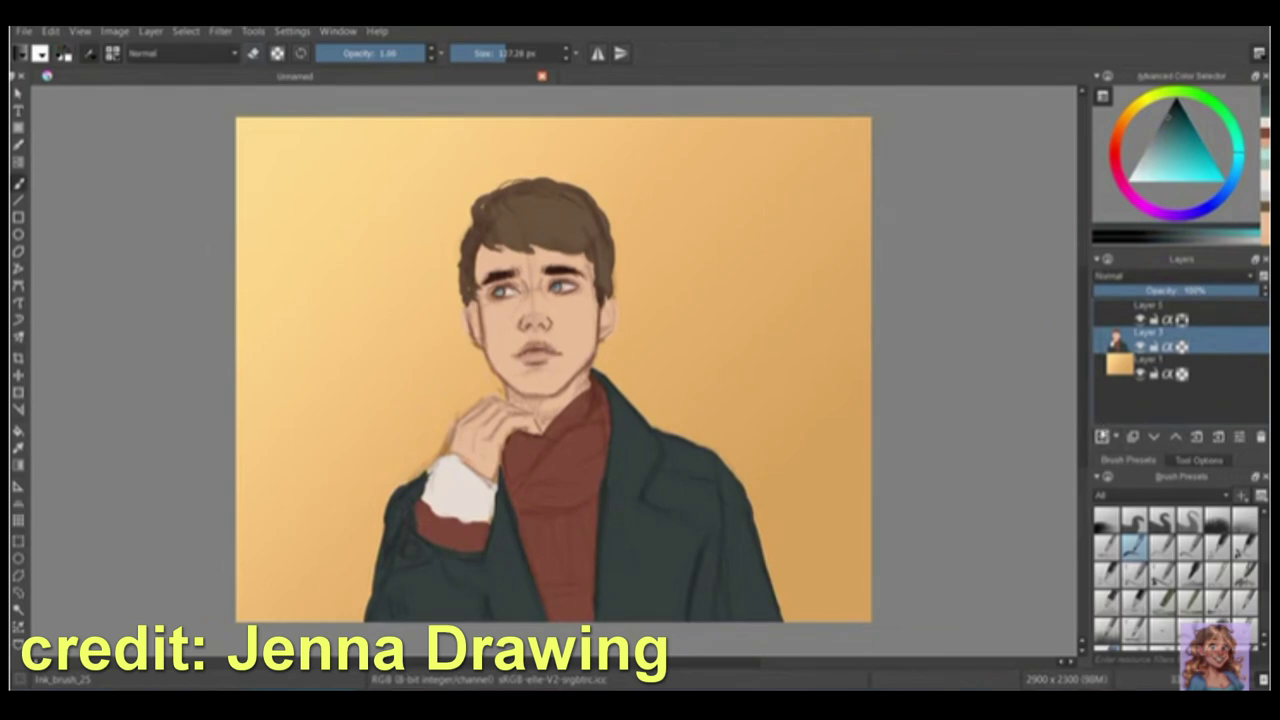
pyautogui.click(1102, 437)
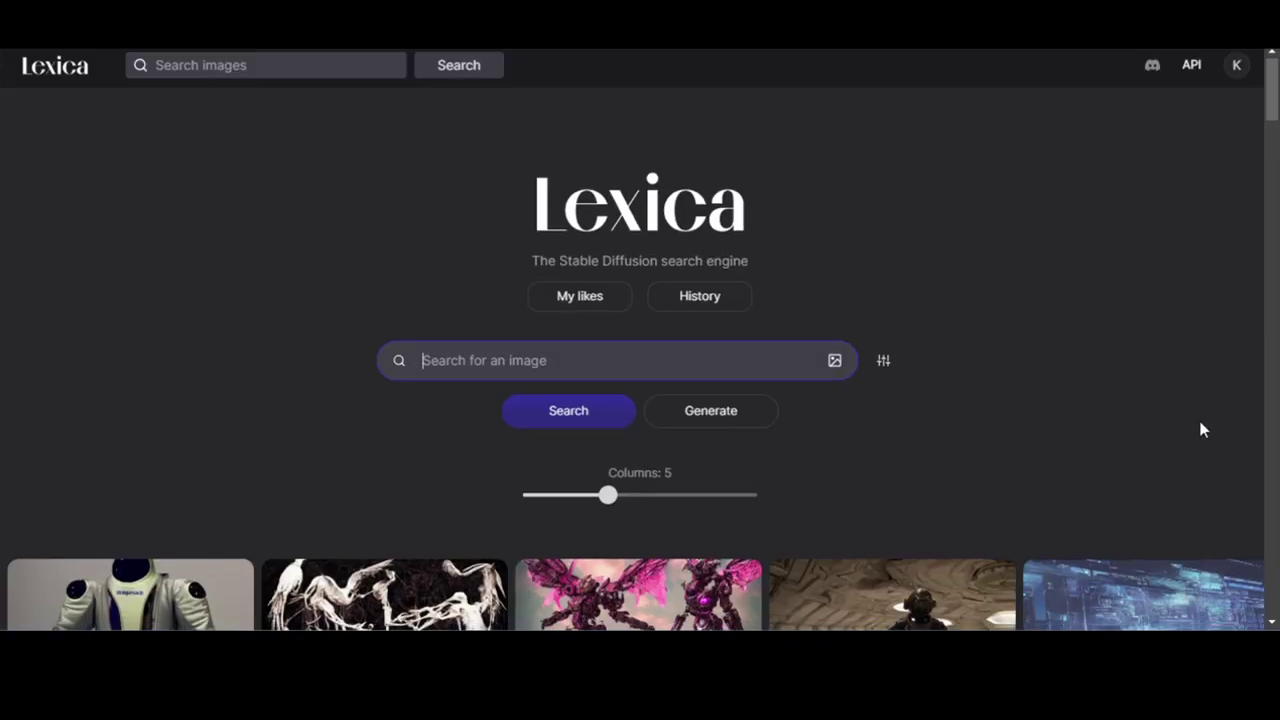
pyautogui.scroll(-5, 1202, 429)
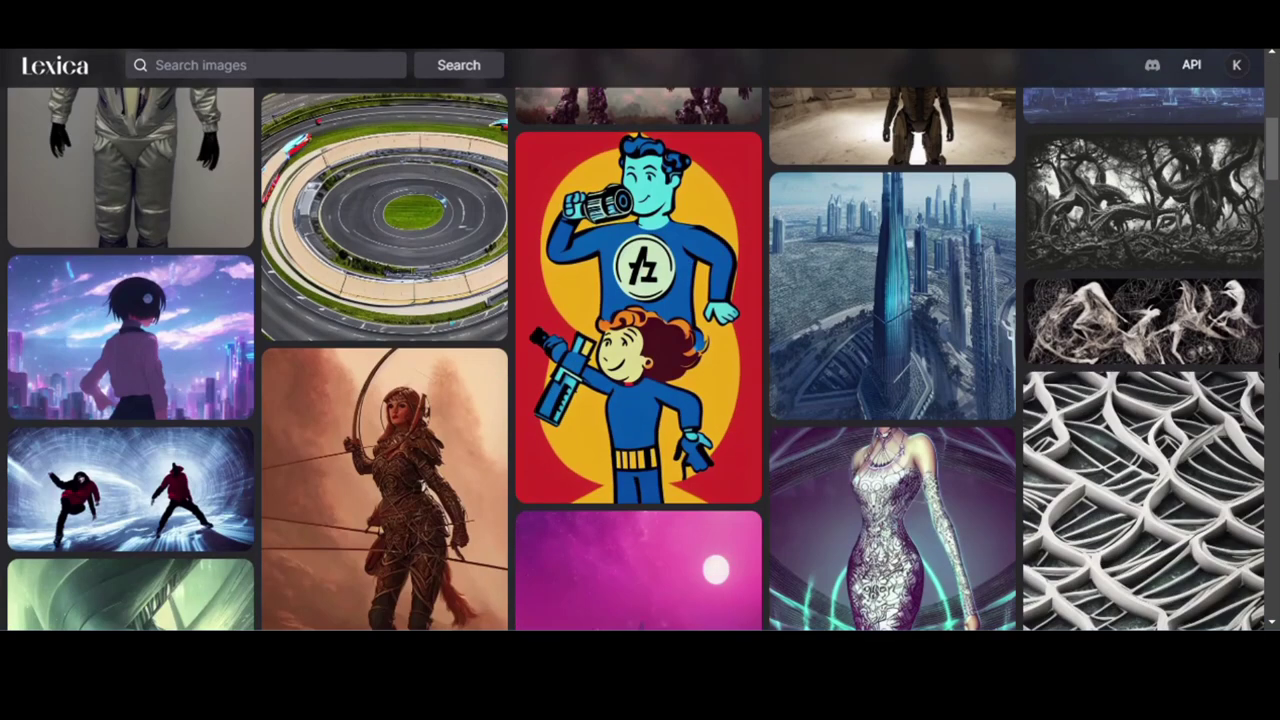
pyautogui.scroll(-8, 640, 340)
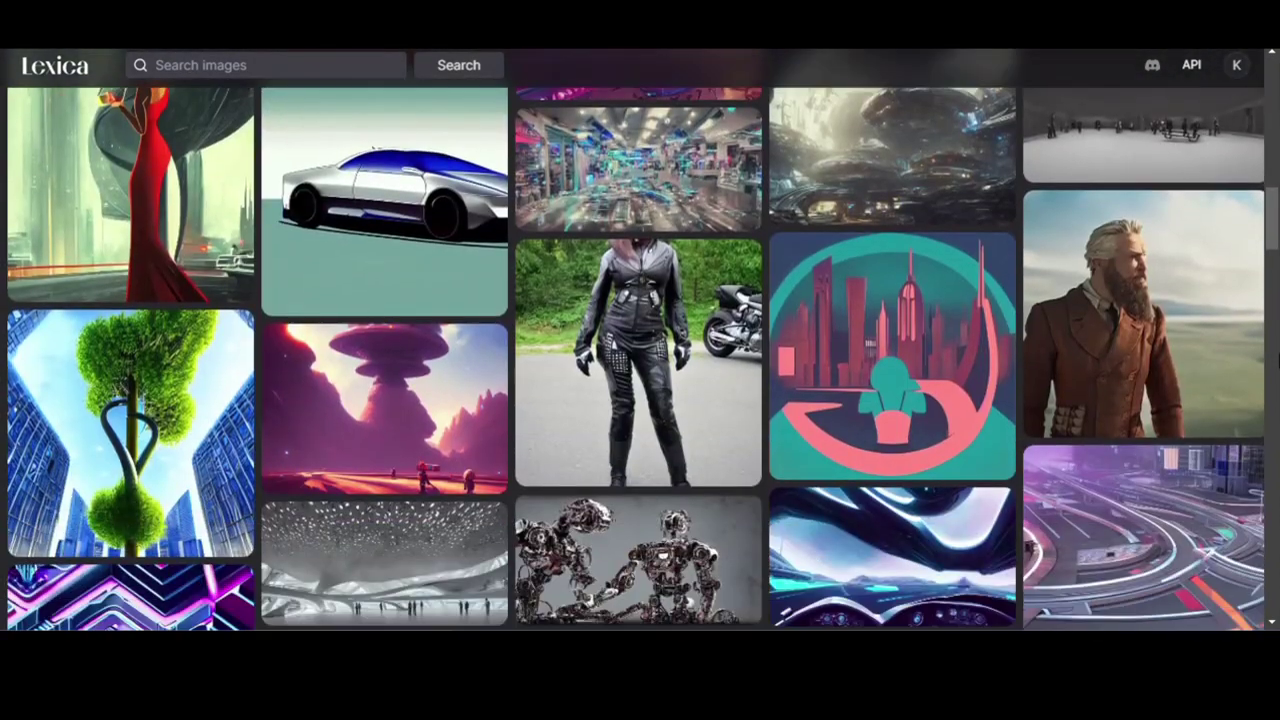
pyautogui.scroll(-10, 640, 340)
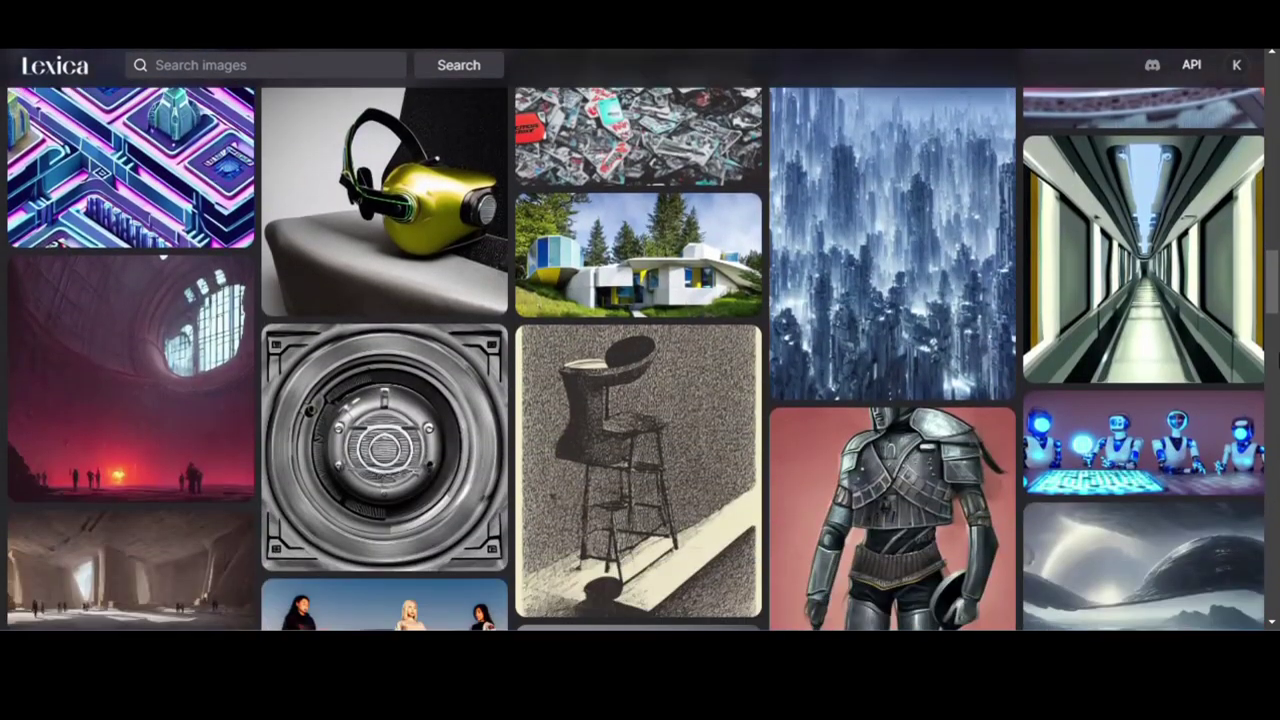
pyautogui.scroll(-5, 640, 340)
pyautogui.scroll(-8, 640, 340)
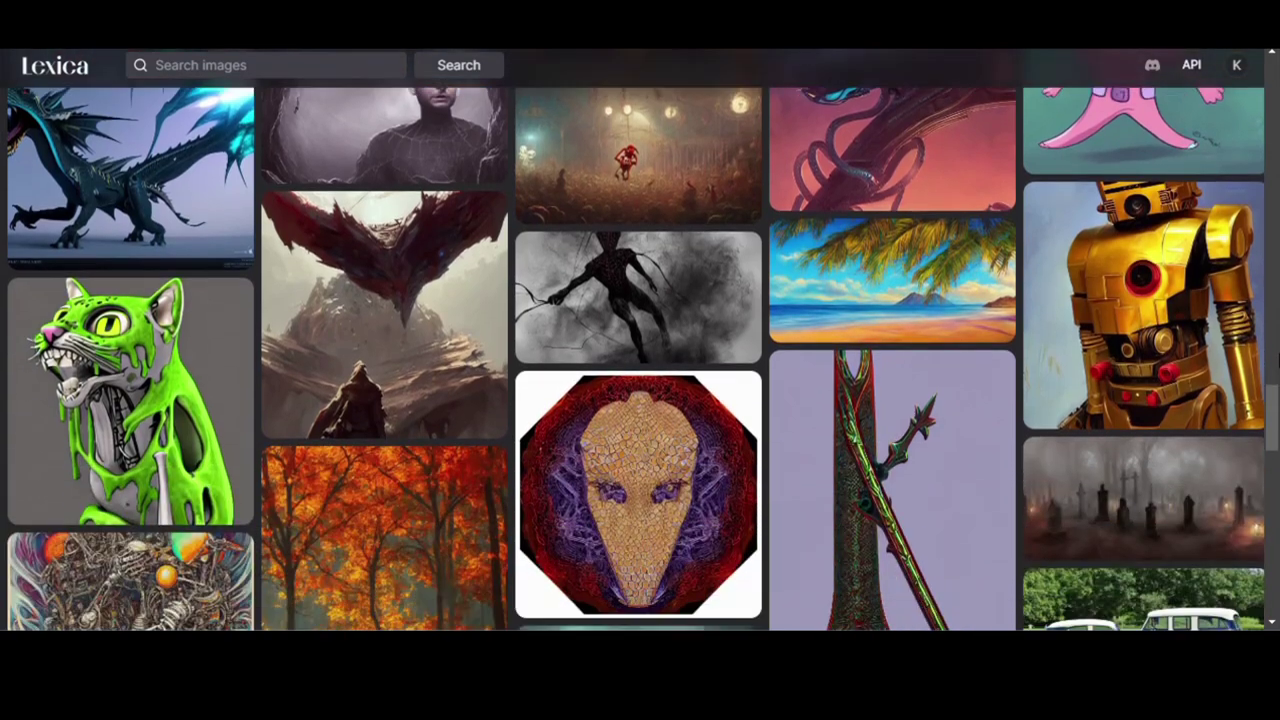
pyautogui.scroll(-10, 640, 340)
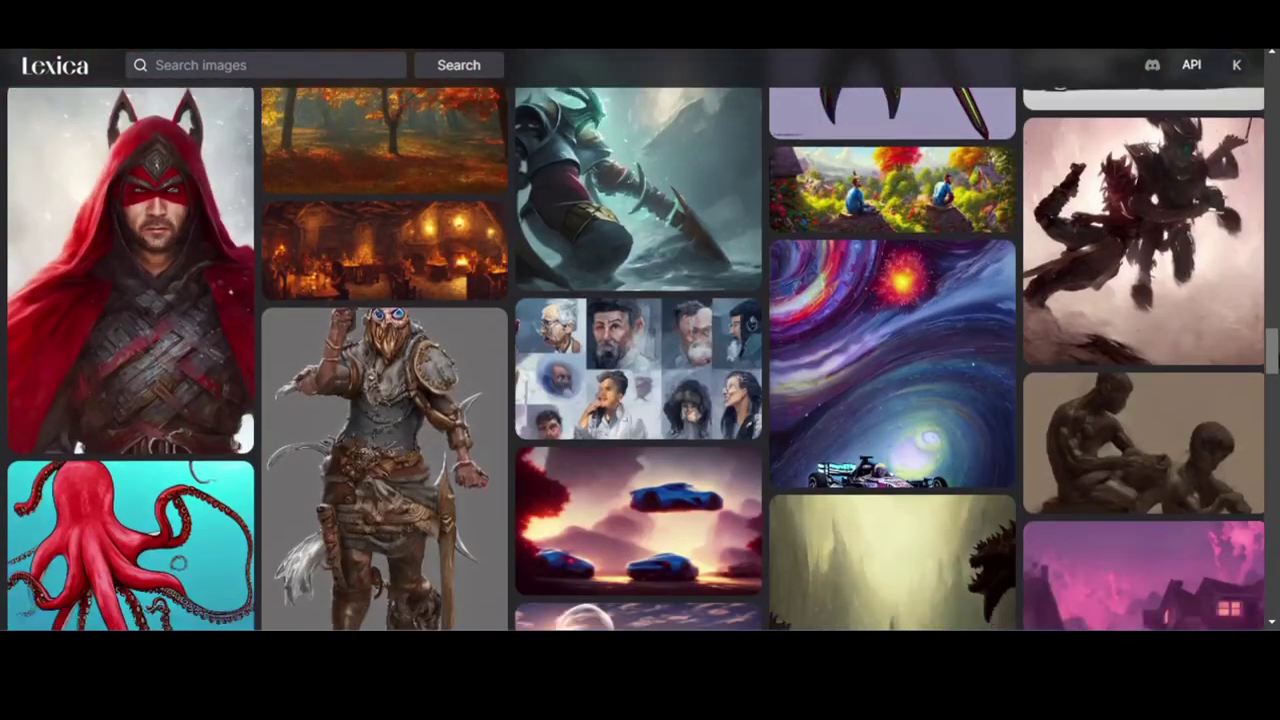
pyautogui.scroll(-8, 640, 340)
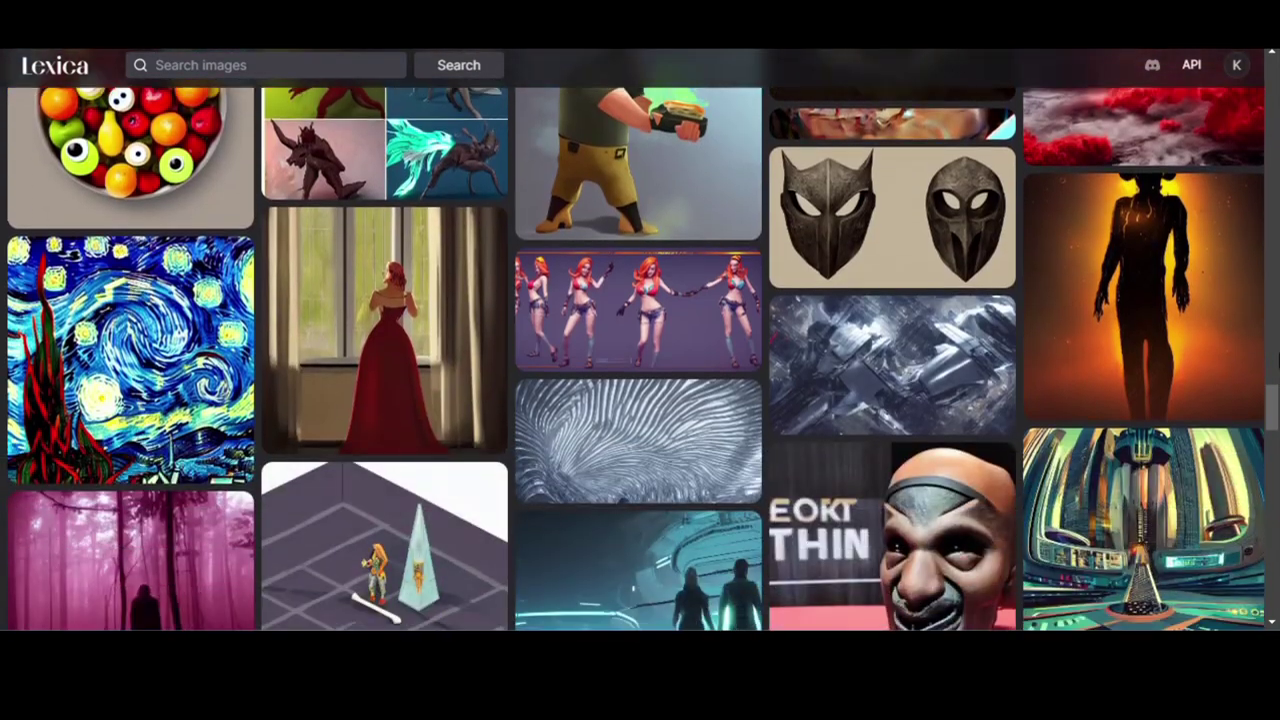
pyautogui.scroll(-6, 640, 340)
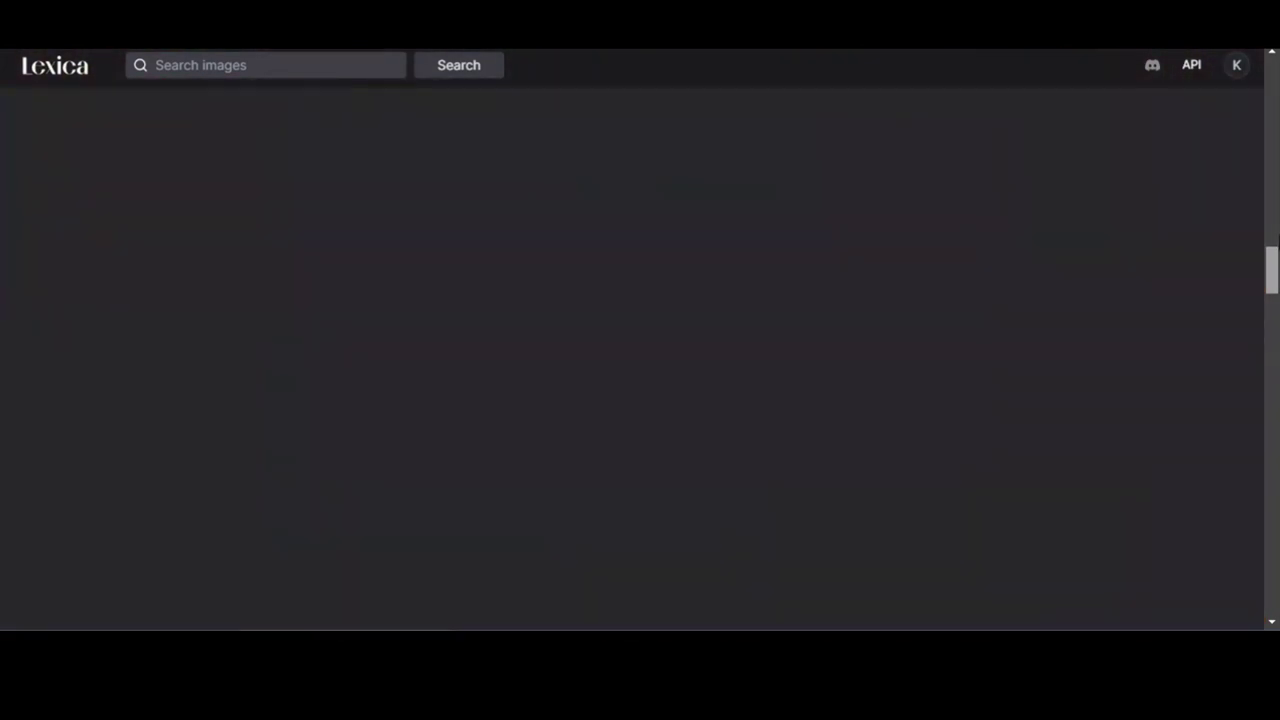
pyautogui.press('Home')
# Step: Try Generate mode and the account menu, then return to Search and focus the search box
pyautogui.click(705, 420)
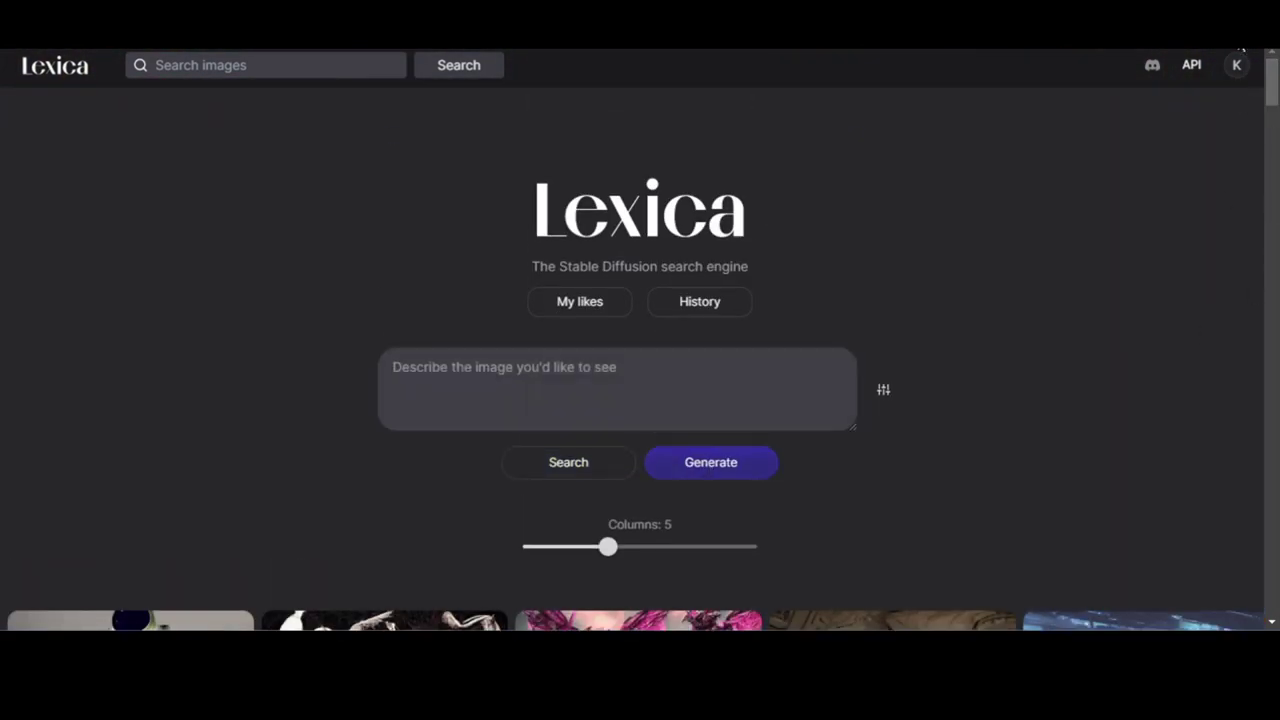
pyautogui.click(1240, 70)
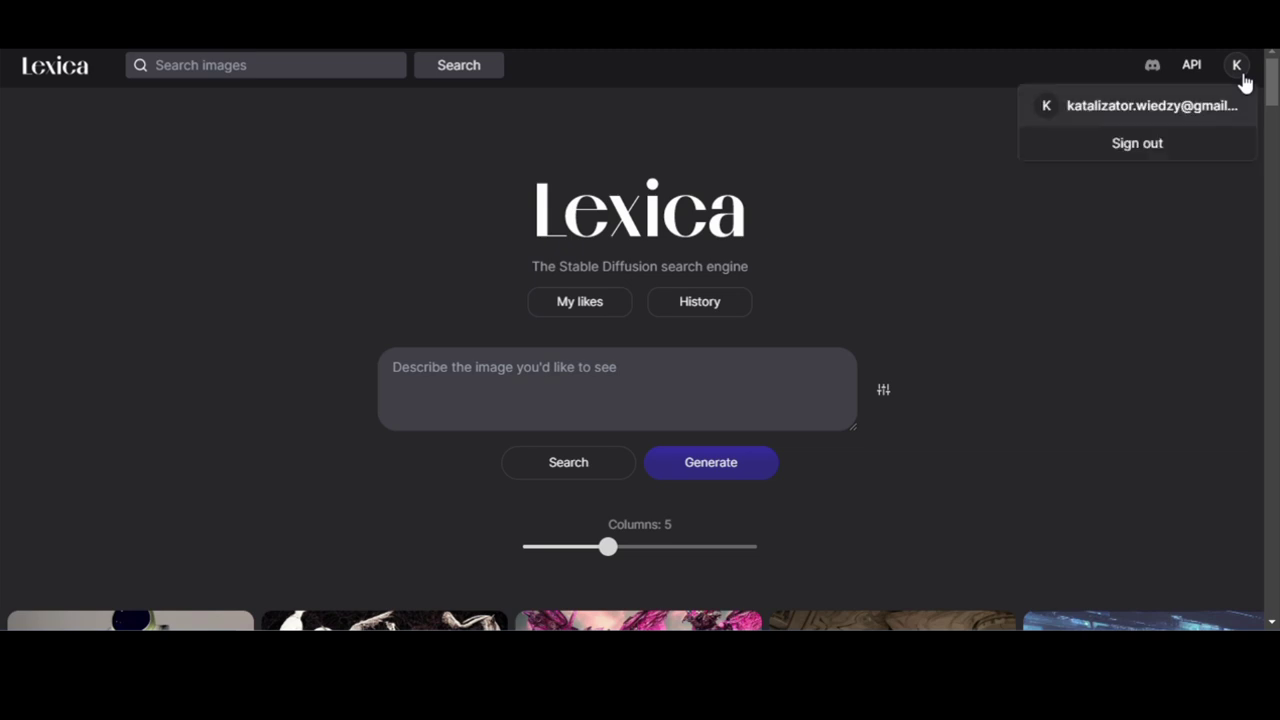
pyautogui.click(1193, 220)
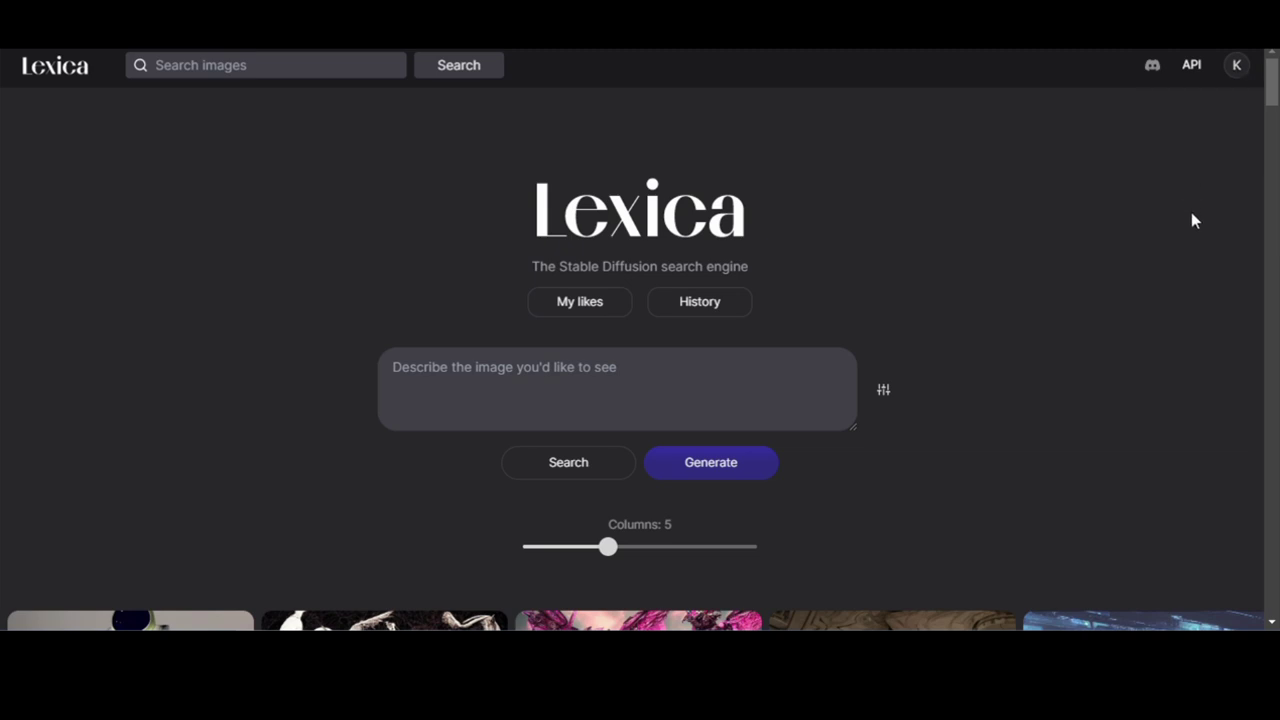
pyautogui.click(541, 464)
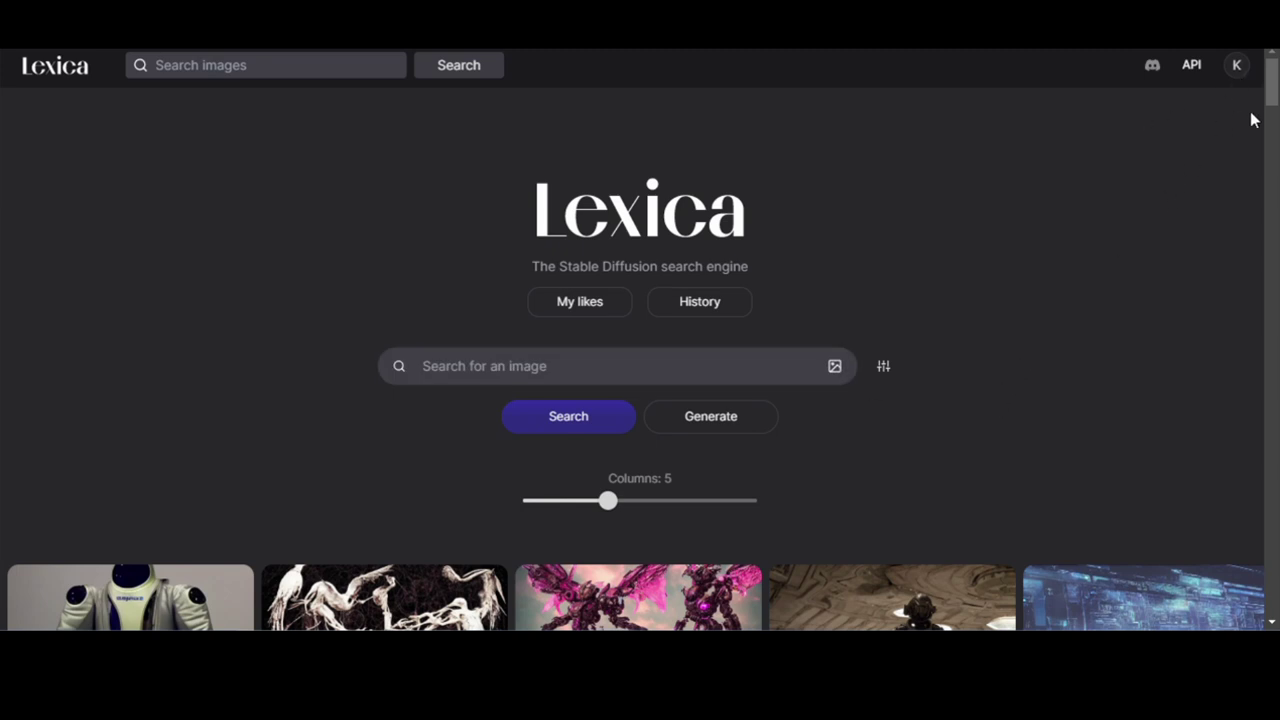
pyautogui.click(518, 380)
pyautogui.write('human body faces')
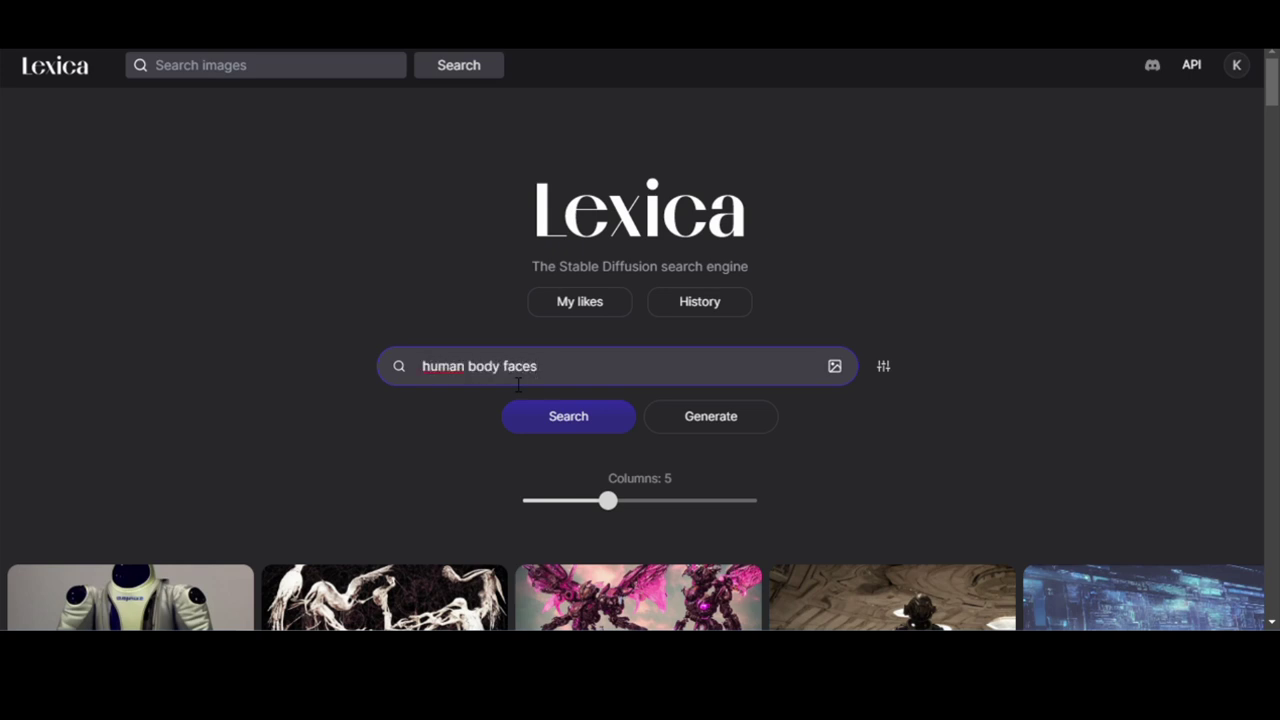
pyautogui.click(555, 420)
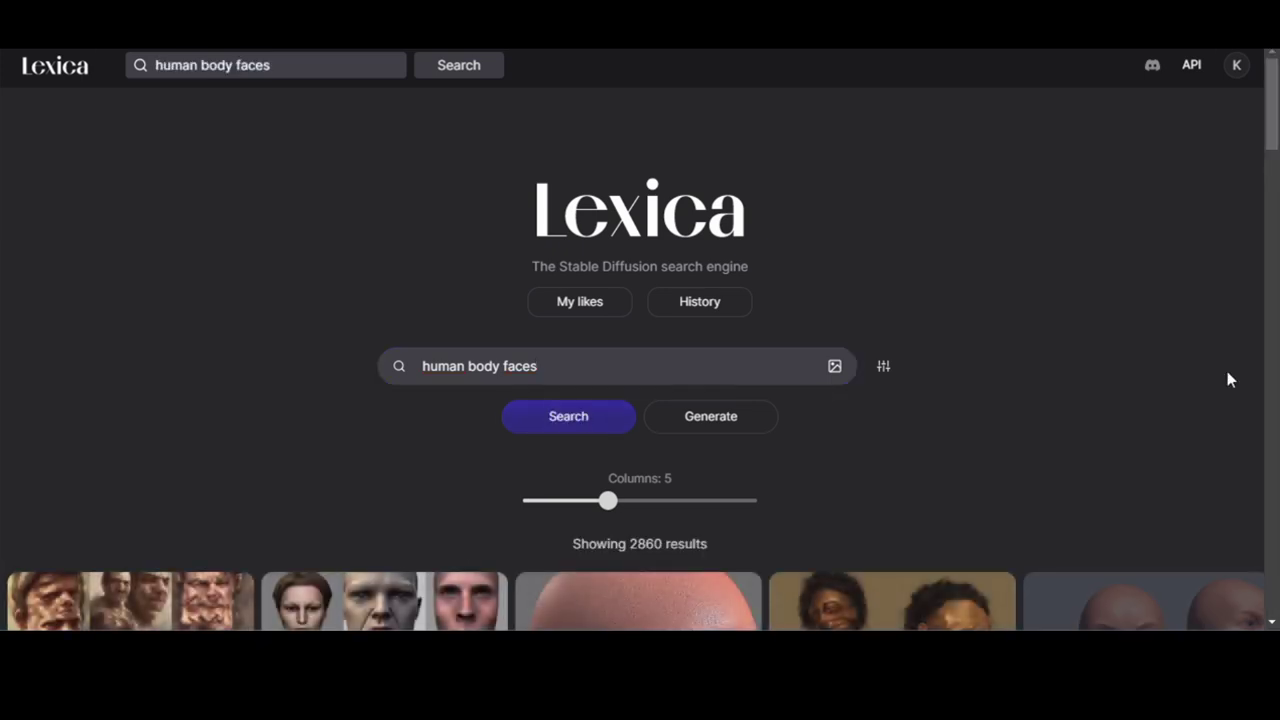
pyautogui.scroll(-2, 1228, 372)
pyautogui.scroll(-2, 1227, 371)
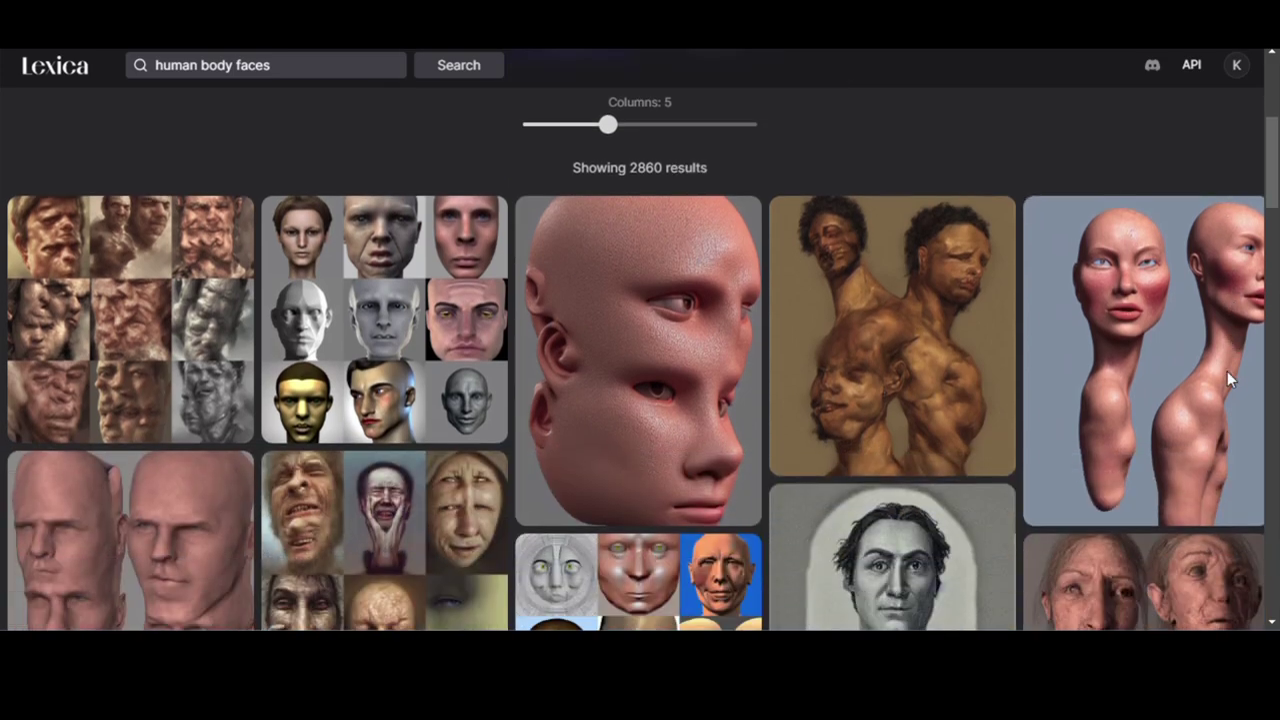
pyautogui.scroll(-4, 1227, 371)
pyautogui.scroll(-4, 1227, 371)
pyautogui.scroll(-4, 1238, 376)
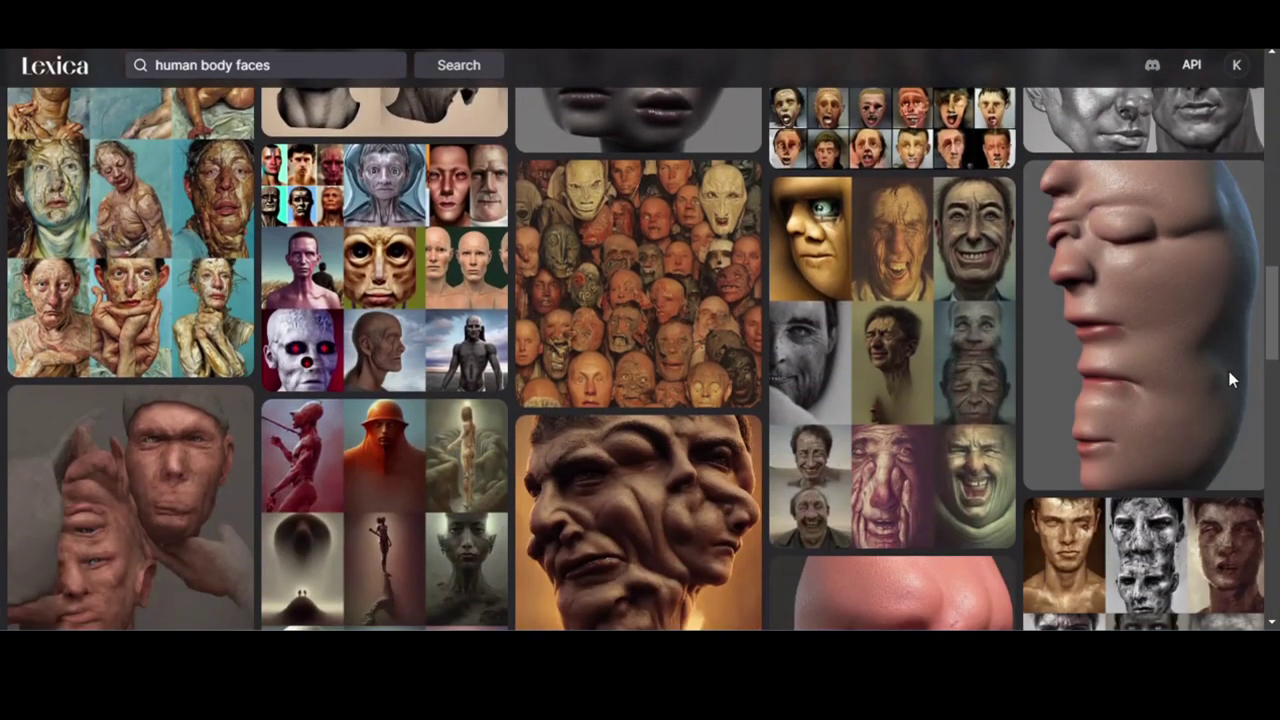
pyautogui.scroll(-2, 1238, 376)
pyautogui.scroll(-2, 640, 342)
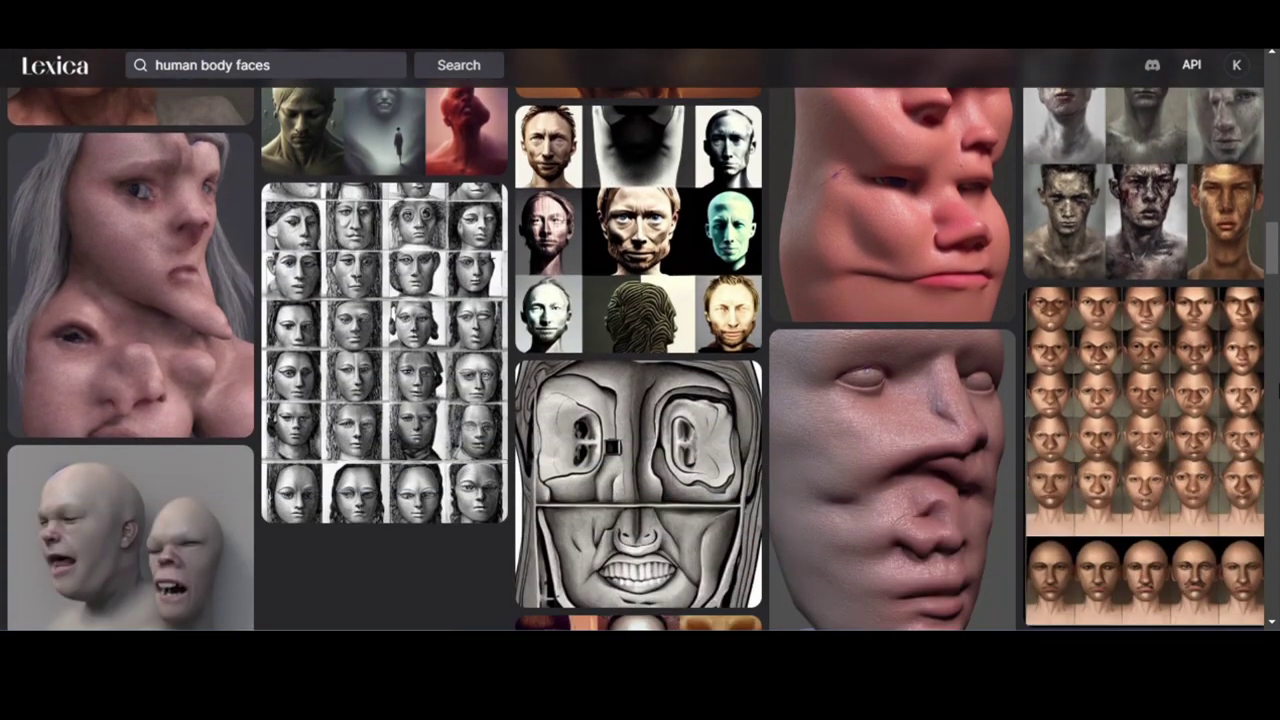
pyautogui.scroll(15, 641, 370)
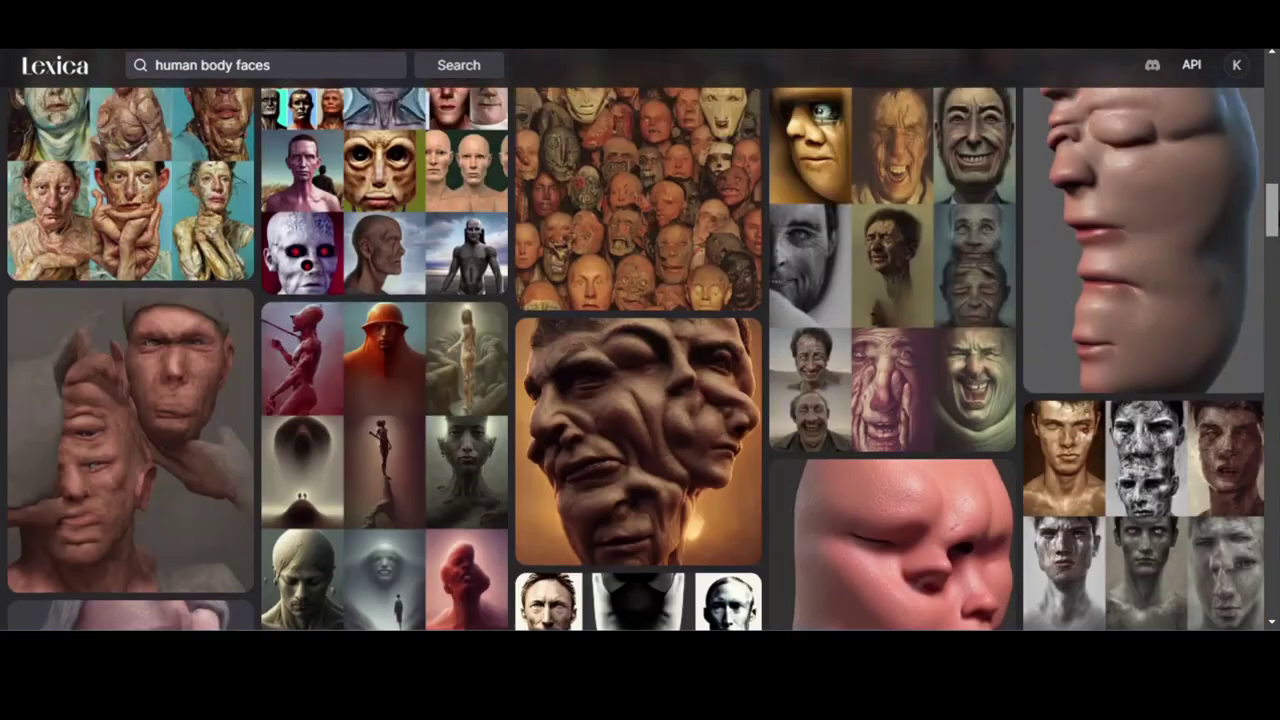
pyautogui.click(624, 372)
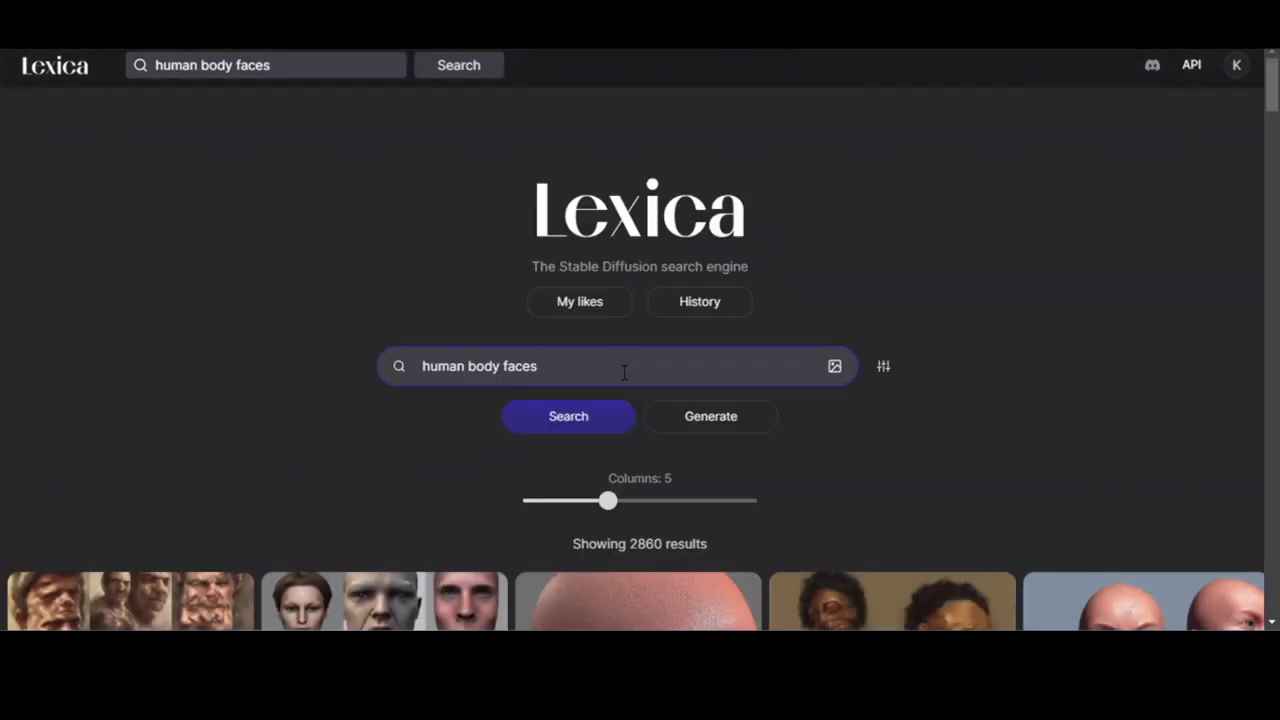
# Step: Change the search to 'human body only one face woman' and run it
pyautogui.press('BackSpace')
pyautogui.press('BackSpace')
pyautogui.press('BackSpace')
pyautogui.write('only one face woman')
pyautogui.press('Return')
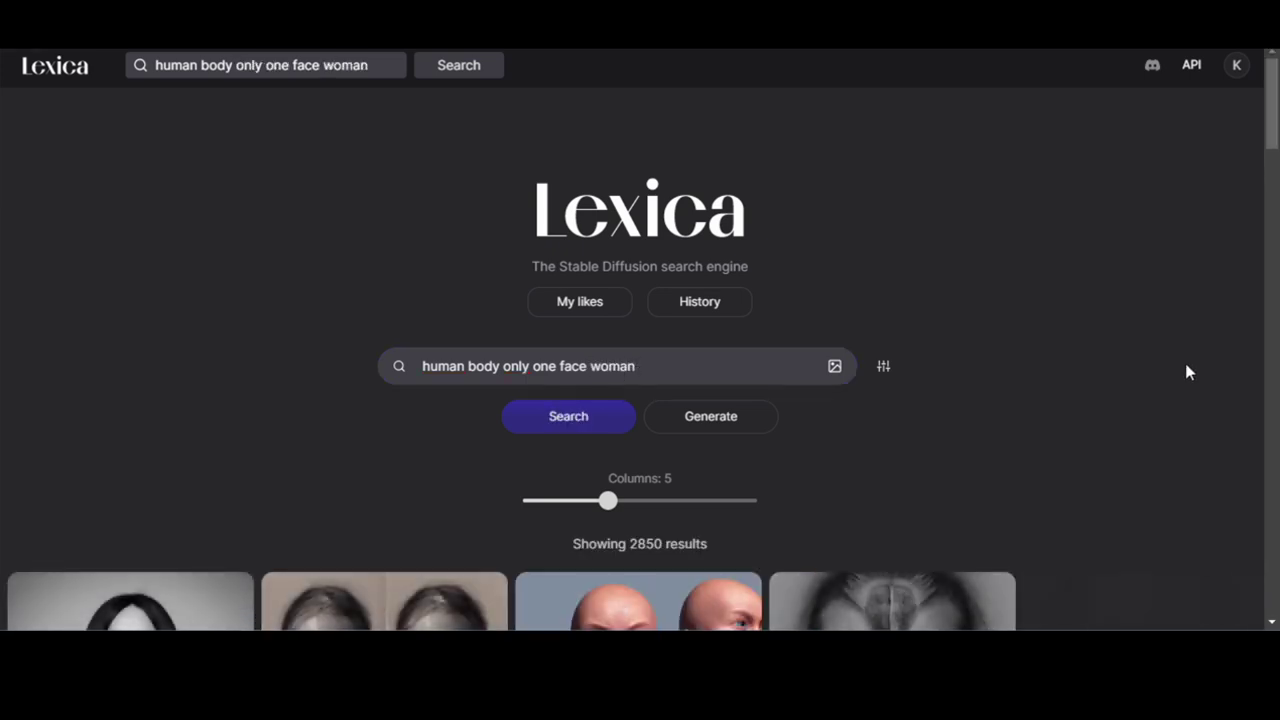
# Step: Browse the results grid and open the bald Korean portrait's details
pyautogui.scroll(-3, 1185, 363)
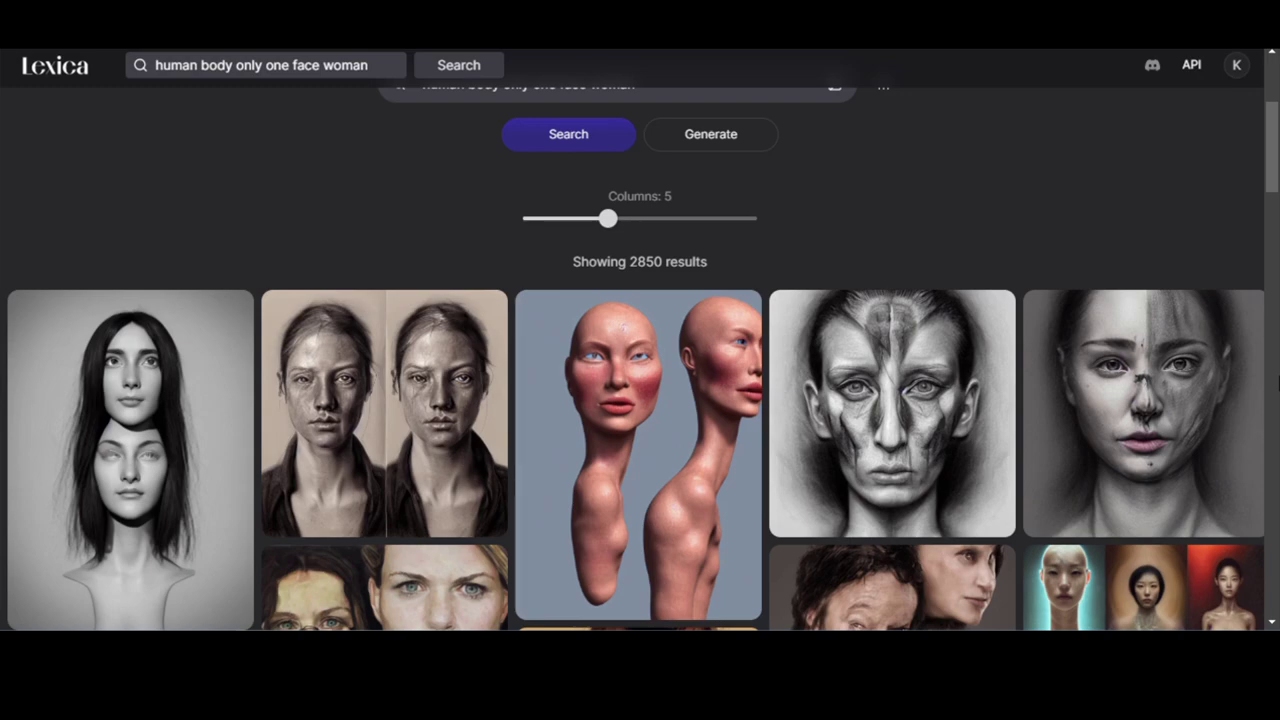
pyautogui.scroll(-6, 1277, 381)
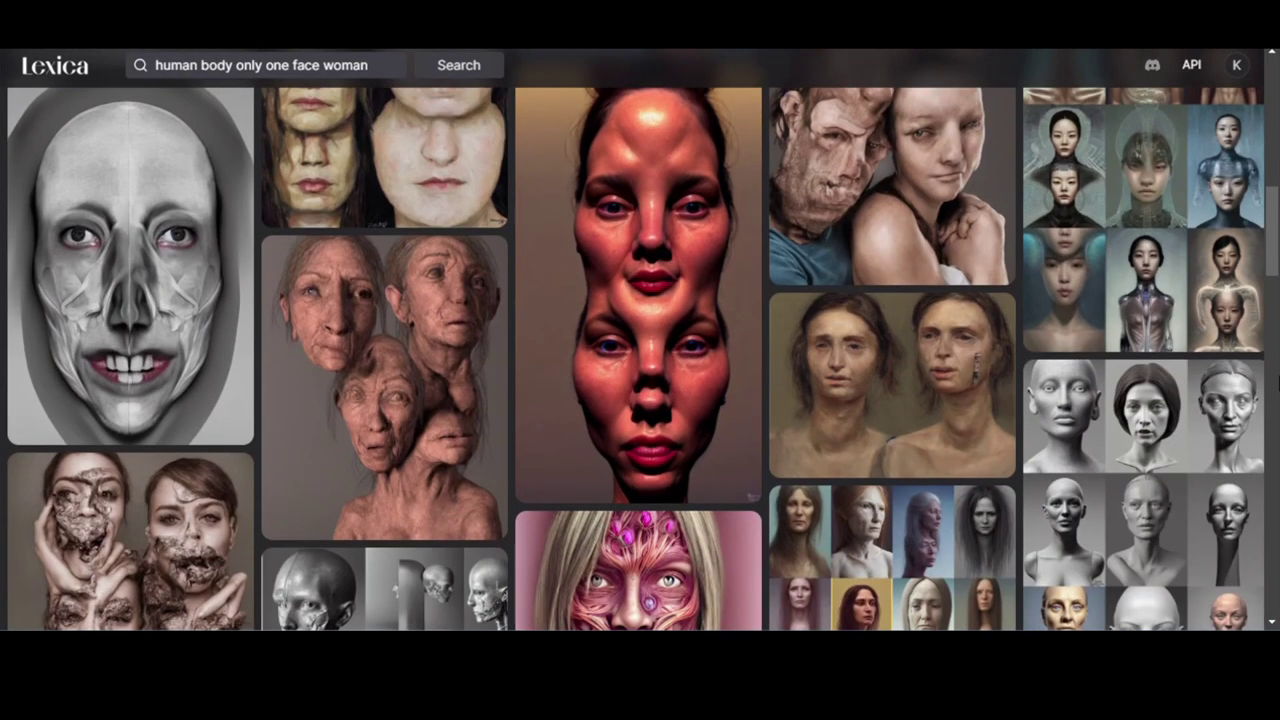
pyautogui.scroll(-10, 1277, 381)
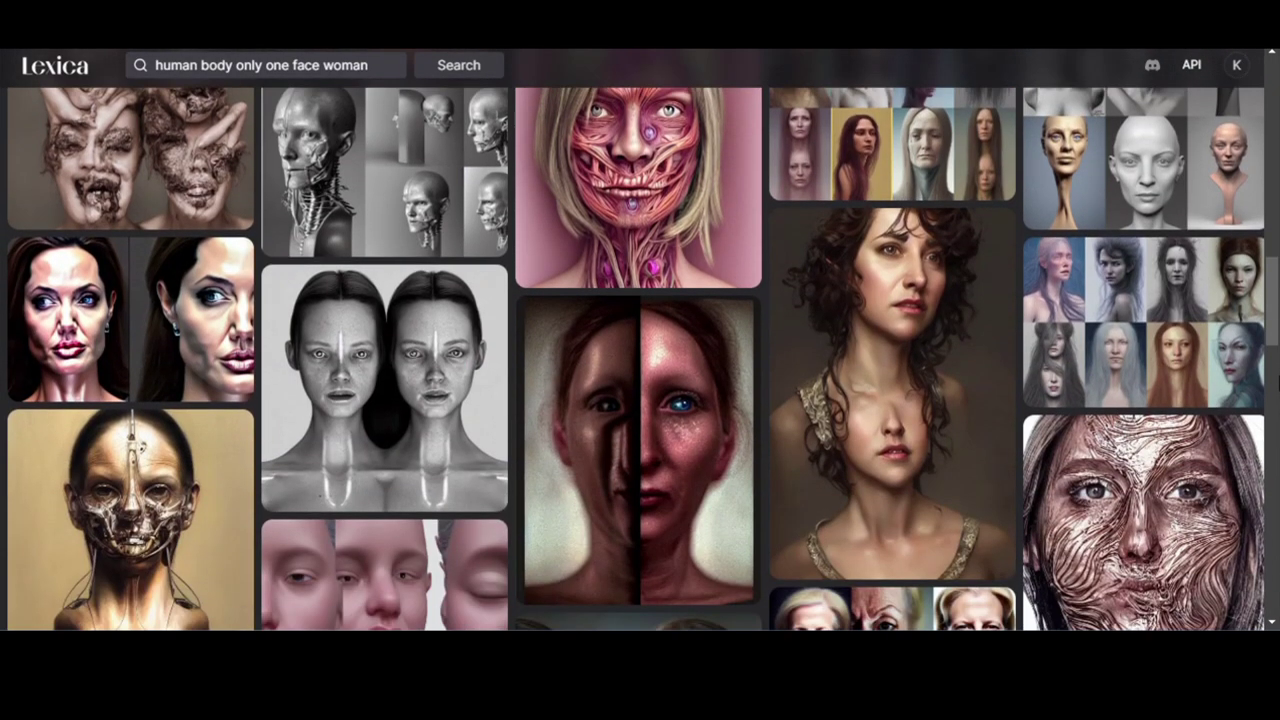
pyautogui.scroll(-3, 1277, 381)
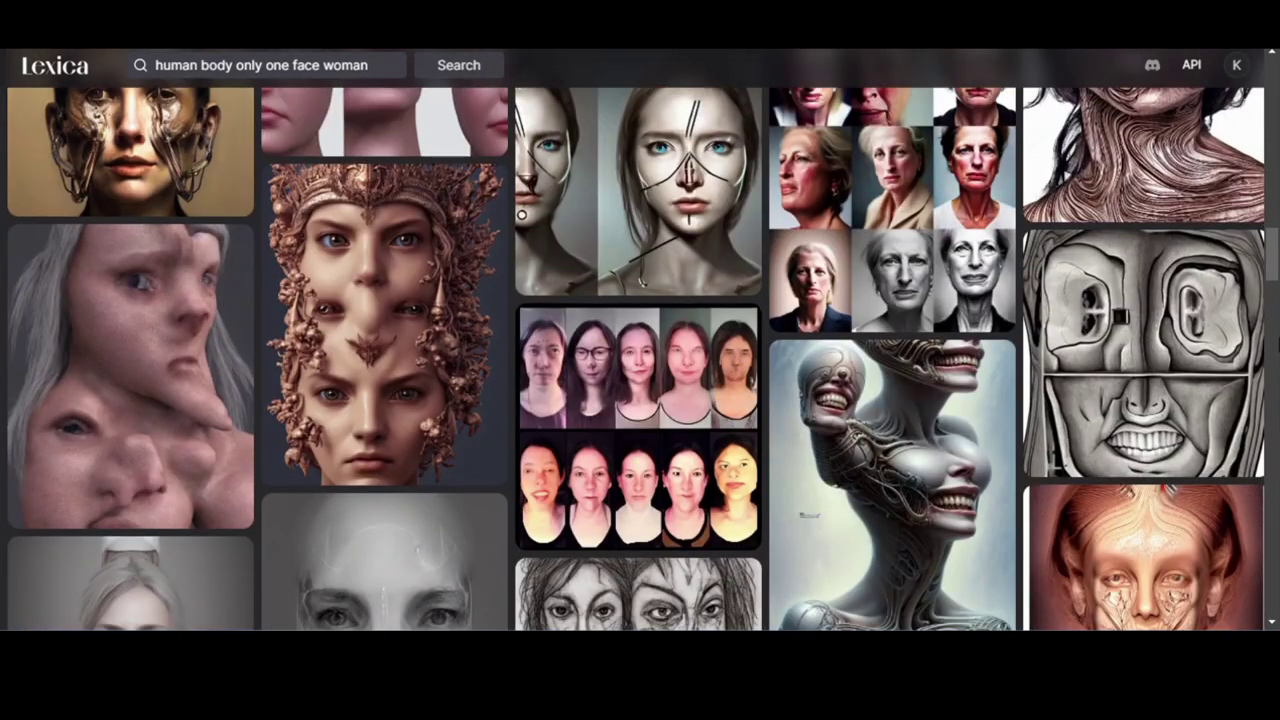
pyautogui.scroll(-5, 640, 360)
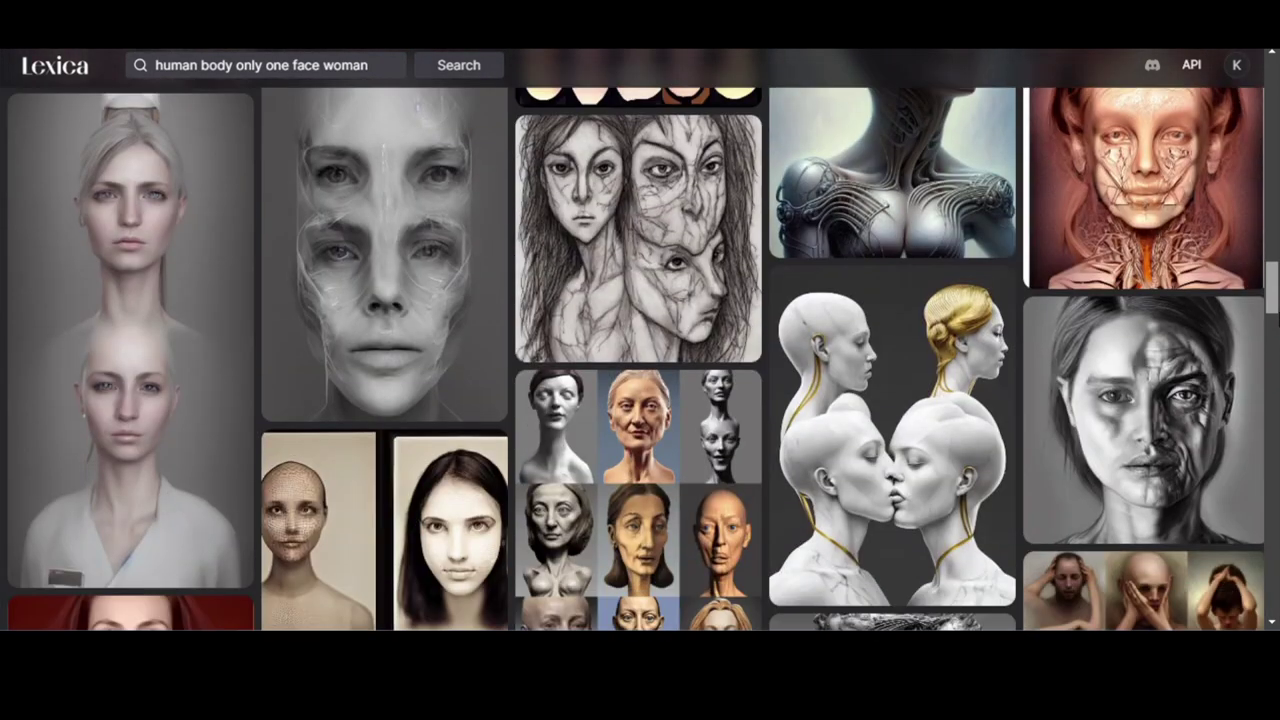
pyautogui.scroll(-10, 640, 360)
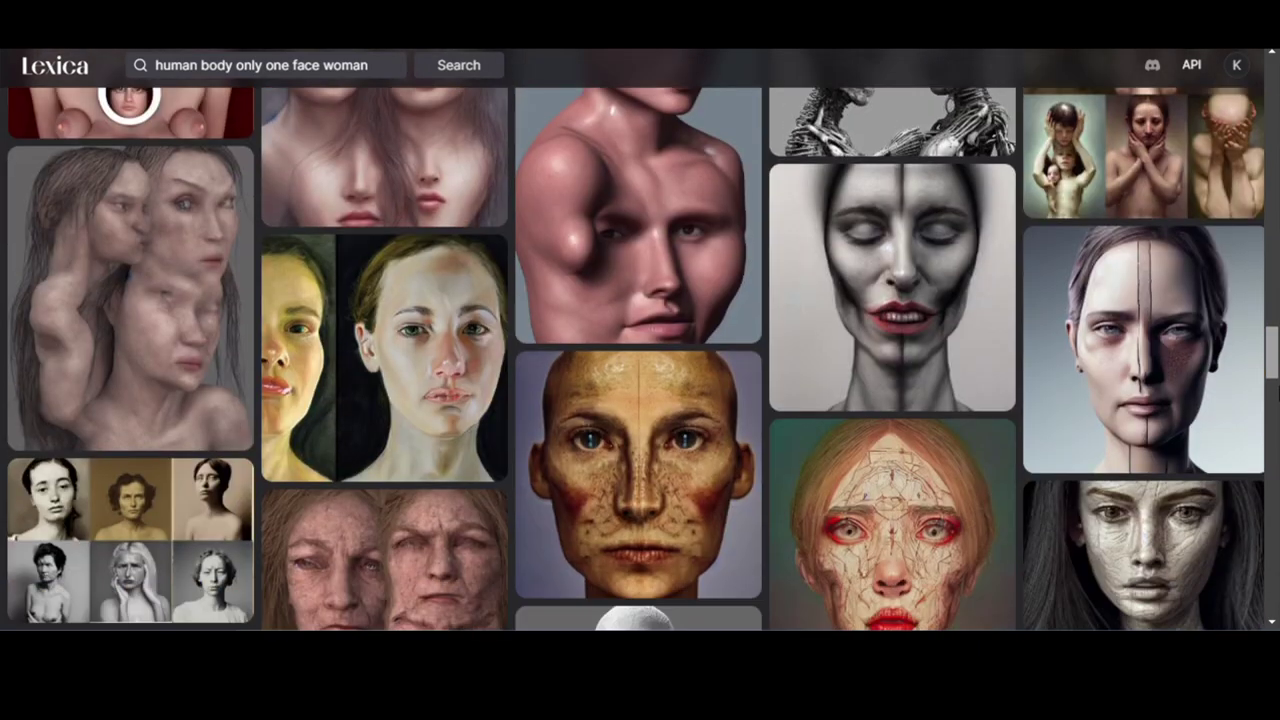
pyautogui.scroll(-4, 640, 360)
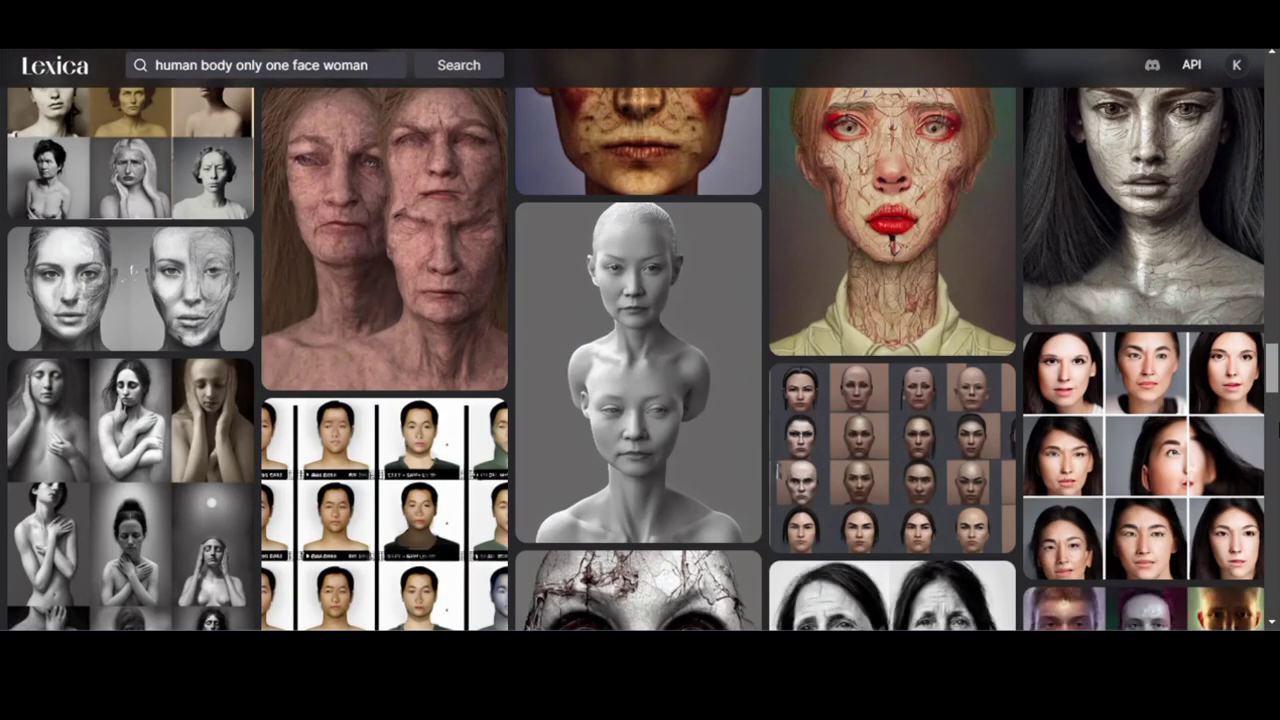
pyautogui.scroll(-10, 640, 360)
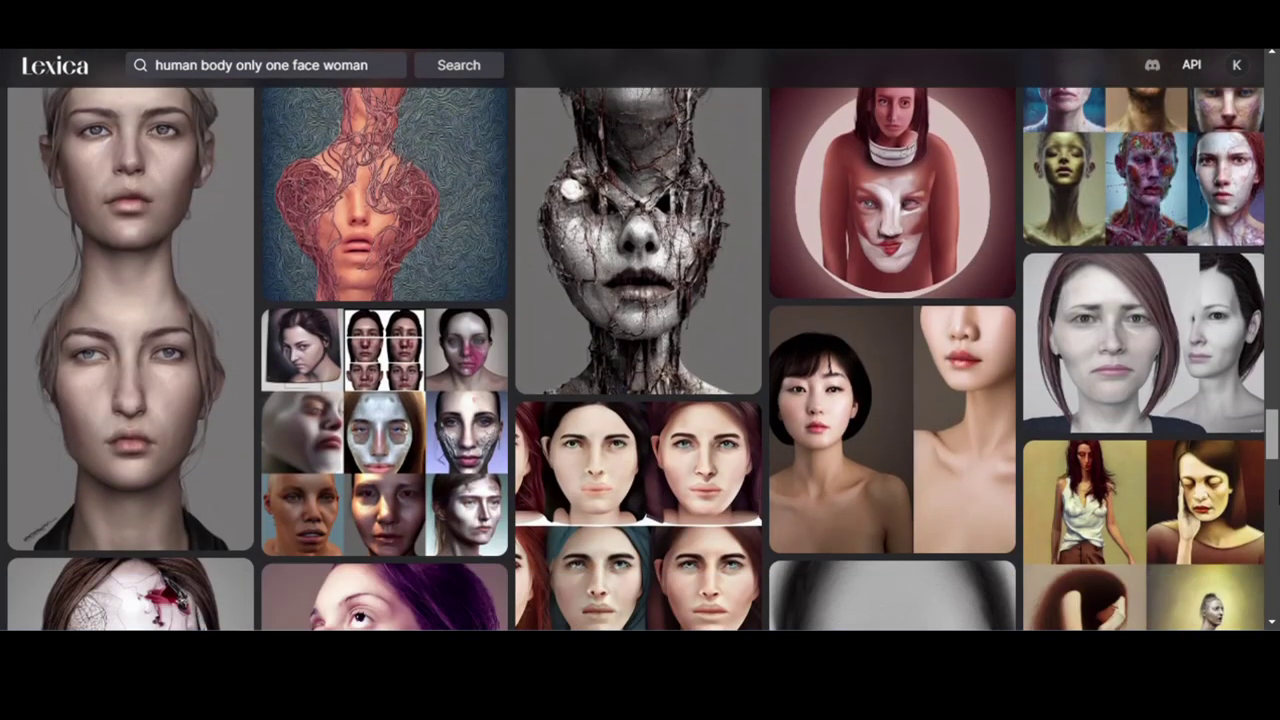
pyautogui.scroll(-3, 640, 360)
pyautogui.scroll(2, 640, 360)
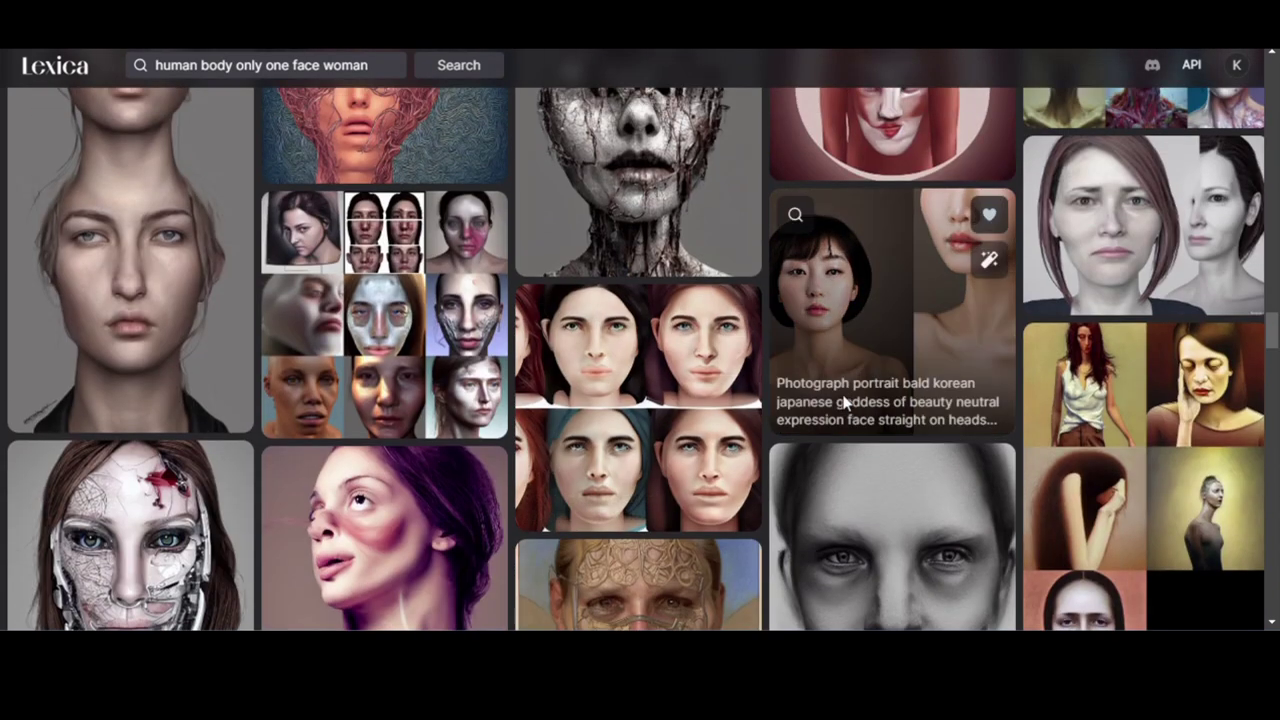
pyautogui.click(848, 405)
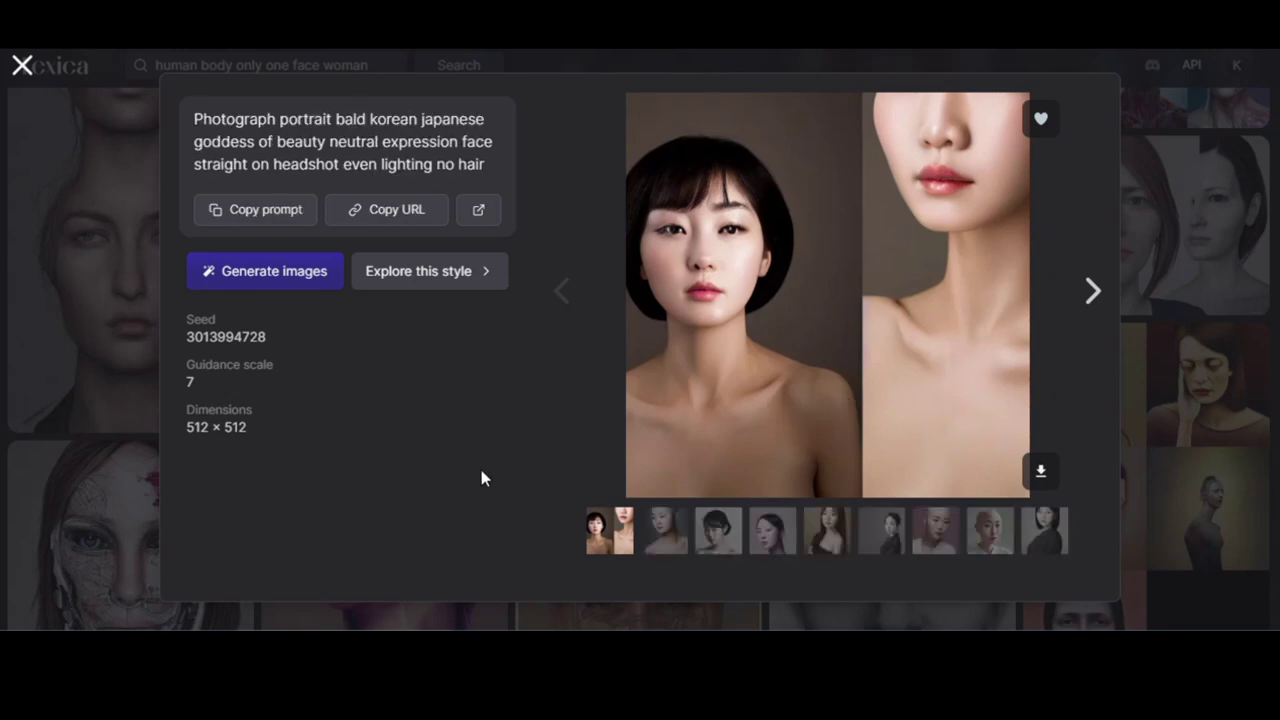
# Step: Select and copy the bald Korean goddess portrait's prompt
pyautogui.tripleClick(500, 175)
pyautogui.click(487, 170)
pyautogui.click(291, 211)
# Step: Copy the prompt again from the third thumbnail, close the details and scroll the gallery
pyautogui.click(719, 531)
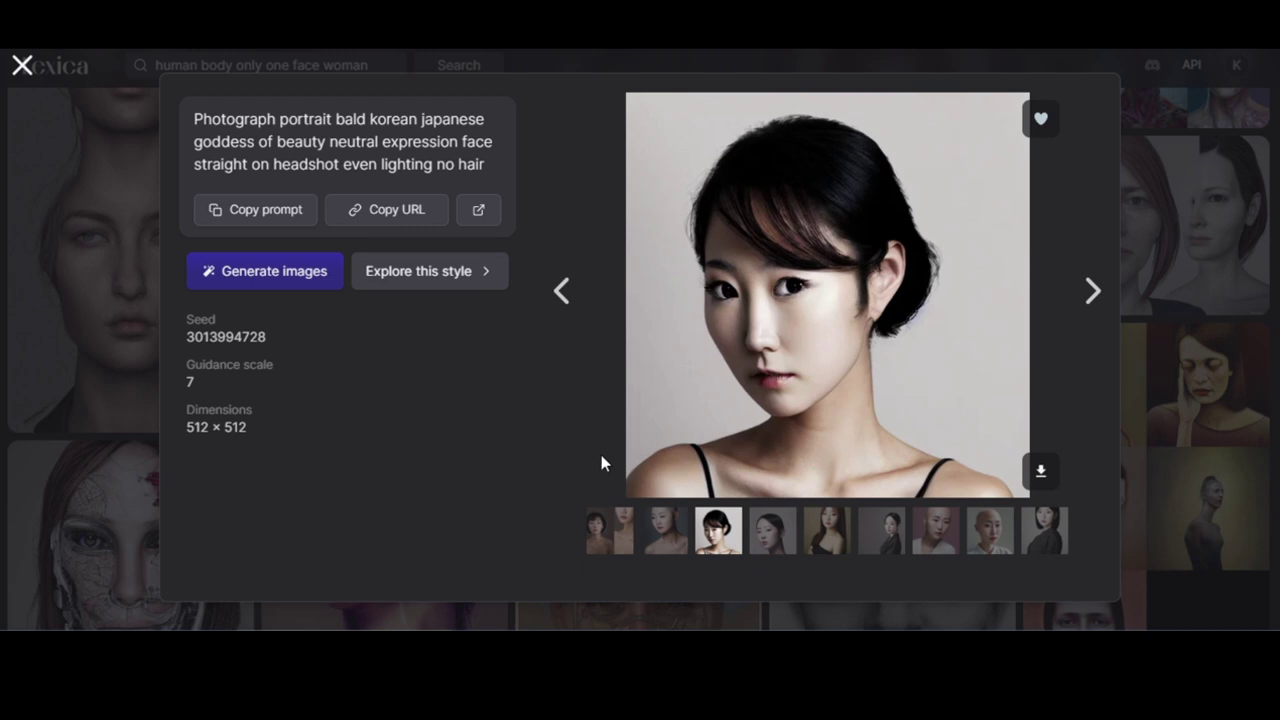
pyautogui.click(238, 216)
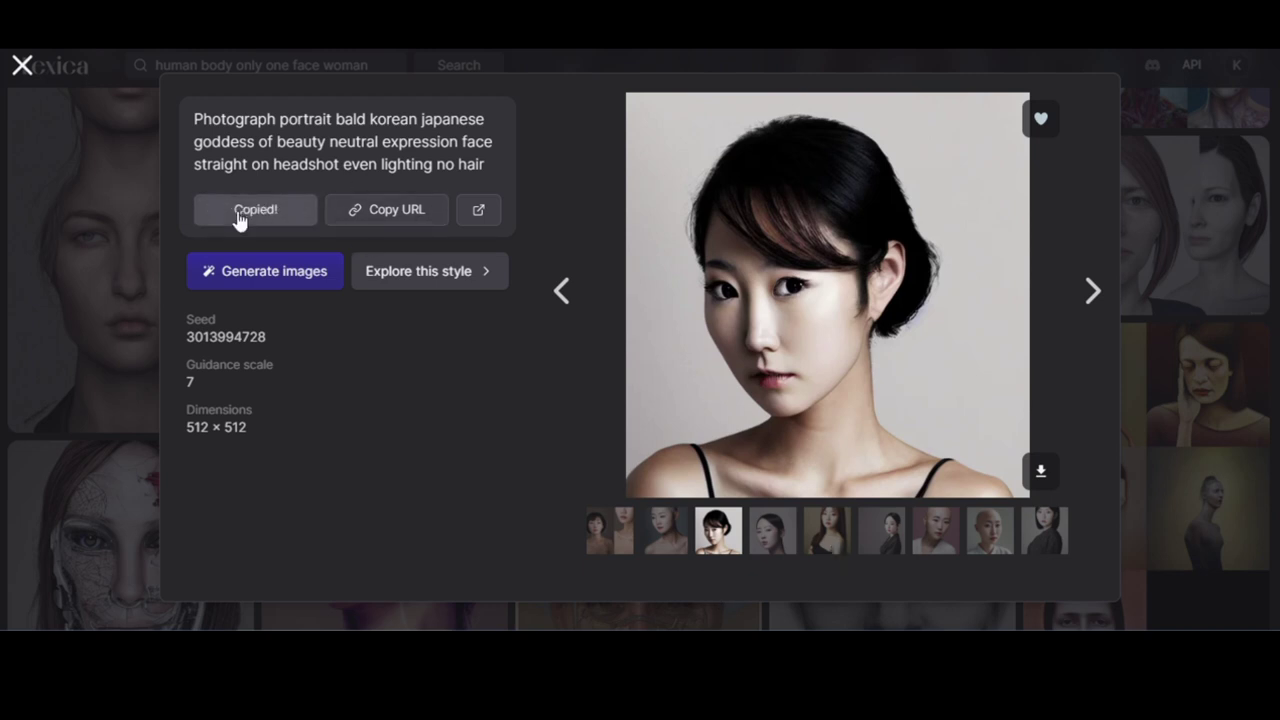
pyautogui.click(22, 65)
pyautogui.scroll(-5, 500, 237)
pyautogui.scroll(-15, 500, 237)
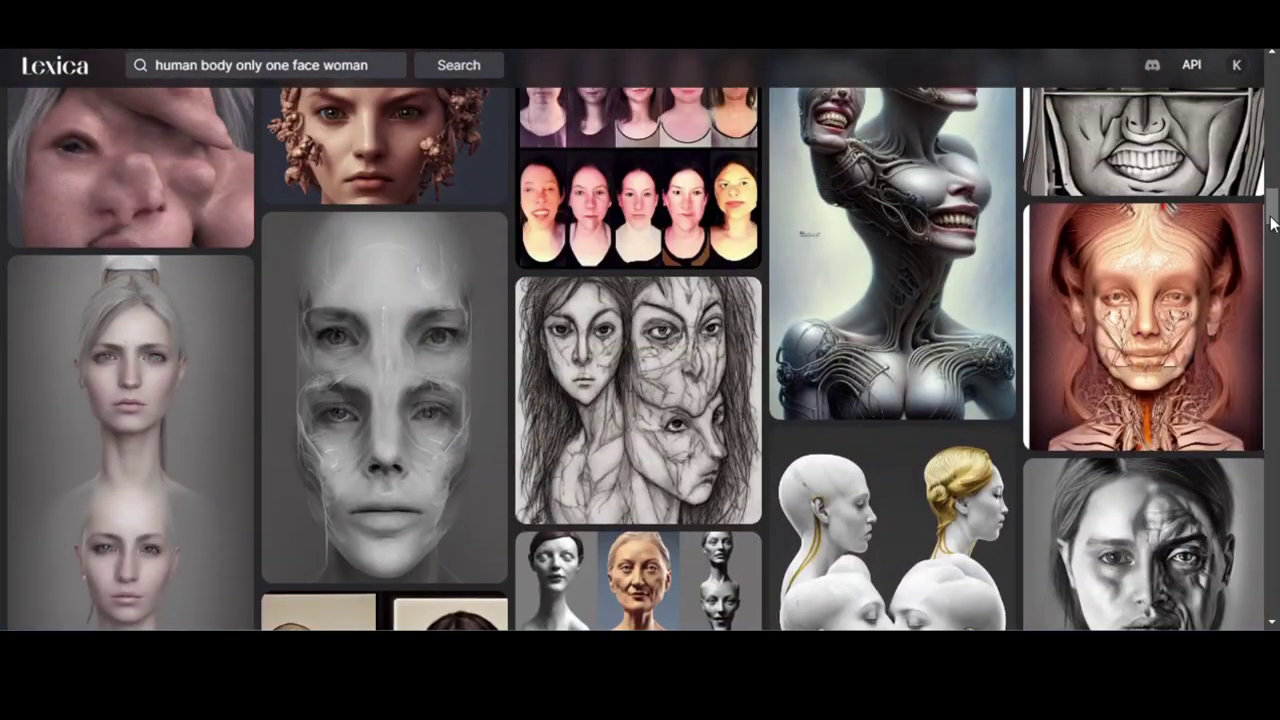
pyautogui.moveTo(1272, 224); pyautogui.dragTo(1272, 62)
# Step: Paste the copied prompt into search, change 'korean japanese' to 'polish', and search
pyautogui.click(705, 258)
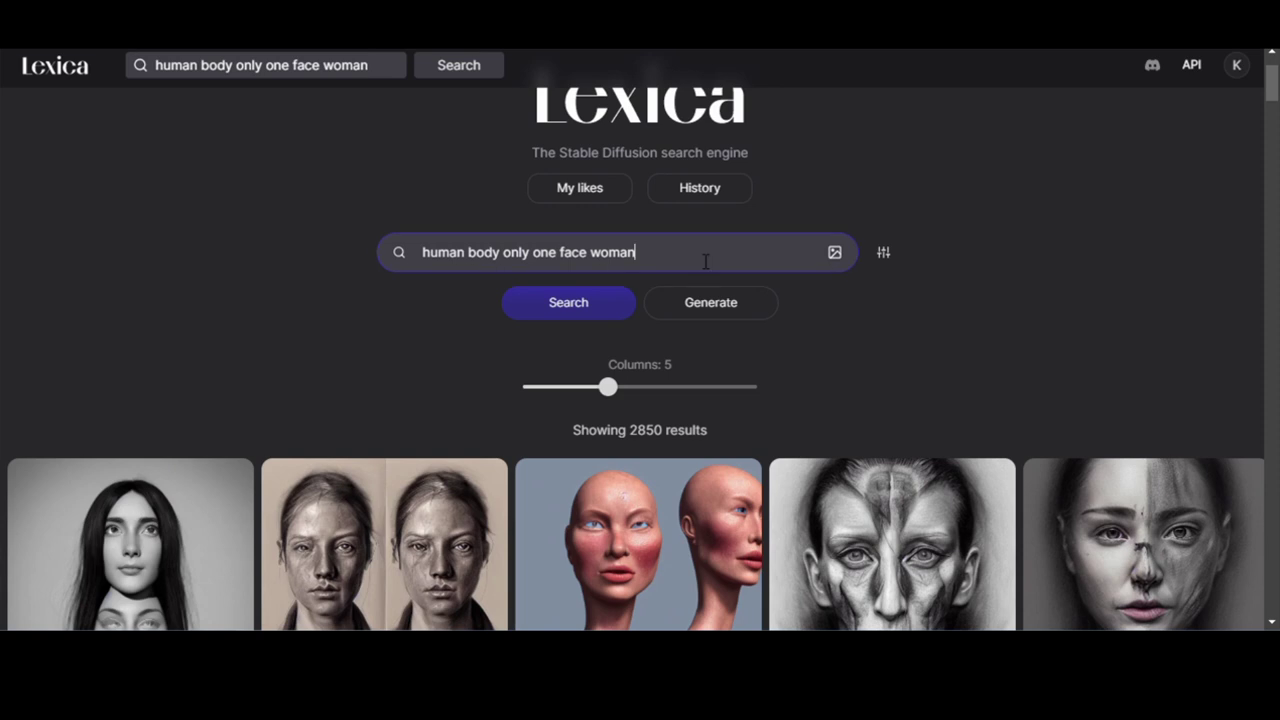
pyautogui.press('BackSpace')
pyautogui.press('BackSpace')
pyautogui.press('BackSpace')
pyautogui.press('BackSpace')
pyautogui.press('BackSpace')
pyautogui.press('BackSpace')
pyautogui.press('BackSpace')
pyautogui.press('BackSpace')
pyautogui.press('BackSpace')
pyautogui.press('BackSpace')
pyautogui.press('BackSpace')
pyautogui.press('BackSpace')
pyautogui.press('BackSpace')
pyautogui.press('BackSpace')
pyautogui.press('BackSpace')
pyautogui.press('BackSpace')
pyautogui.press('BackSpace')
pyautogui.press('BackSpace')
pyautogui.press('BackSpace')
pyautogui.press('BackSpace')
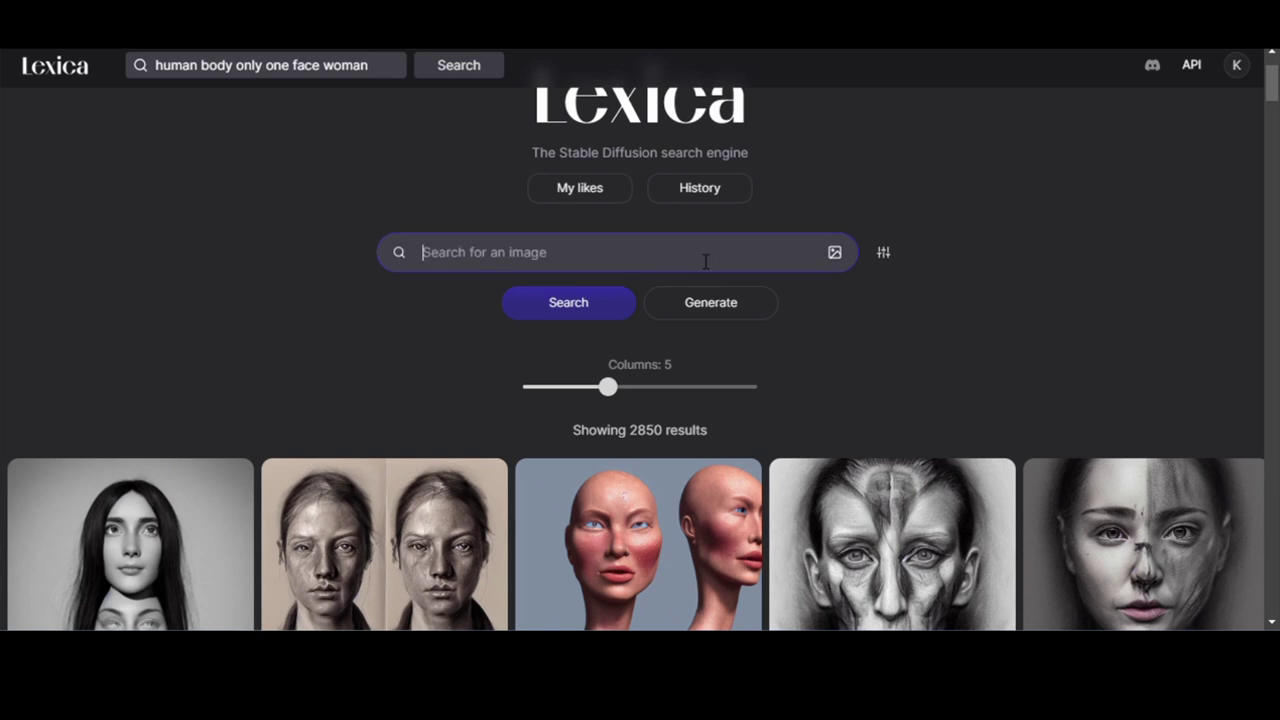
pyautogui.hotkey('ctrl', 'v')
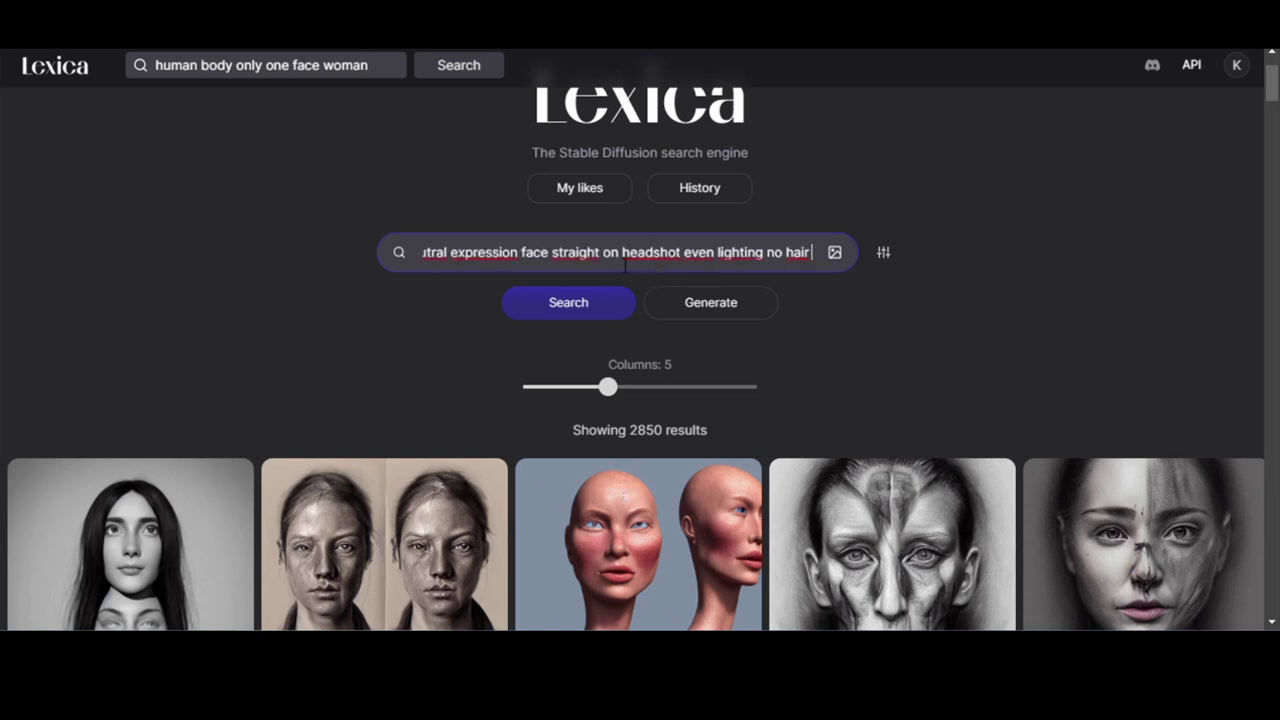
pyautogui.moveTo(646, 247); pyautogui.dragTo(292, 260)
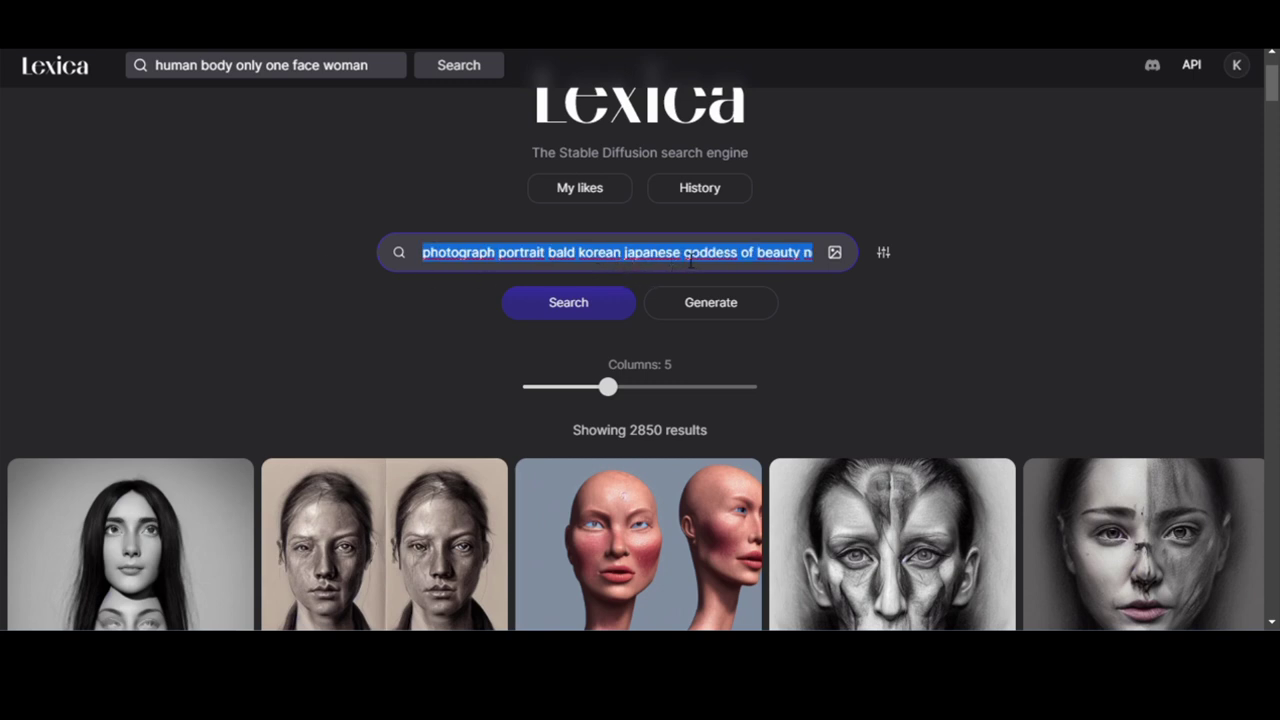
pyautogui.click(684, 257)
pyautogui.press('BackSpace')
pyautogui.press('BackSpace')
pyautogui.press('BackSpace')
pyautogui.press('BackSpace')
pyautogui.press('BackSpace')
pyautogui.press('BackSpace')
pyautogui.press('BackSpace')
pyautogui.press('BackSpace')
pyautogui.press('BackSpace')
pyautogui.press('BackSpace')
pyautogui.press('BackSpace')
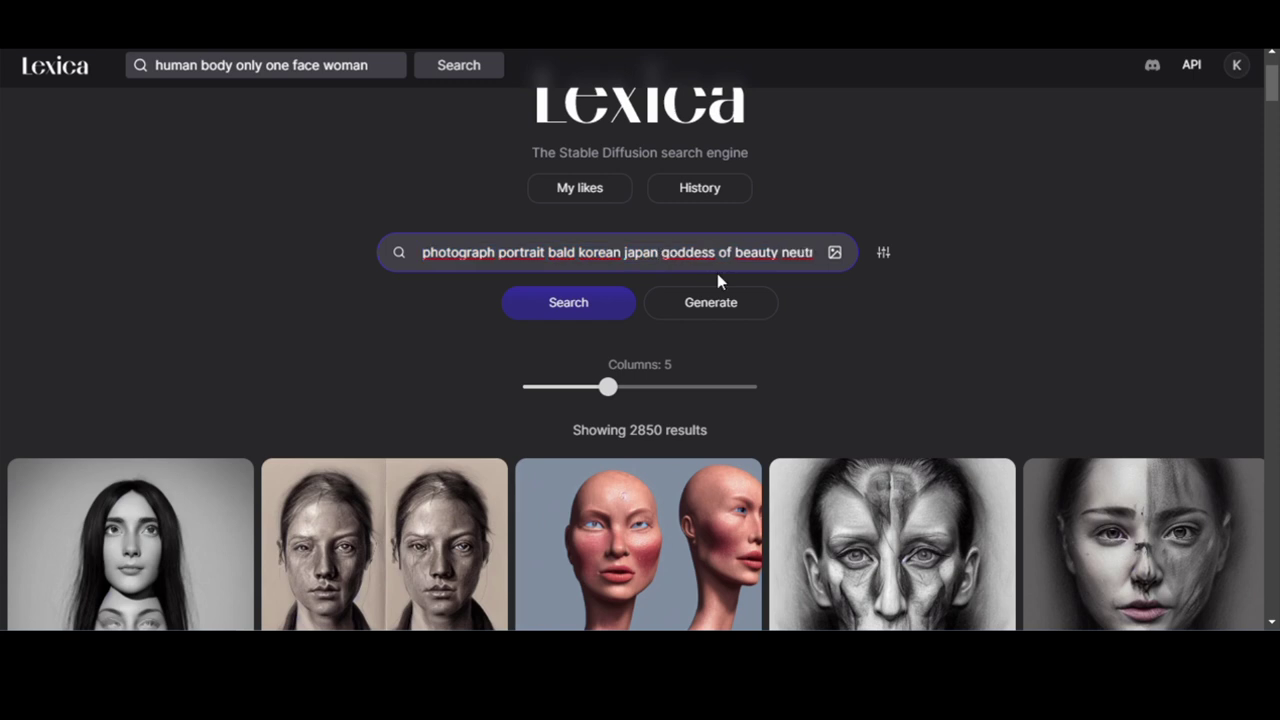
pyautogui.press('BackSpace')
pyautogui.press('BackSpace')
pyautogui.press('BackSpace')
pyautogui.press('BackSpace')
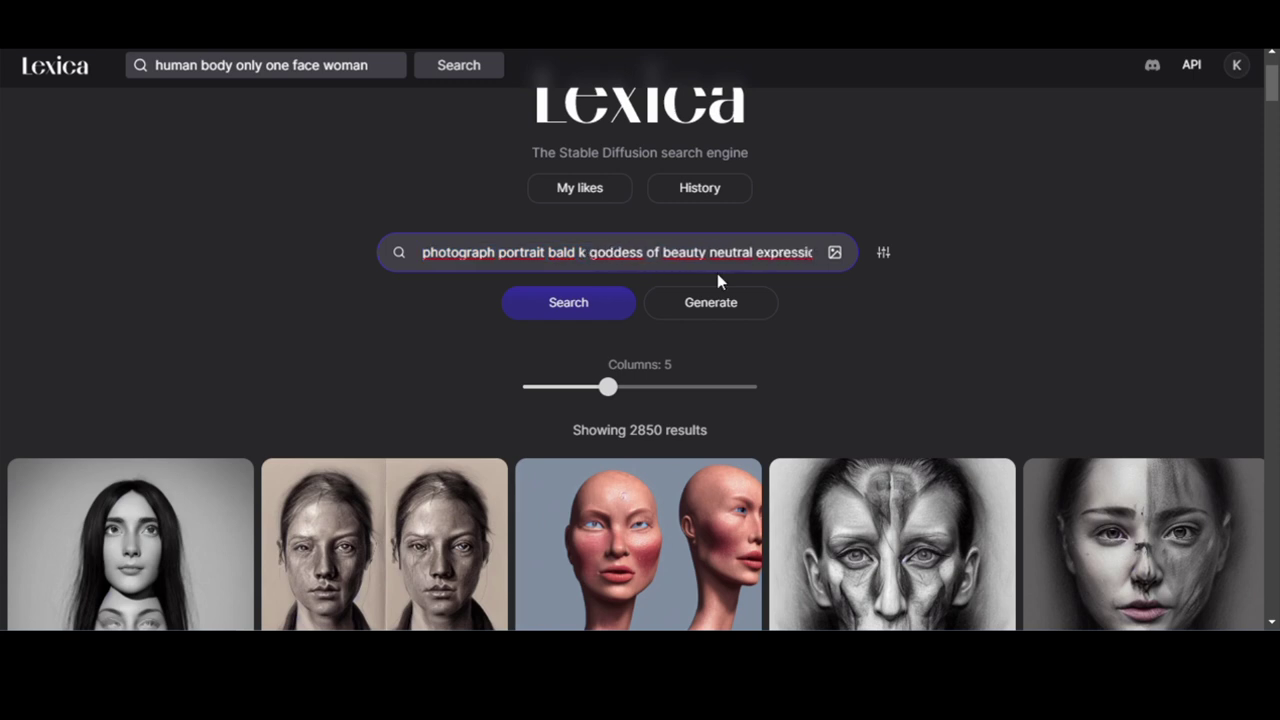
pyautogui.write('polish')
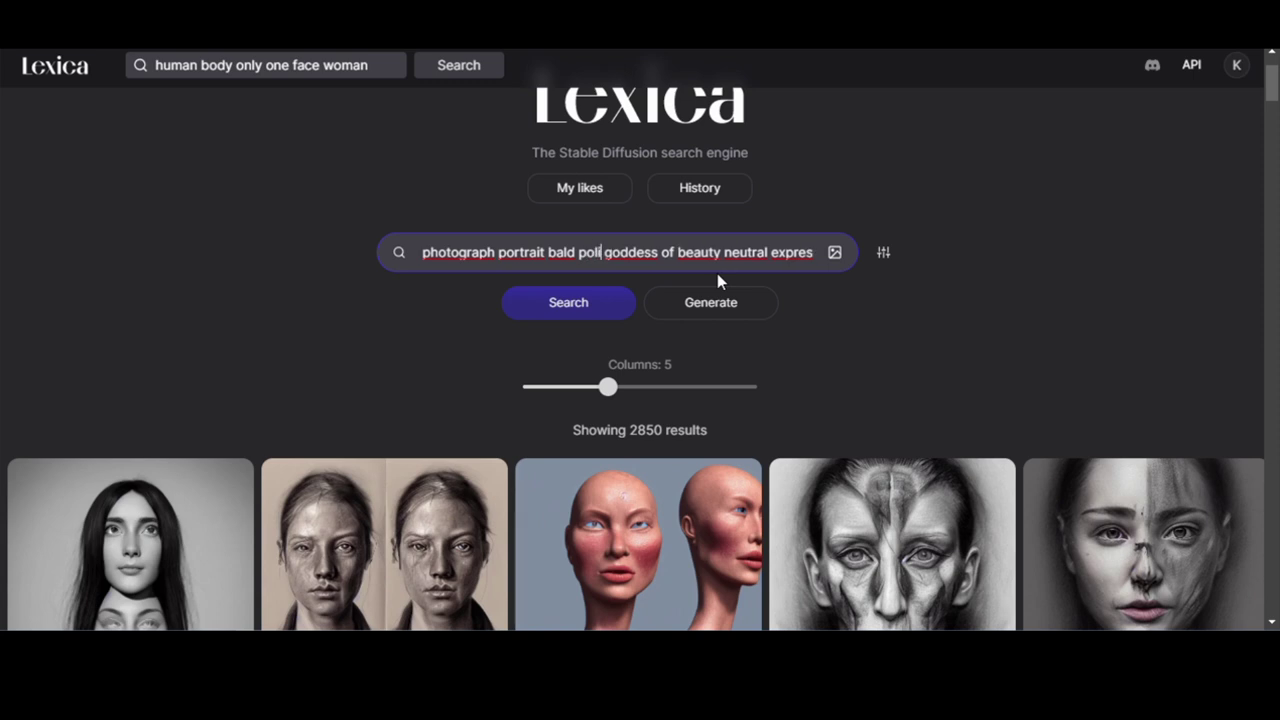
pyautogui.click(583, 305)
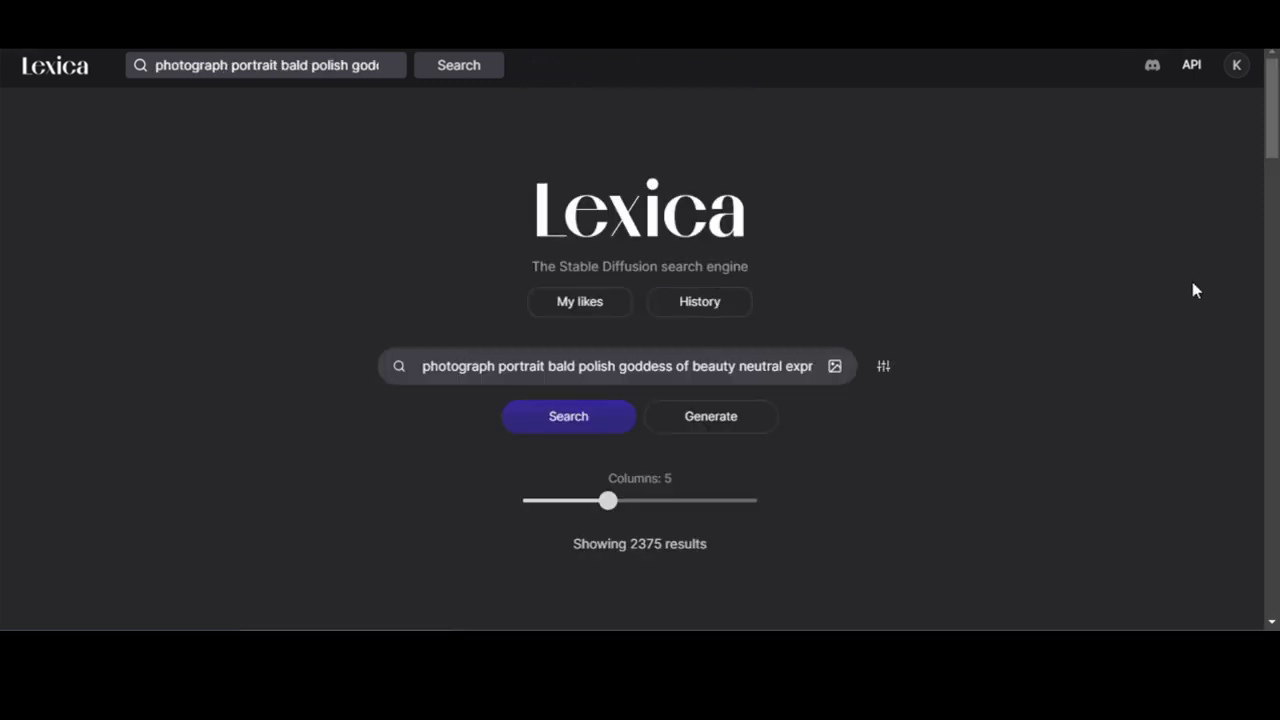
pyautogui.scroll(-2, 1192, 289)
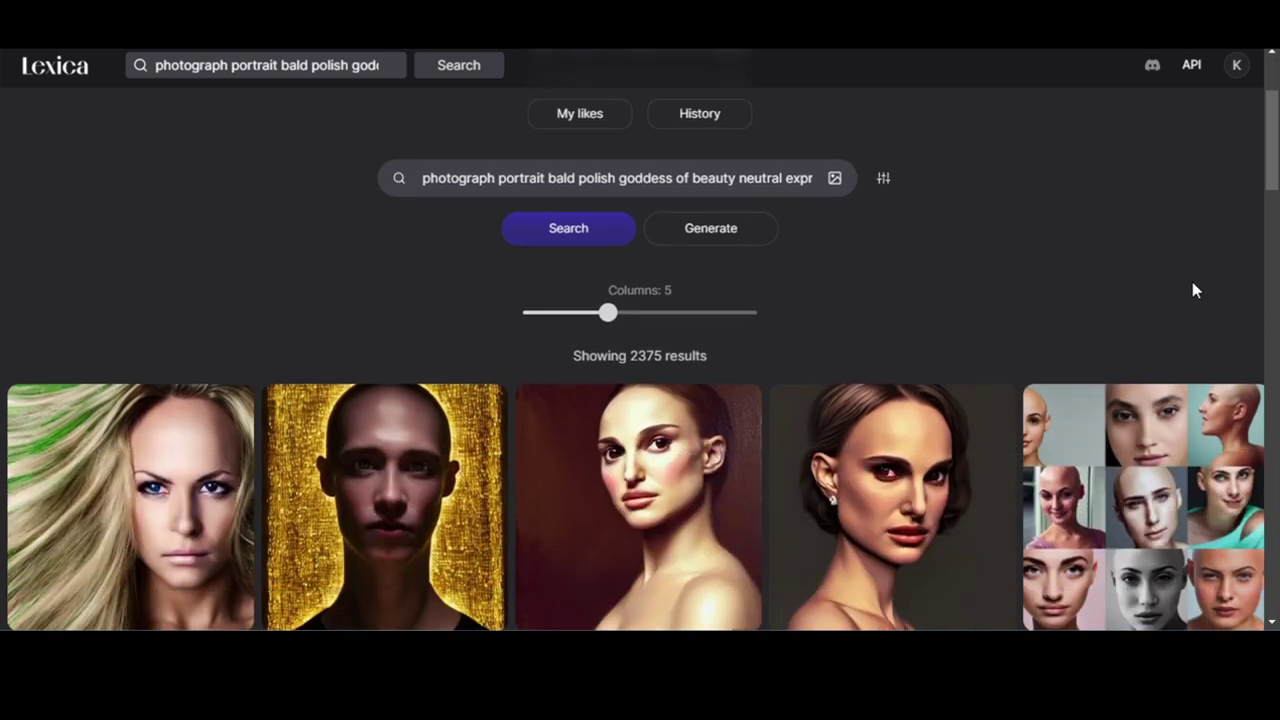
pyautogui.scroll(-2, 1192, 290)
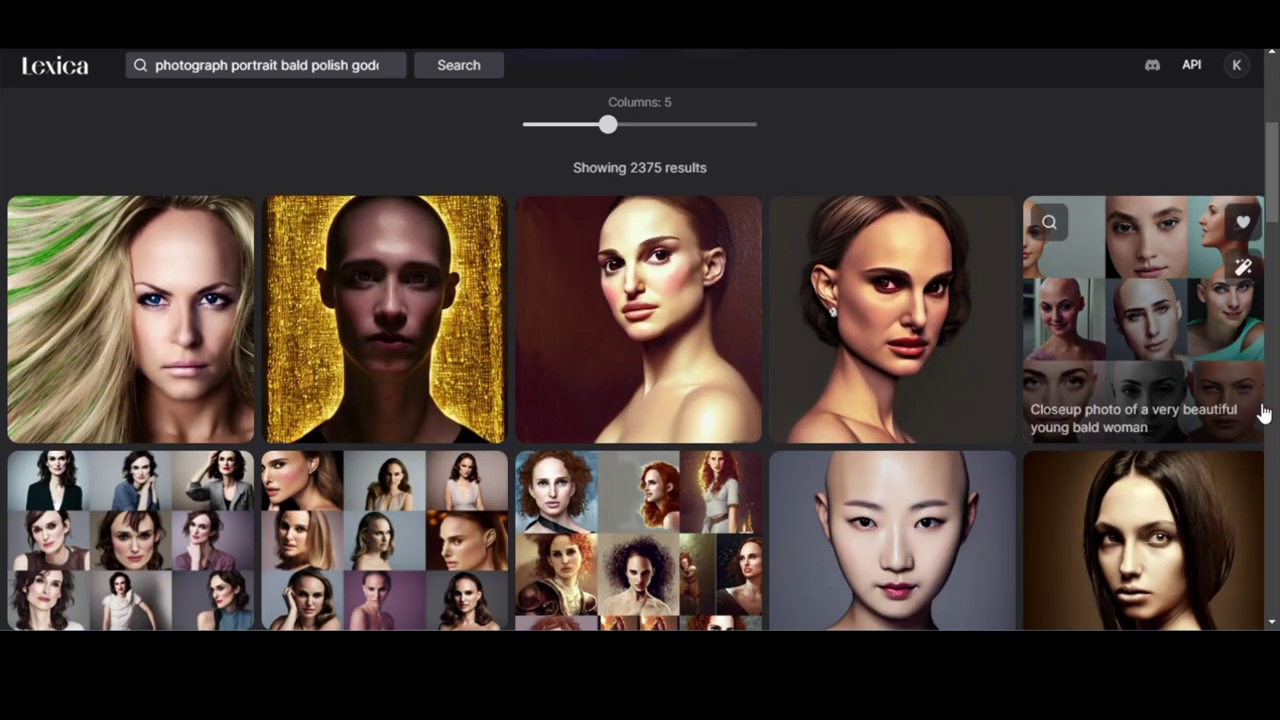
pyautogui.scroll(-6, 640, 340)
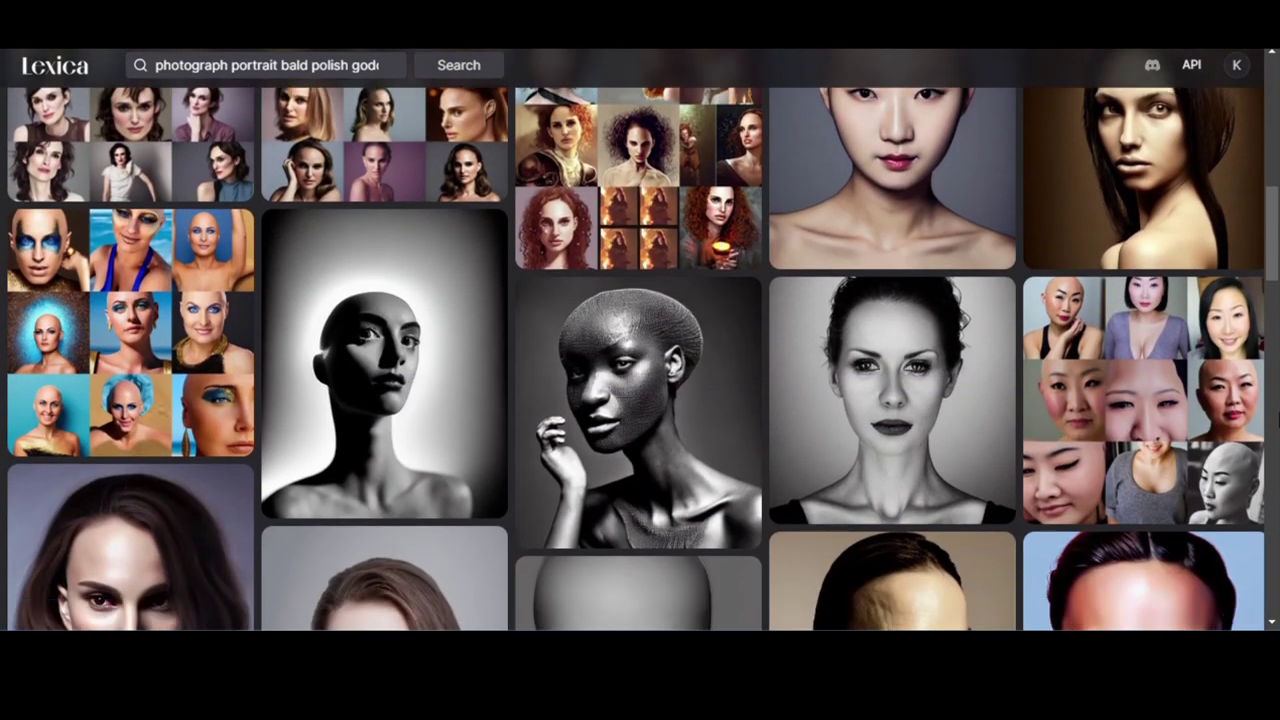
pyautogui.scroll(-4, 640, 340)
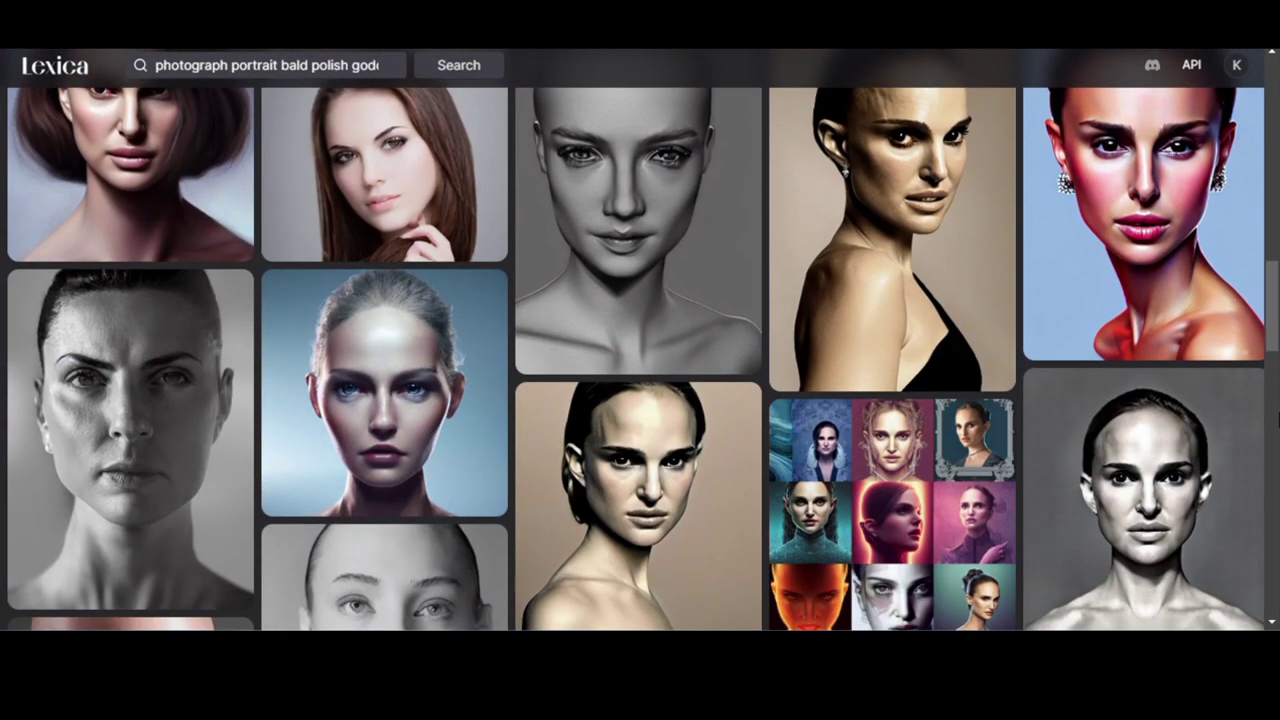
pyautogui.scroll(-6, 640, 340)
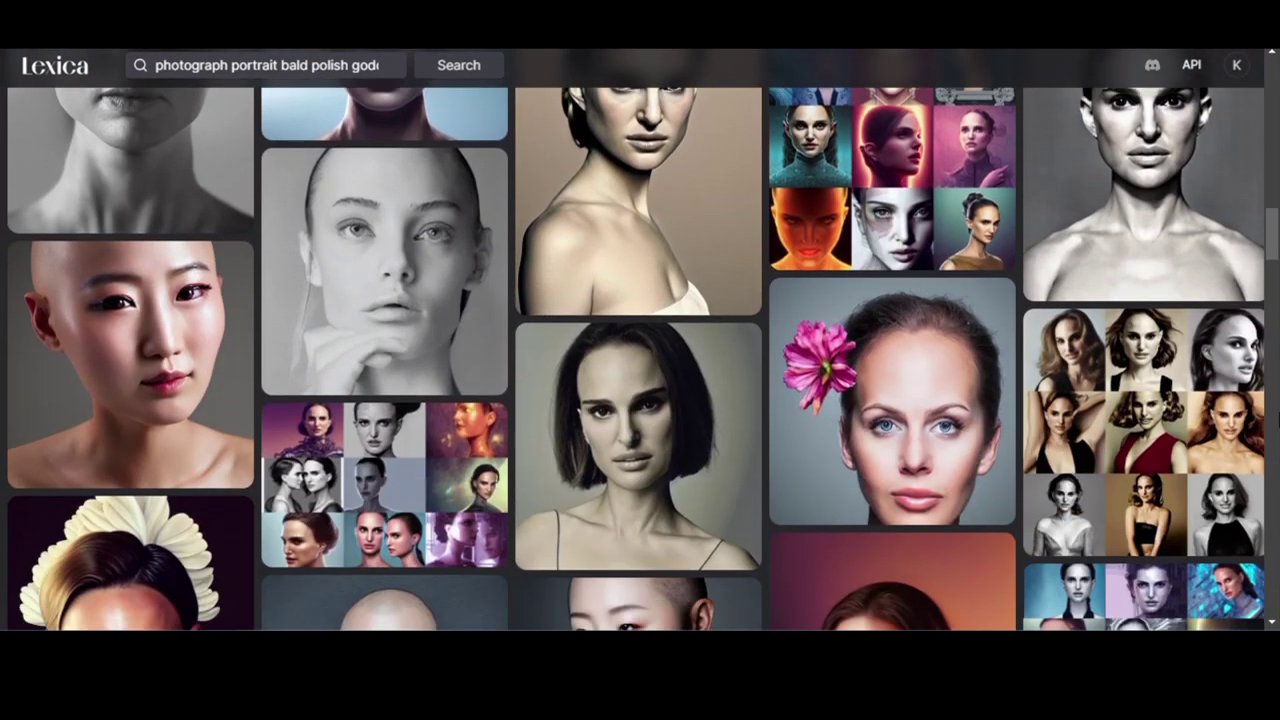
pyautogui.scroll(-2, 640, 340)
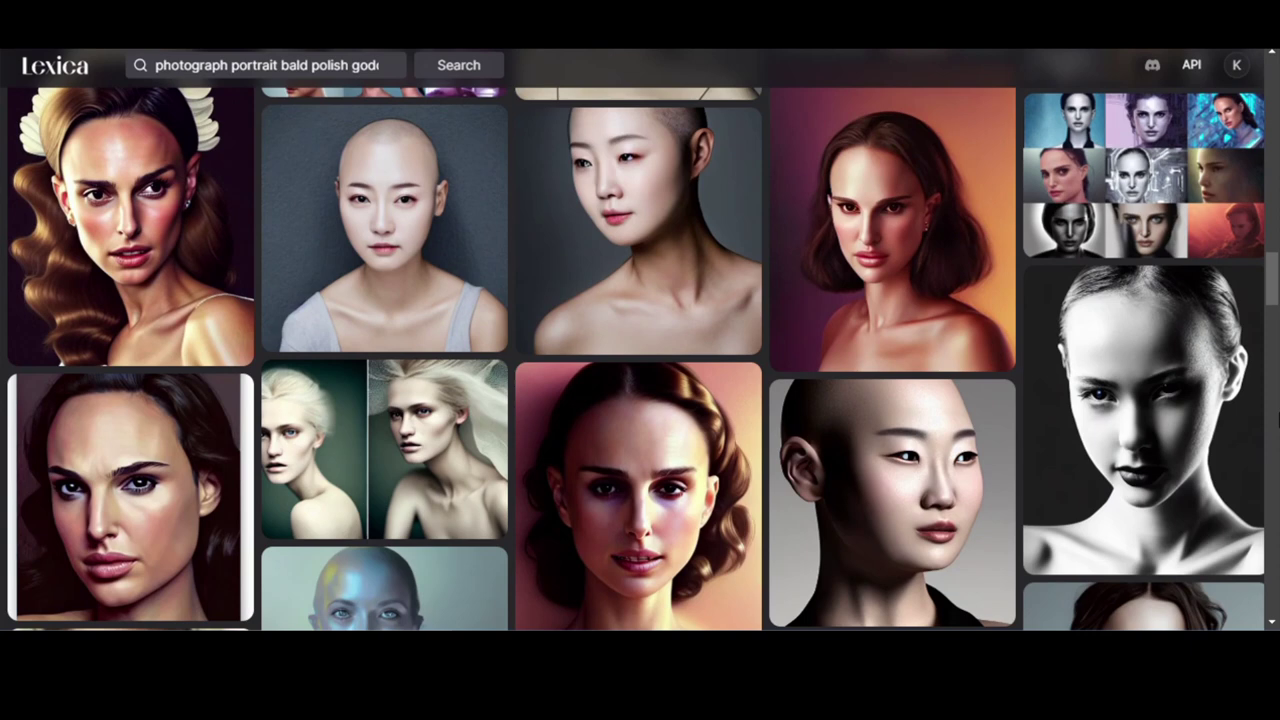
pyautogui.scroll(-3, 640, 340)
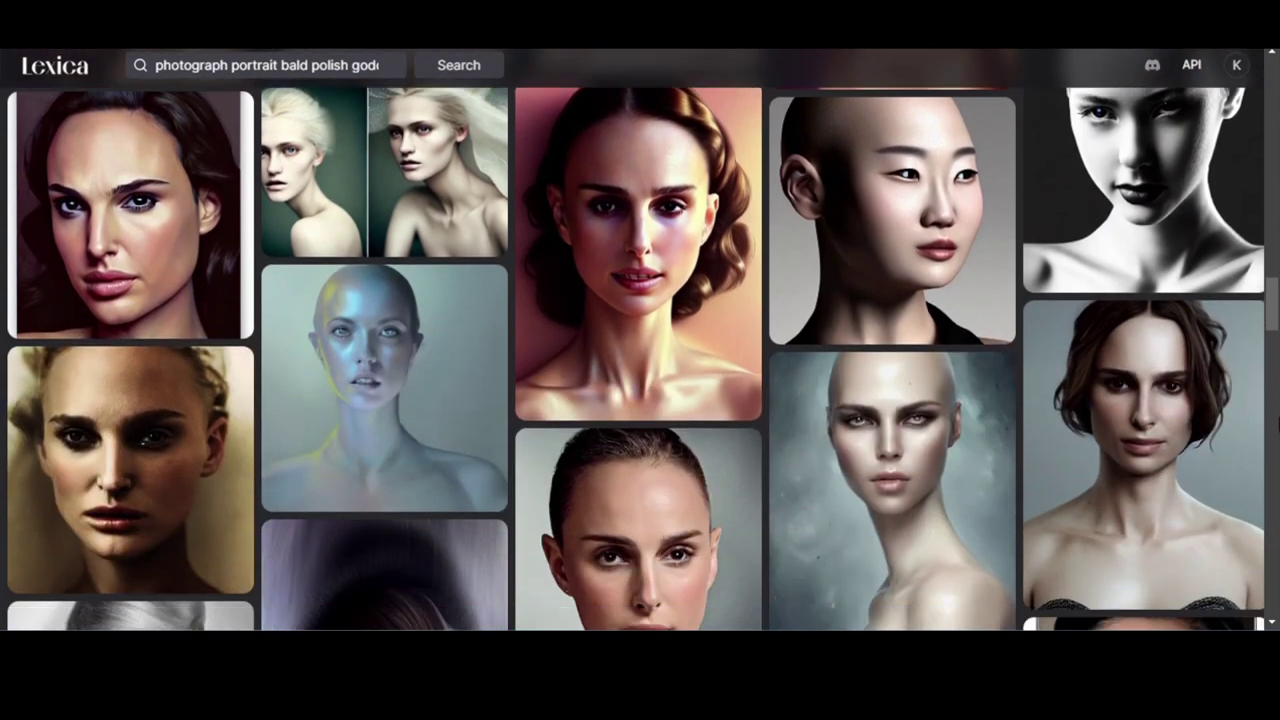
pyautogui.scroll(-5, 1276, 410)
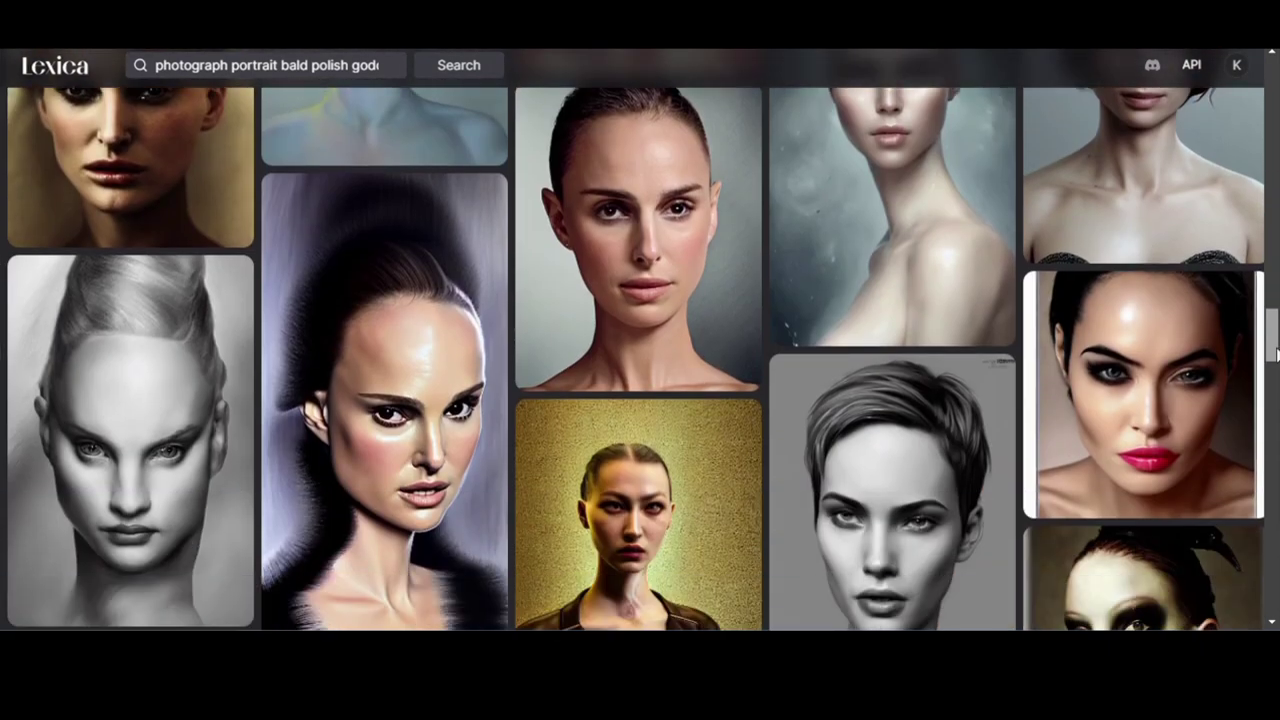
pyautogui.scroll(-5, 1275, 358)
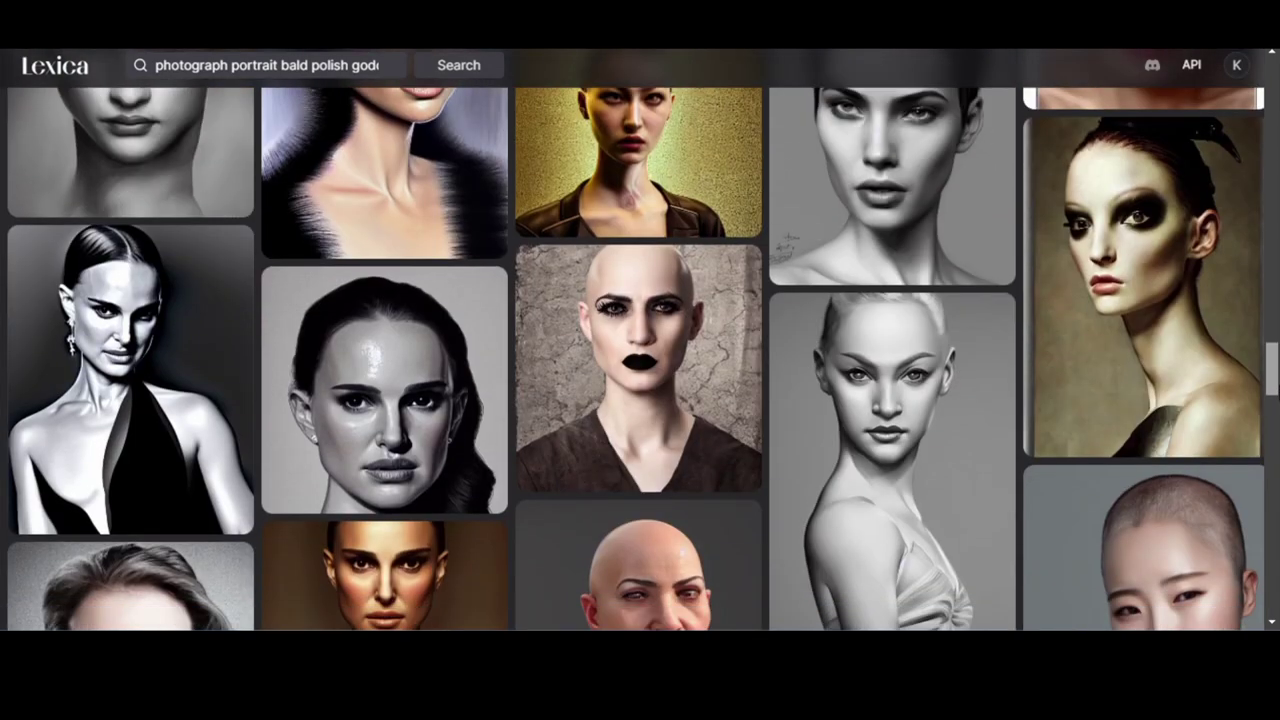
pyautogui.scroll(-3, 640, 340)
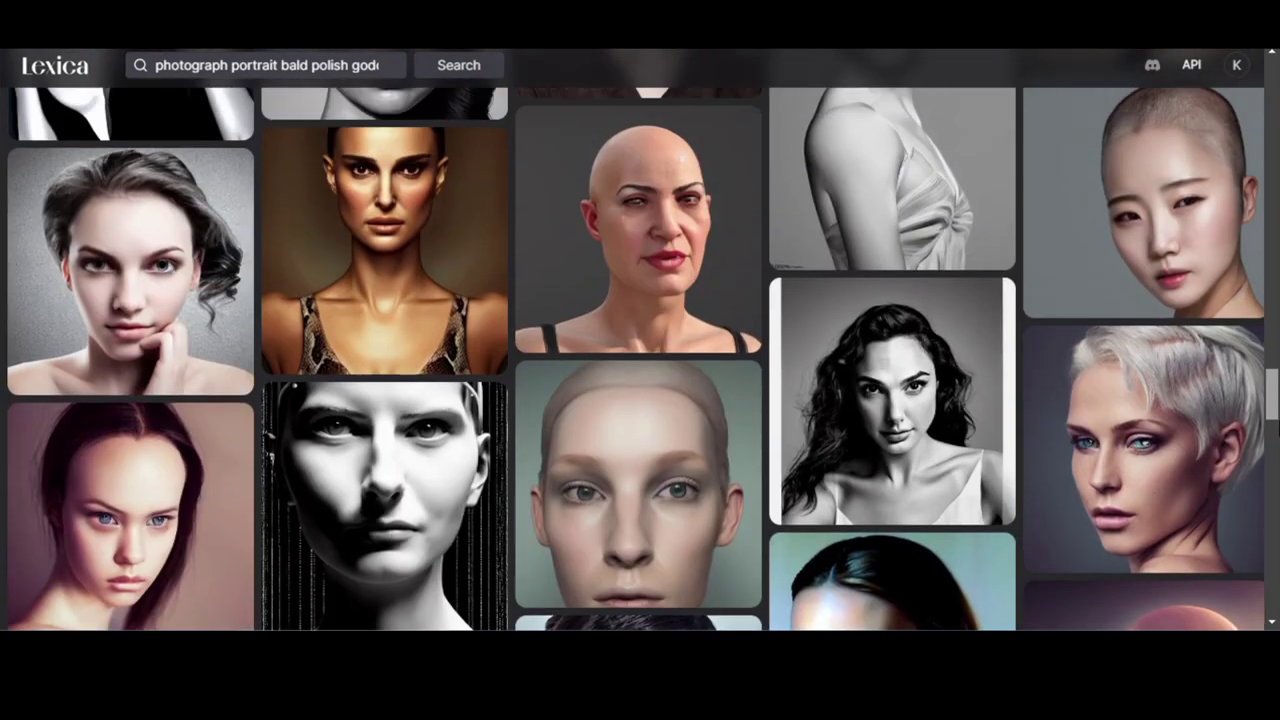
pyautogui.moveTo(416, 300)
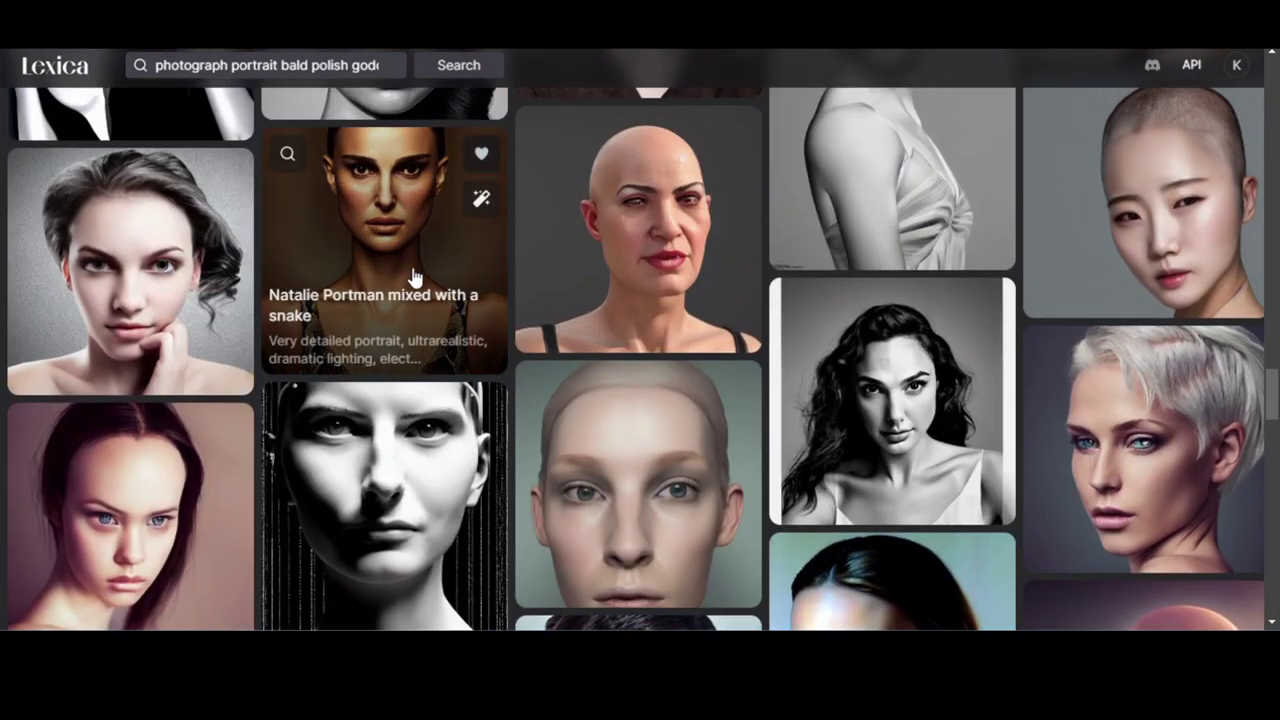
# Step: Open the snake portrait, copy its prompt, close the details and scroll back up
pyautogui.click(416, 300)
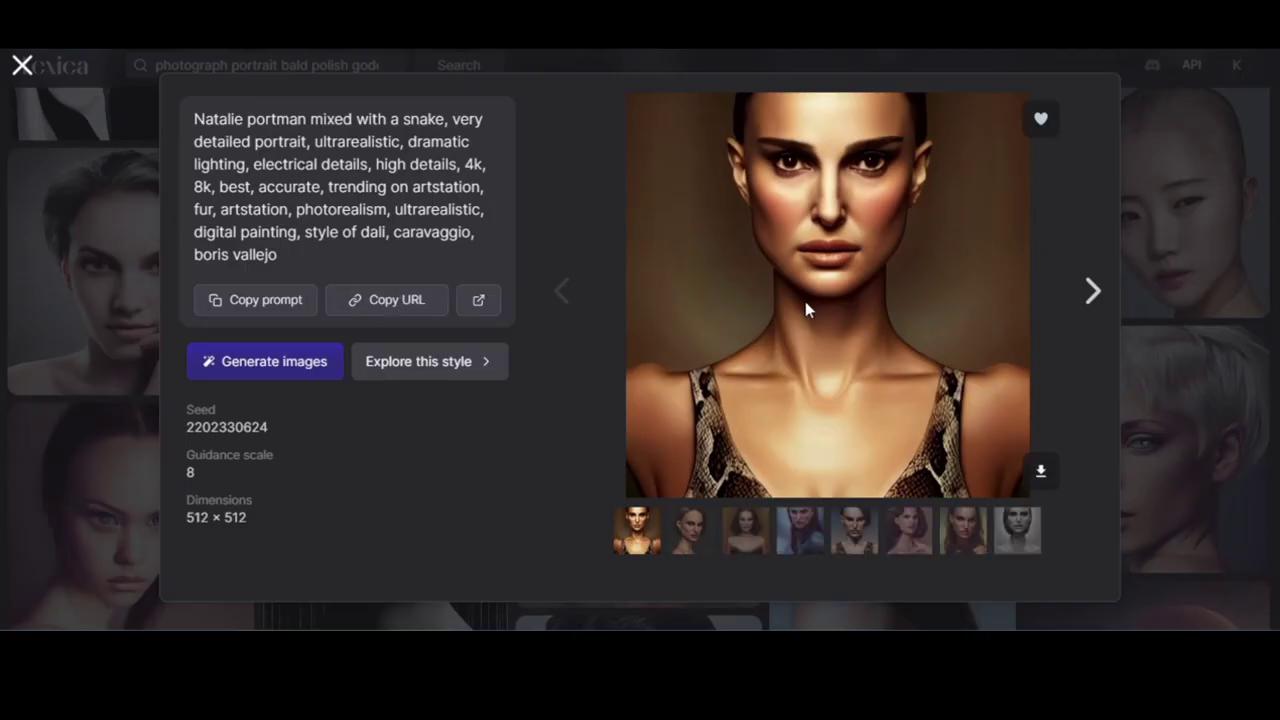
pyautogui.moveTo(285, 267); pyautogui.dragTo(191, 118)
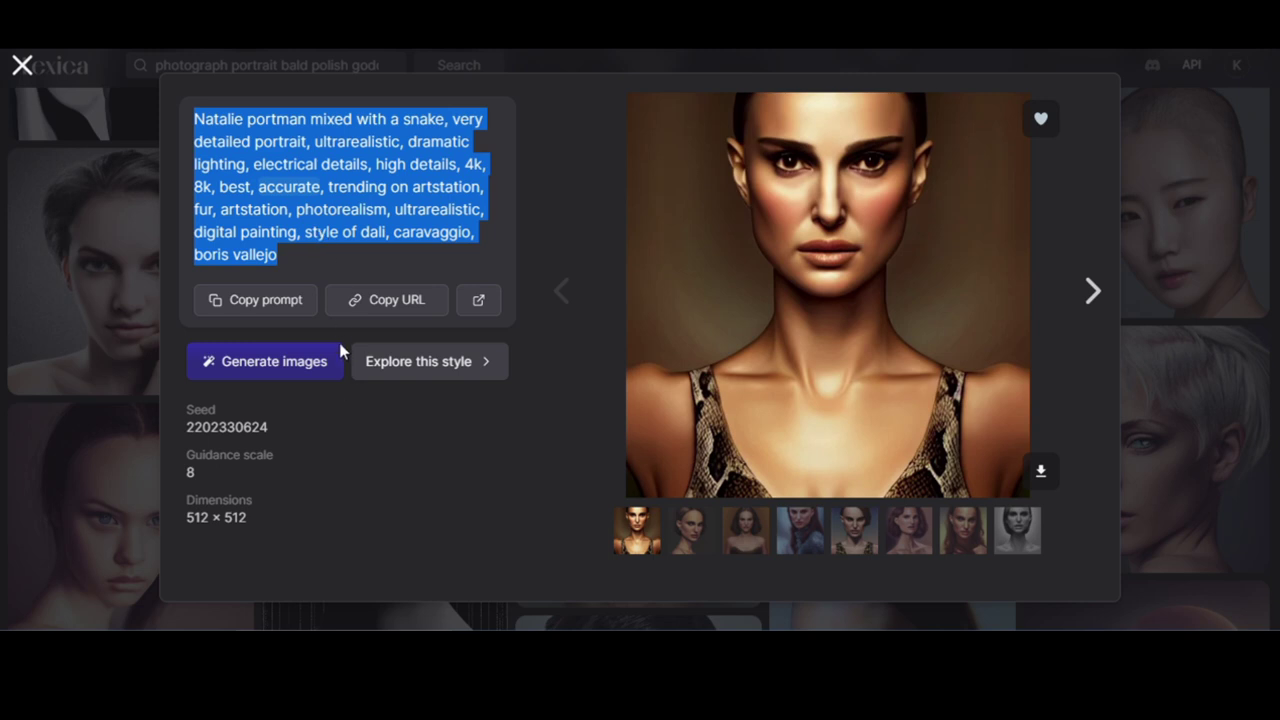
pyautogui.click(390, 547)
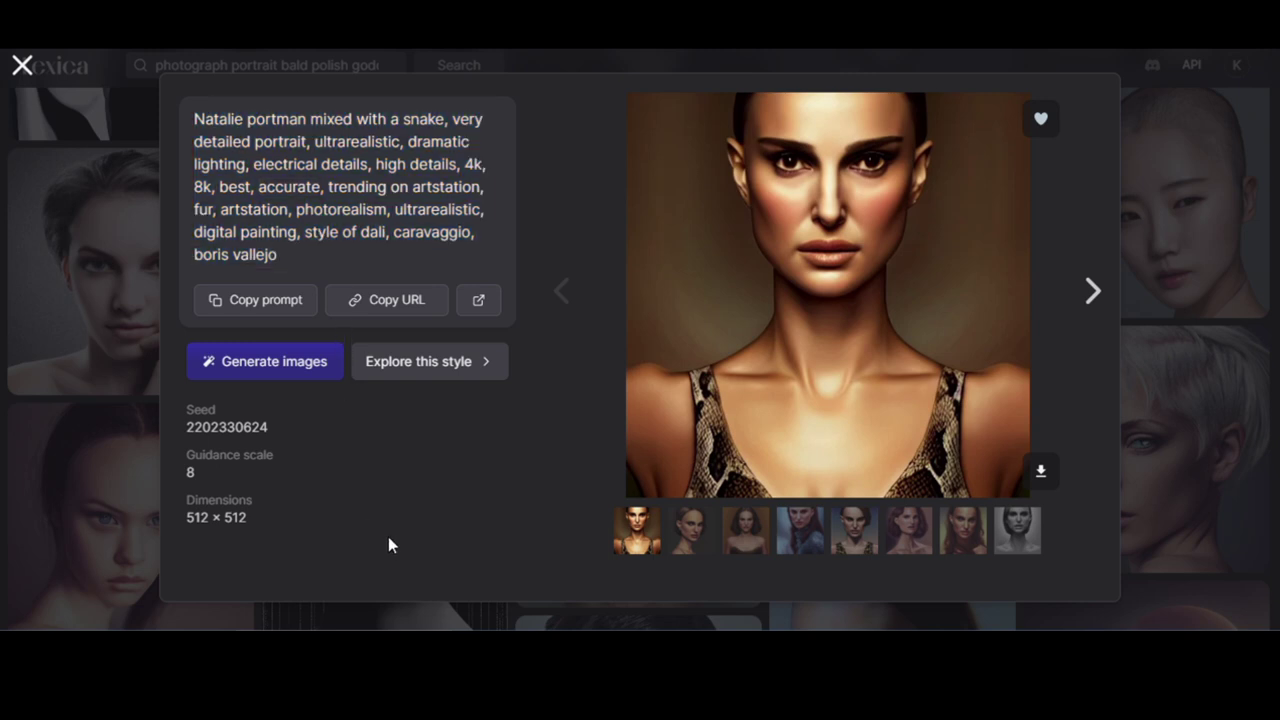
pyautogui.click(257, 303)
pyautogui.click(22, 65)
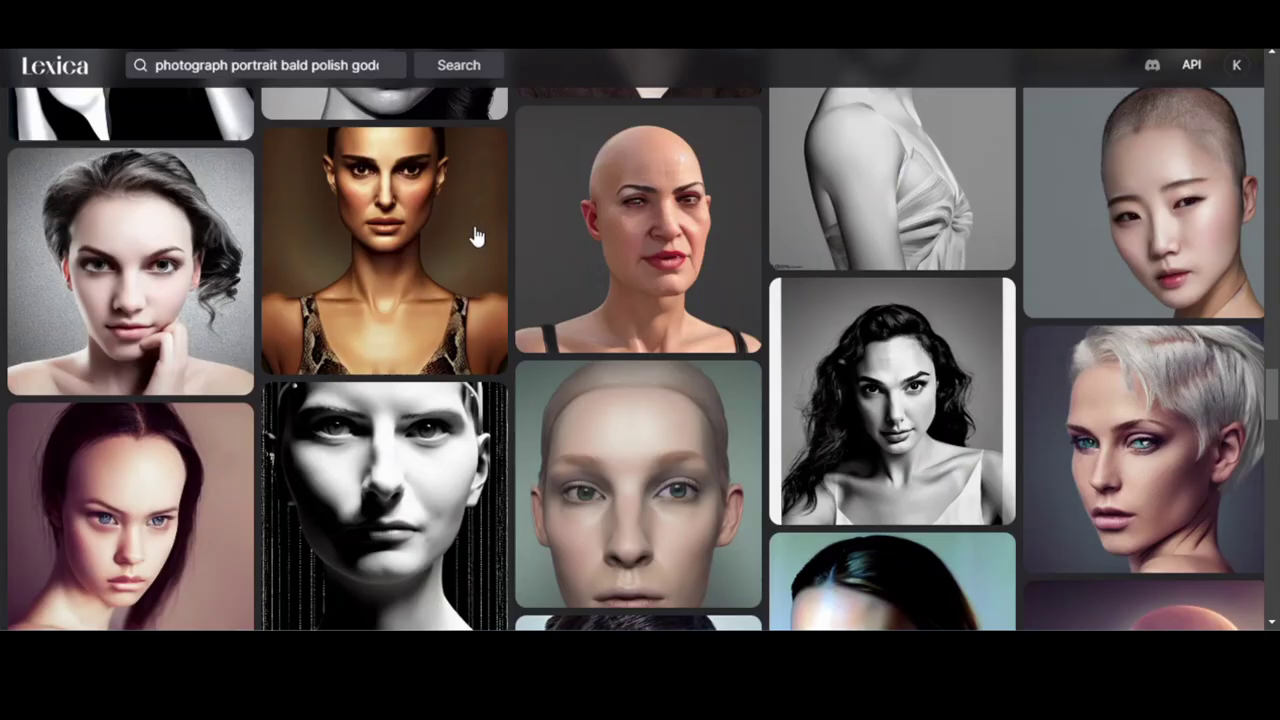
pyautogui.scroll(15, 552, 184)
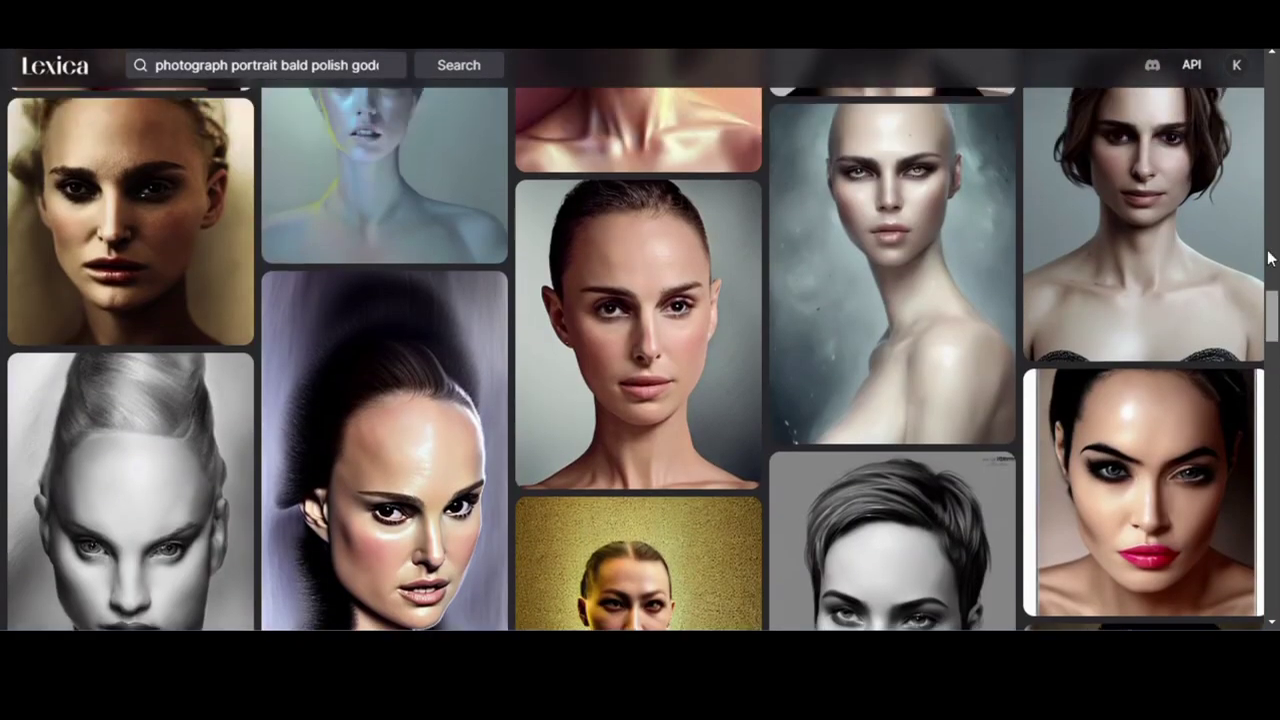
pyautogui.moveTo(1271, 340); pyautogui.dragTo(1270, 108)
# Step: Replace the search query with the copied snake portrait prompt
pyautogui.click(470, 316)
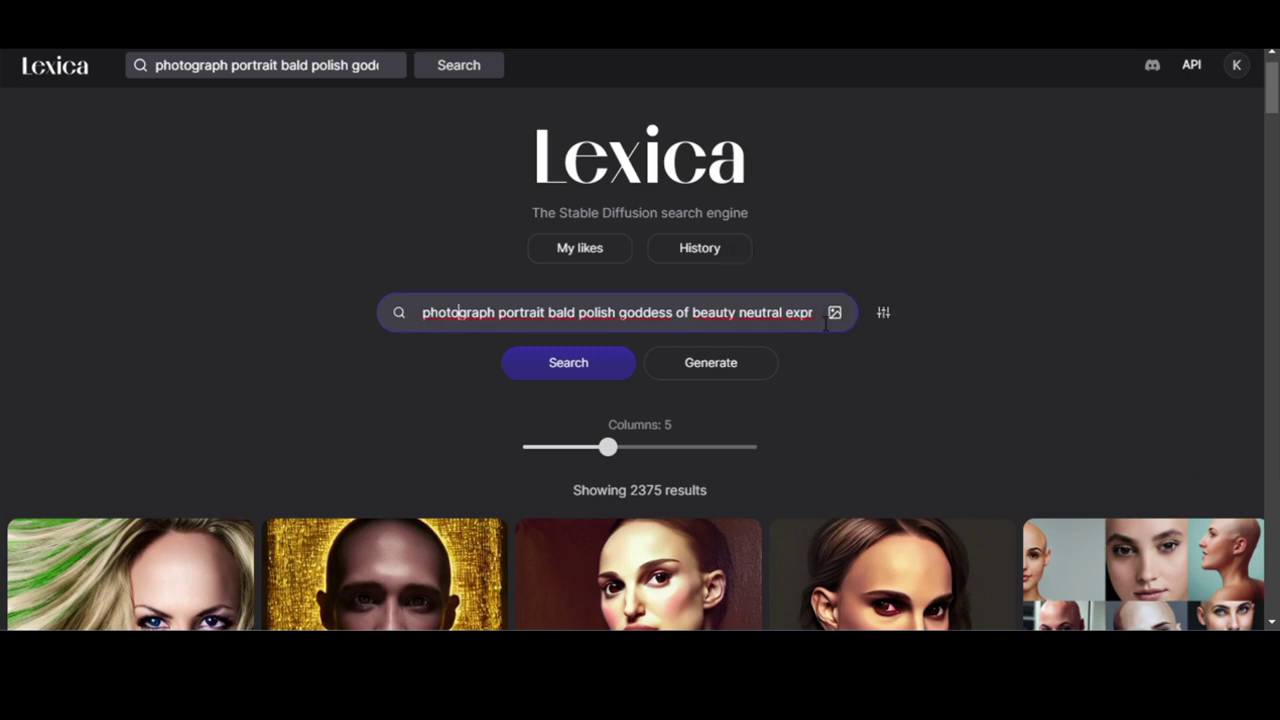
pyautogui.click(885, 316)
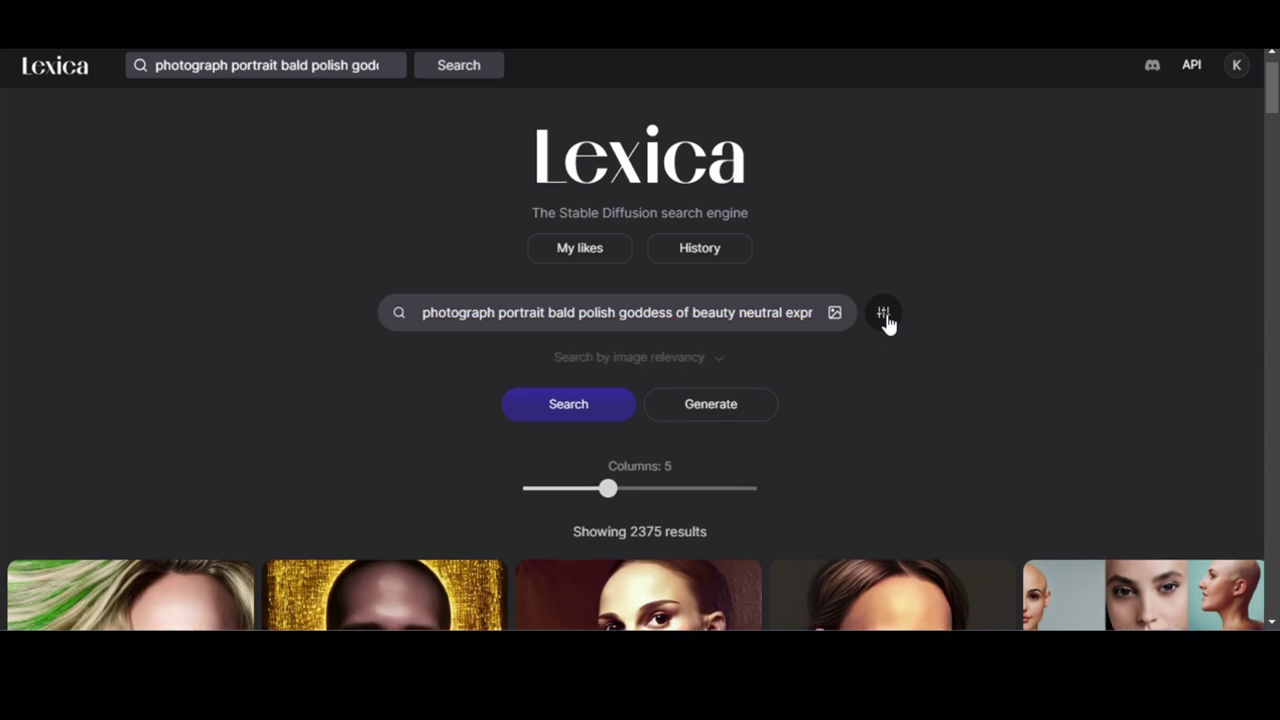
pyautogui.hotkey('ctrl', 'a')
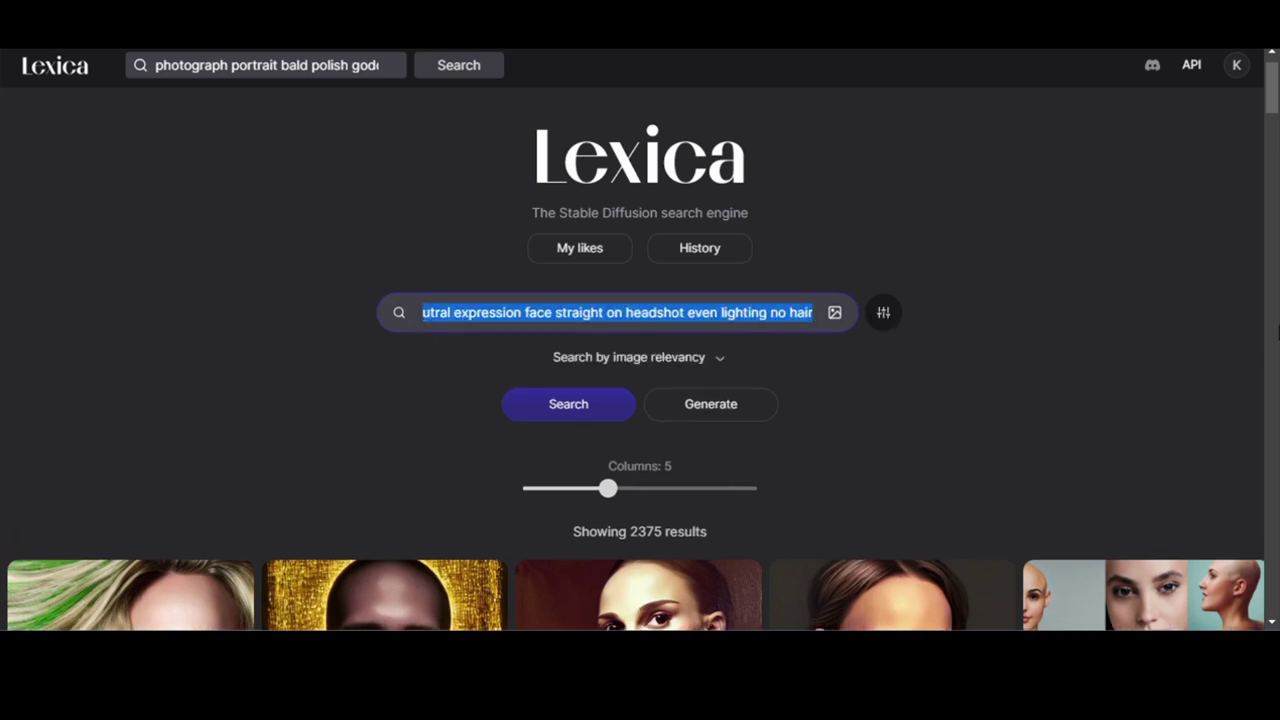
pyautogui.press('BackSpace')
pyautogui.hotkey('ctrl', 'v')
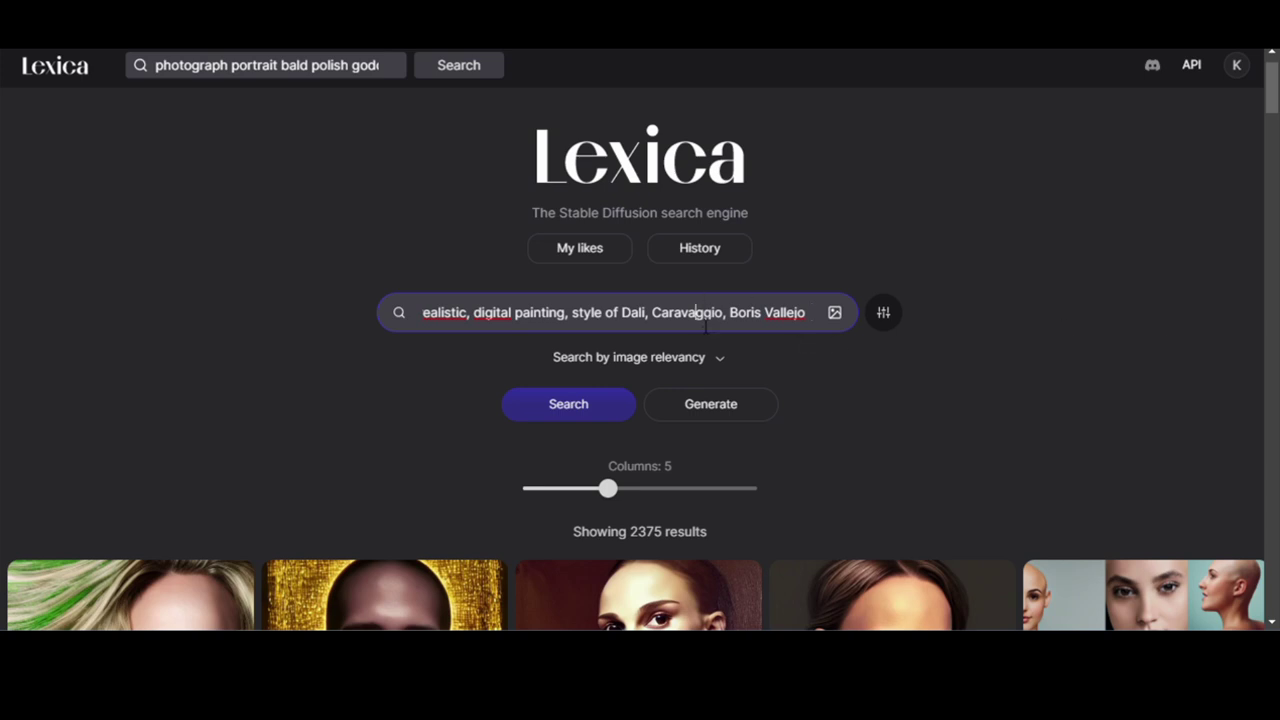
# Step: Swap the celebrity name at the prompt's start for 'Meryl Streep' and search
pyautogui.hotkey('ctrl', 'a')
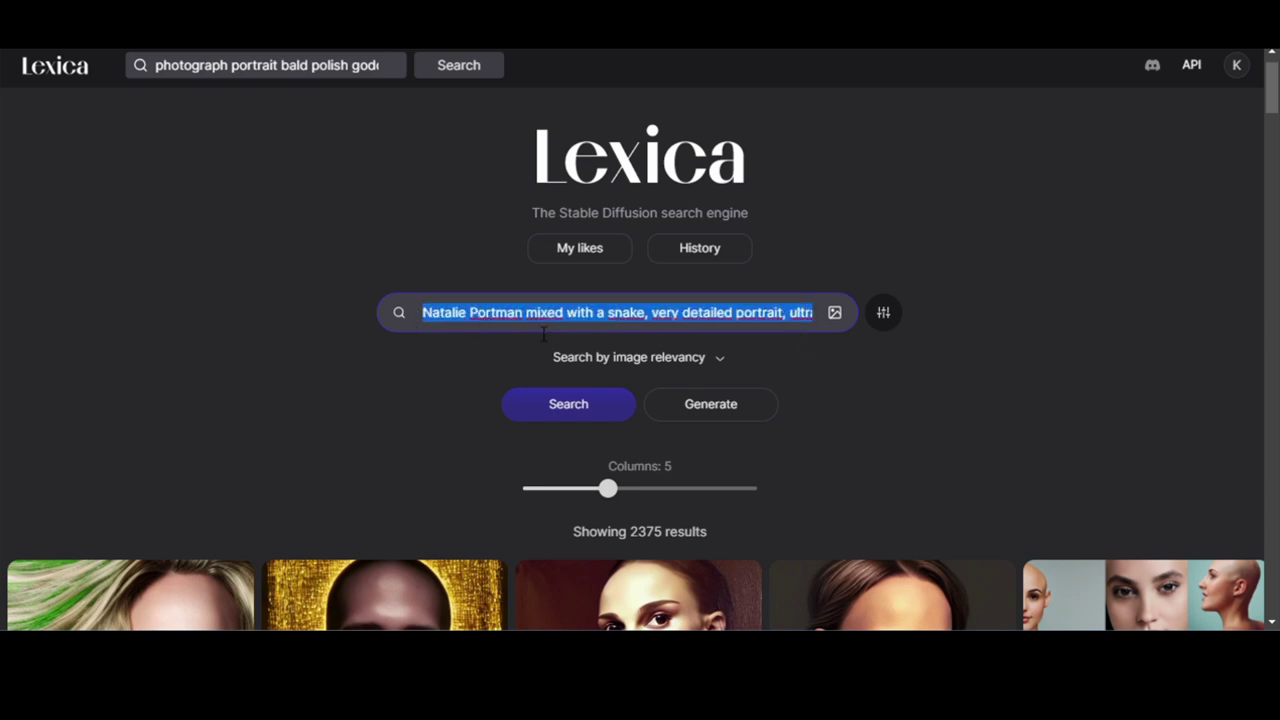
pyautogui.click(529, 326)
pyautogui.press('BackSpace')
pyautogui.press('BackSpace')
pyautogui.press('BackSpace')
pyautogui.press('BackSpace')
pyautogui.press('BackSpace')
pyautogui.press('BackSpace')
pyautogui.press('BackSpace')
pyautogui.press('BackSpace')
pyautogui.press('BackSpace')
pyautogui.press('BackSpace')
pyautogui.press('BackSpace')
pyautogui.press('BackSpace')
pyautogui.press('BackSpace')
pyautogui.press('BackSpace')
pyautogui.press('BackSpace')
pyautogui.write('Meryl Streep')
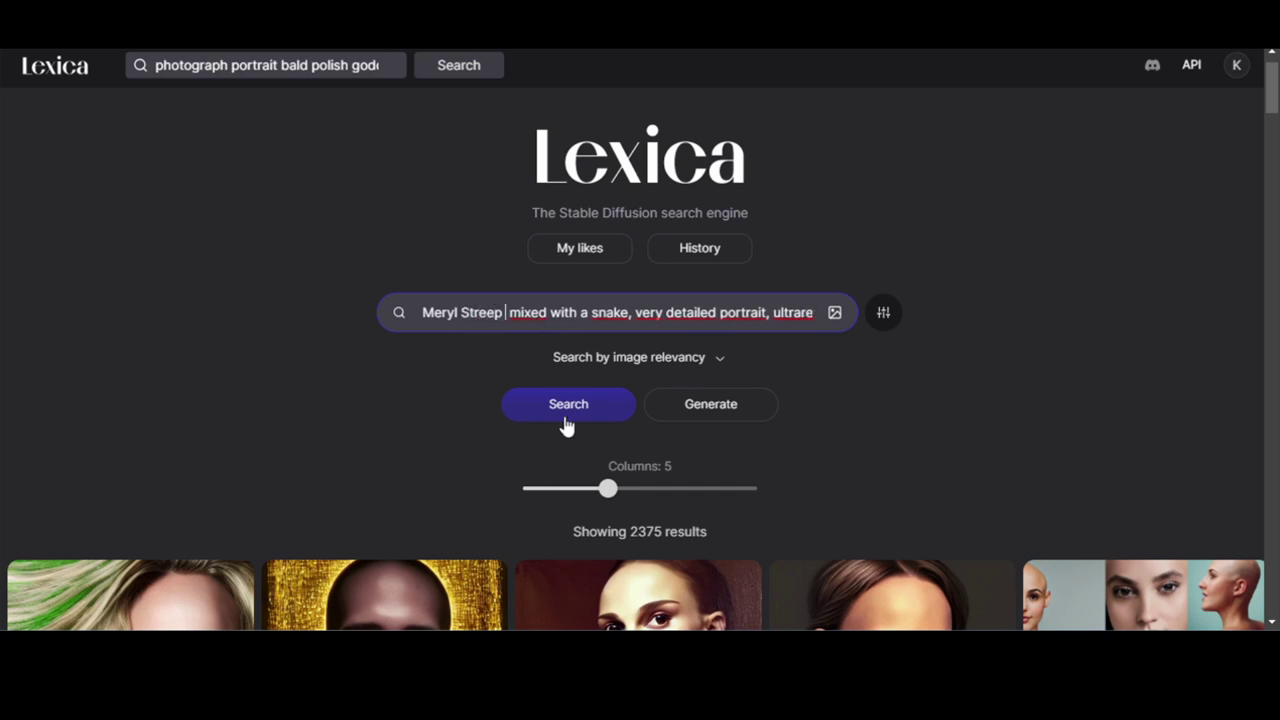
pyautogui.click(543, 413)
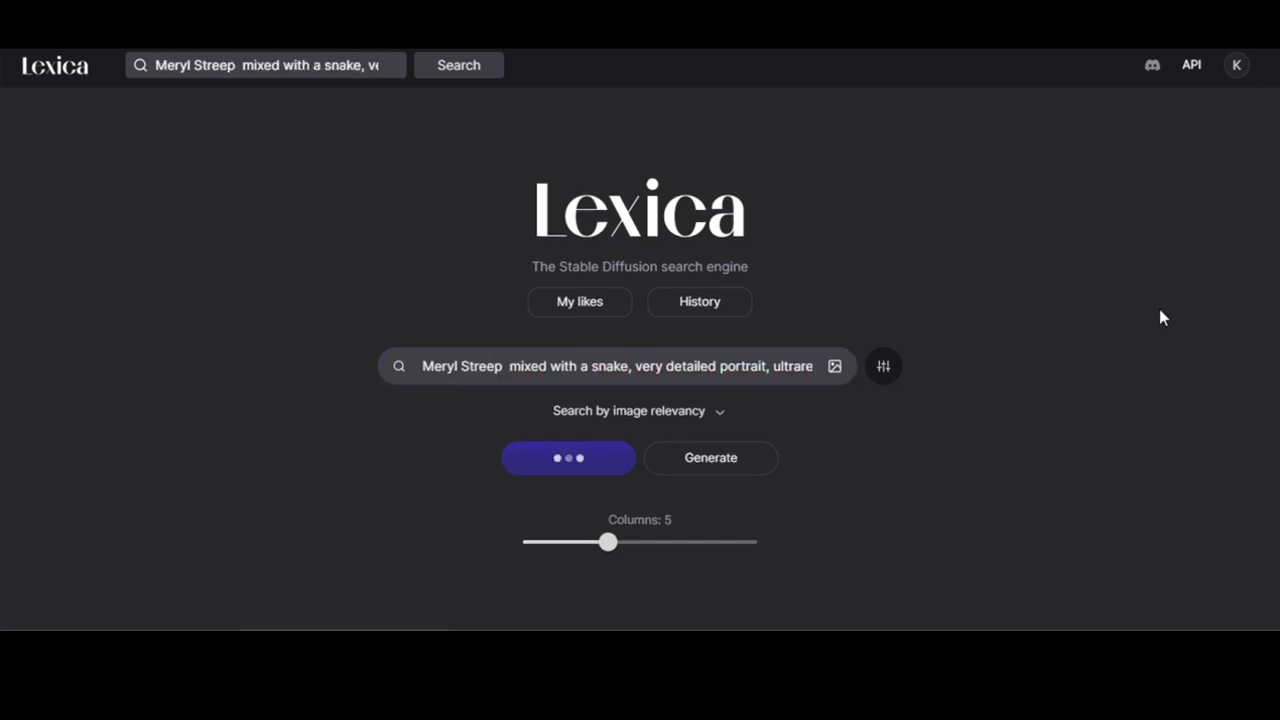
pyautogui.scroll(-4, 1159, 317)
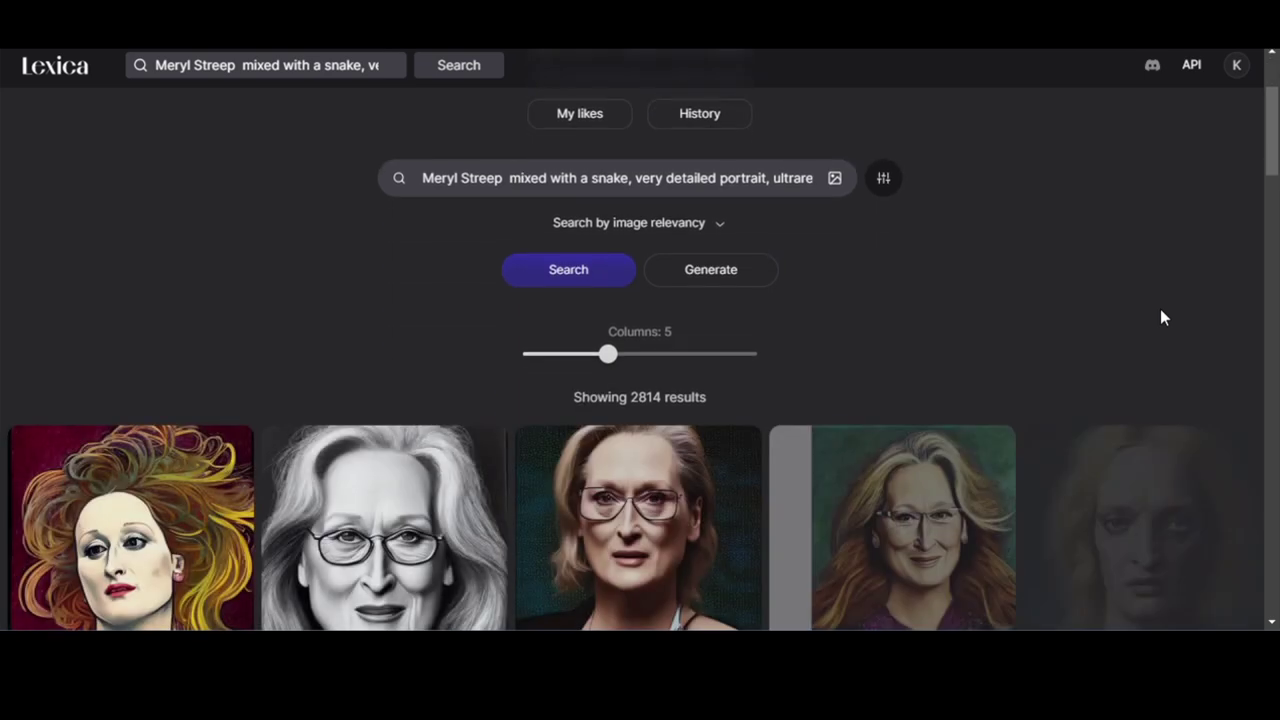
pyautogui.scroll(-1, 1276, 378)
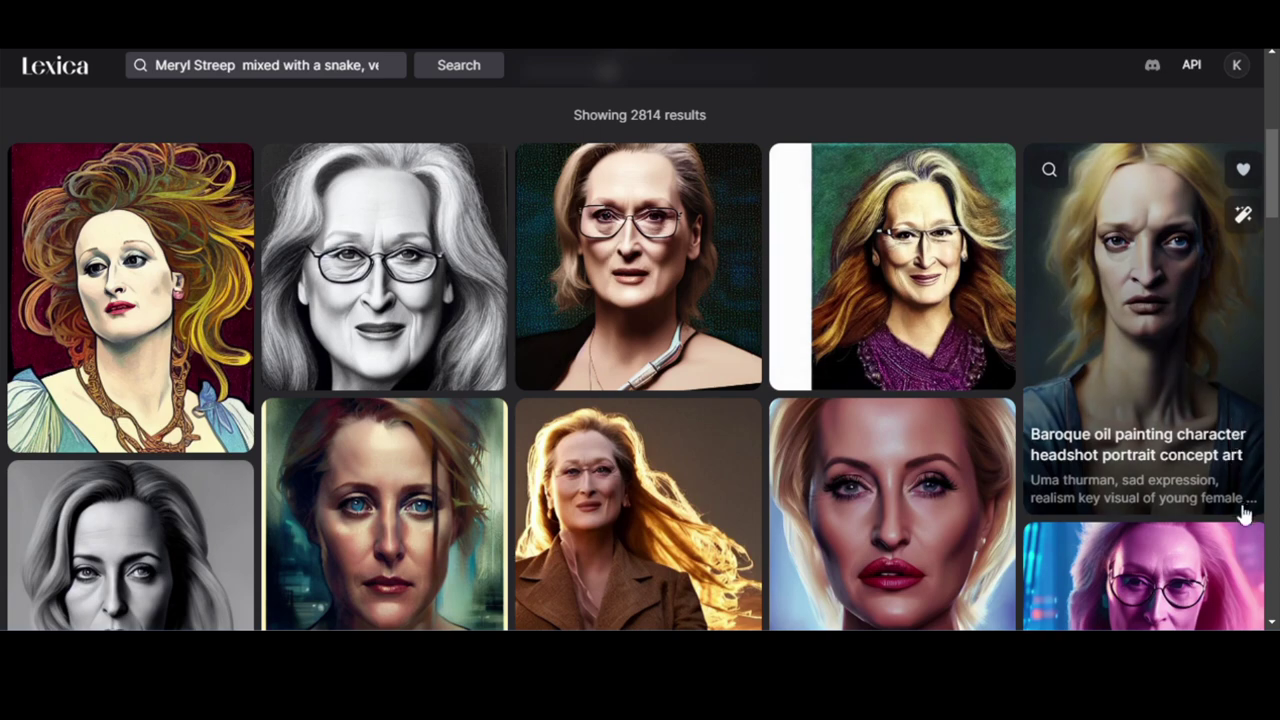
pyautogui.scroll(-2, 1200, 430)
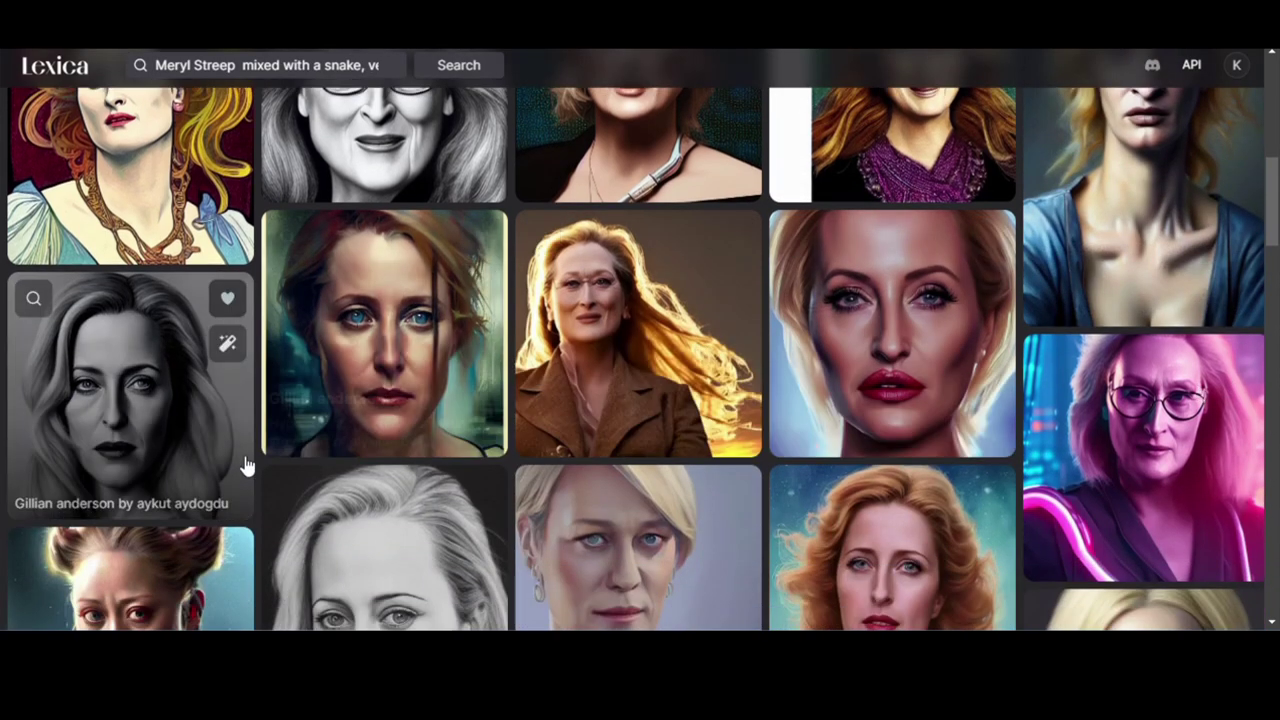
pyautogui.scroll(-2, 240, 465)
pyautogui.scroll(-2, 1220, 575)
pyautogui.scroll(-2, 1220, 575)
pyautogui.scroll(-2, 640, 340)
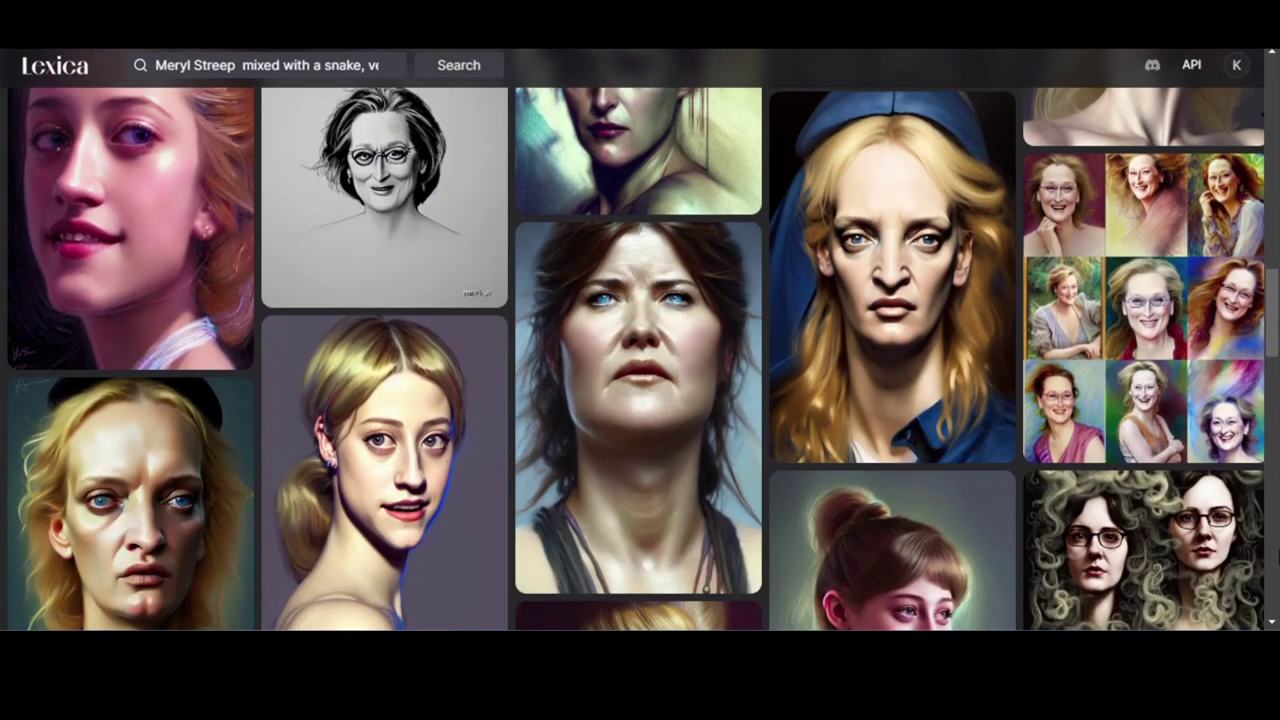
pyautogui.scroll(-3, 640, 340)
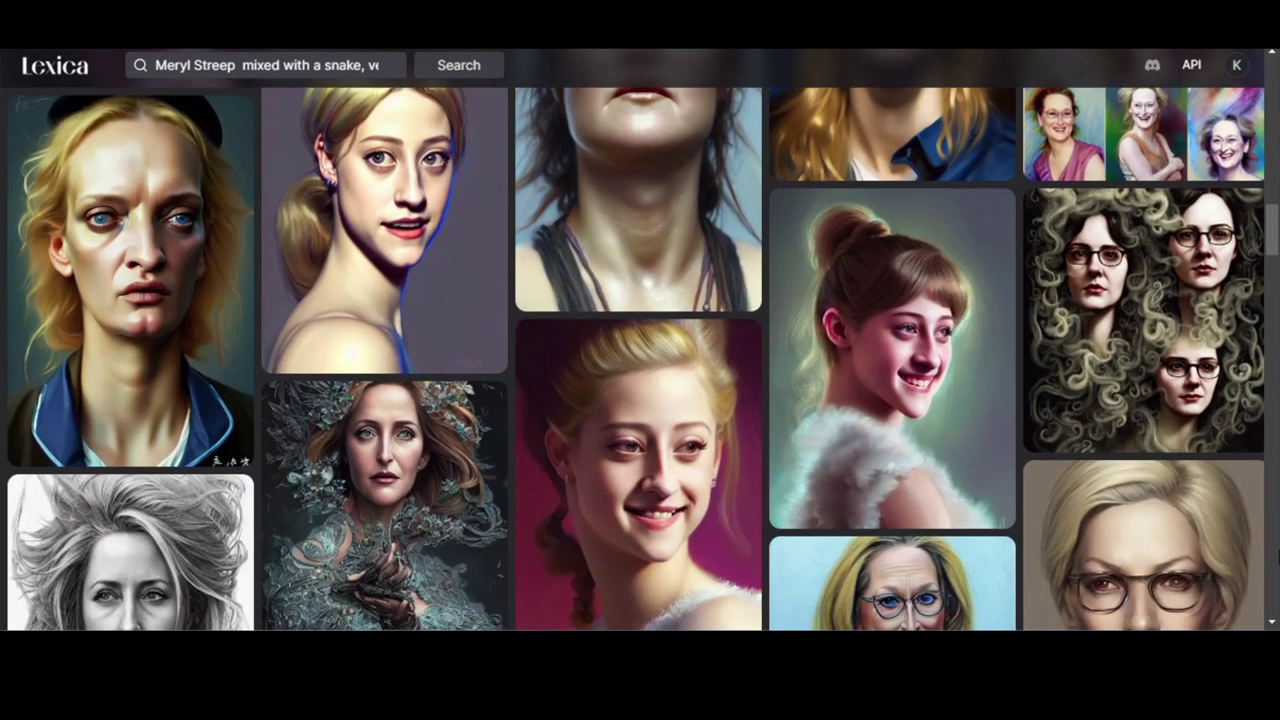
pyautogui.scroll(-2, 640, 340)
pyautogui.scroll(-4, 640, 340)
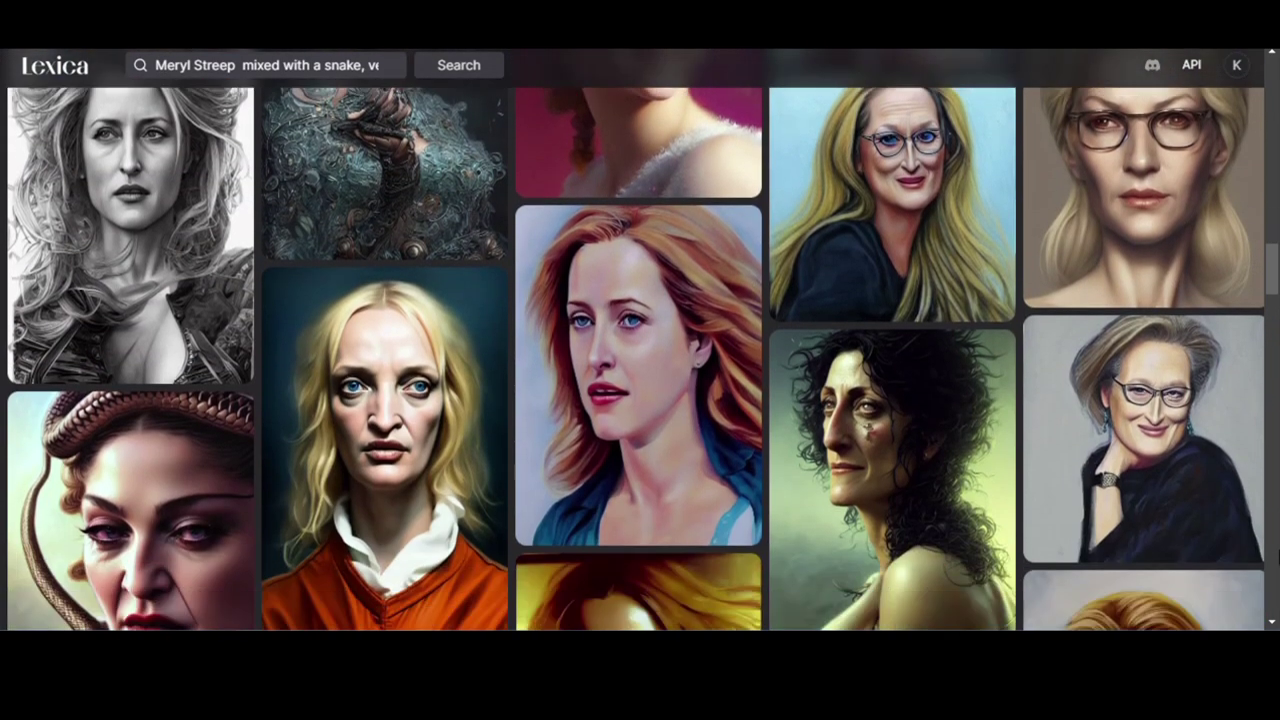
pyautogui.scroll(-7, 640, 340)
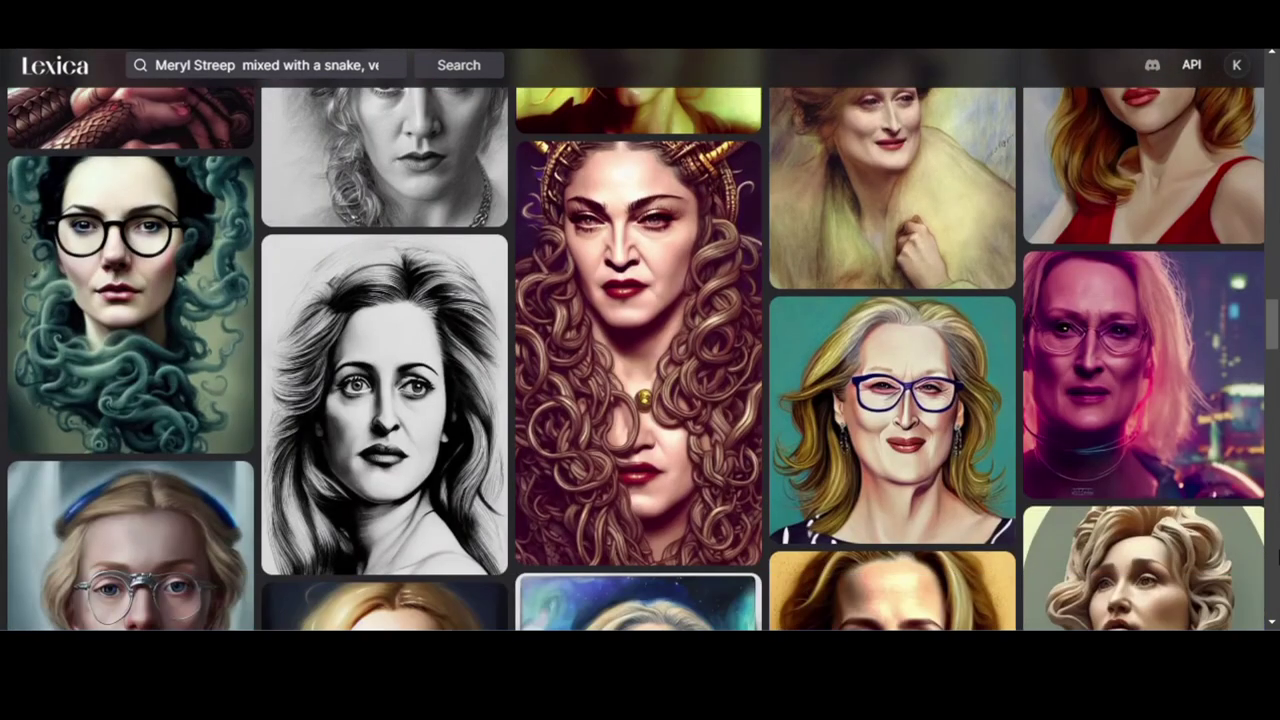
pyautogui.scroll(2, 674, 400)
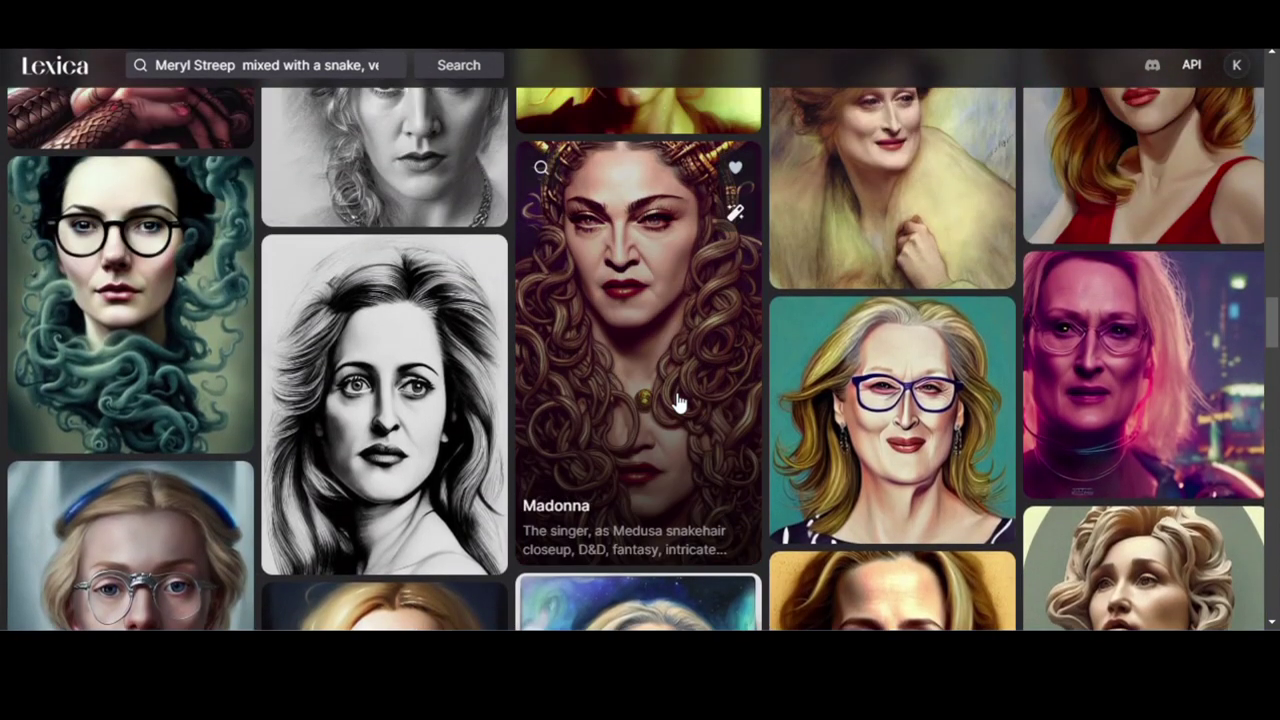
pyautogui.scroll(-3, 674, 400)
pyautogui.scroll(-5, 638, 414)
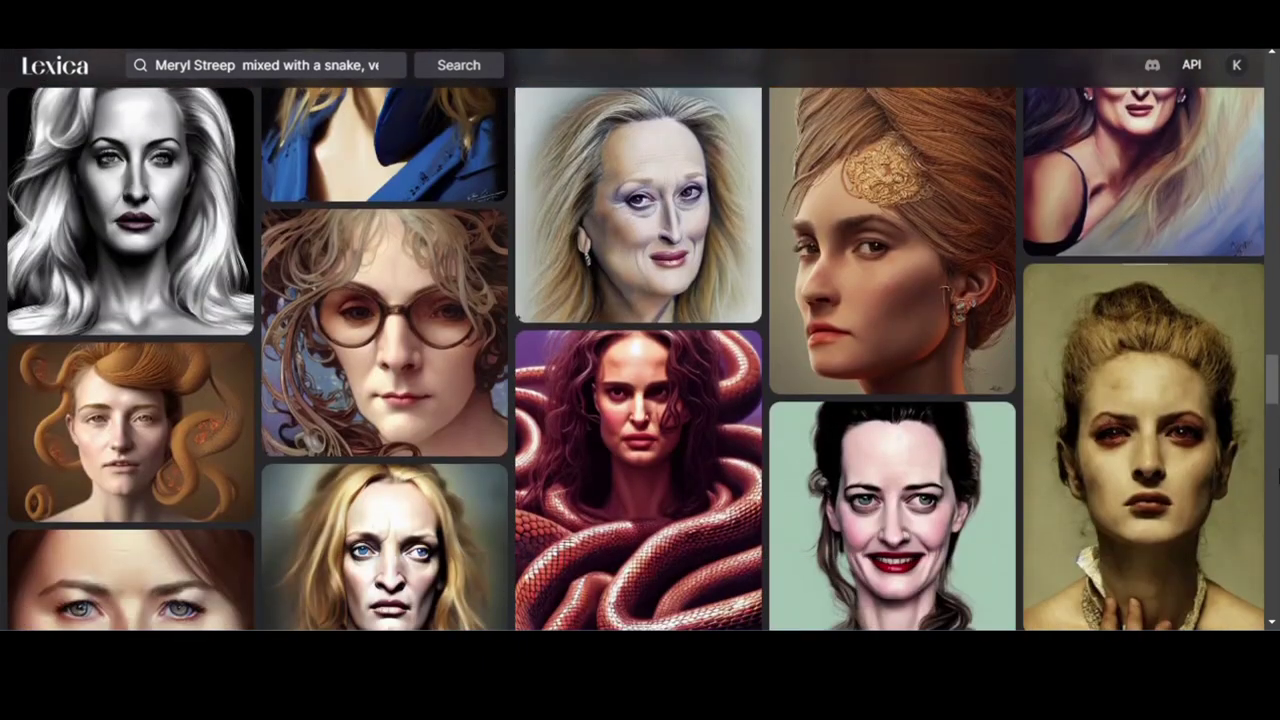
pyautogui.moveTo(1270, 372); pyautogui.dragTo(1273, 85)
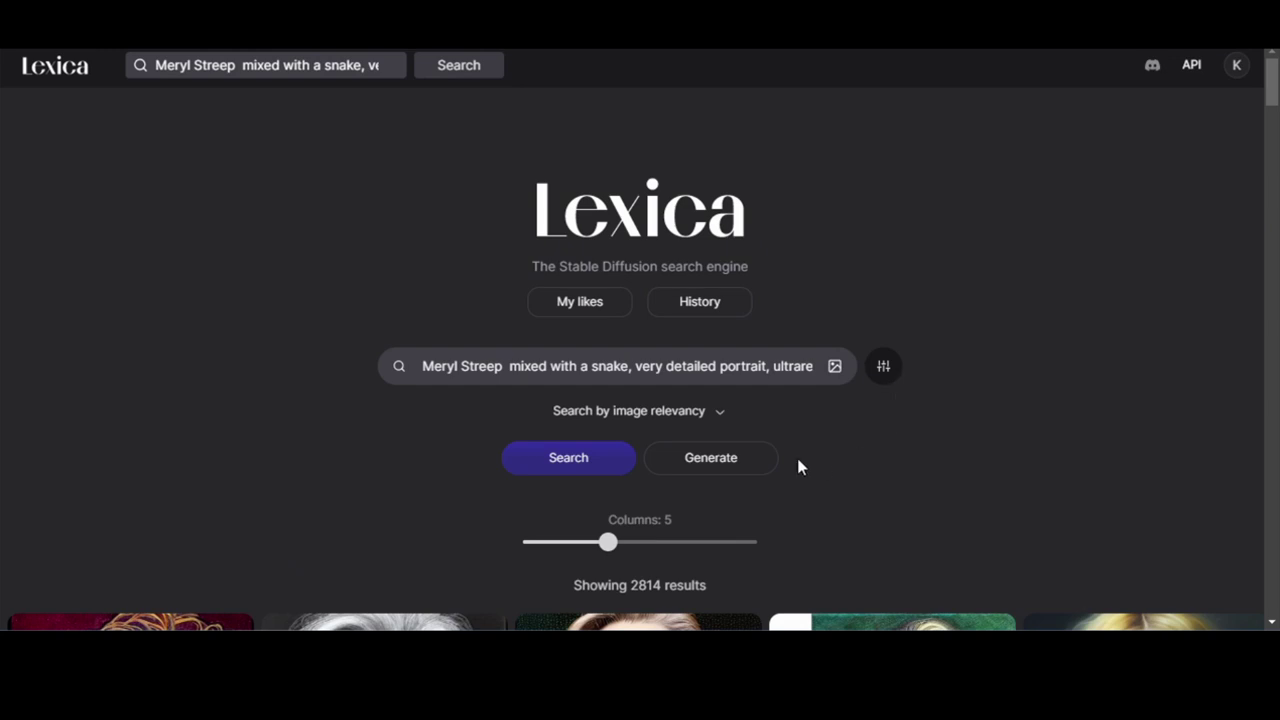
# Step: In Generate mode, enter the prompt 'human body anatomy with muscles man'
pyautogui.click(755, 467)
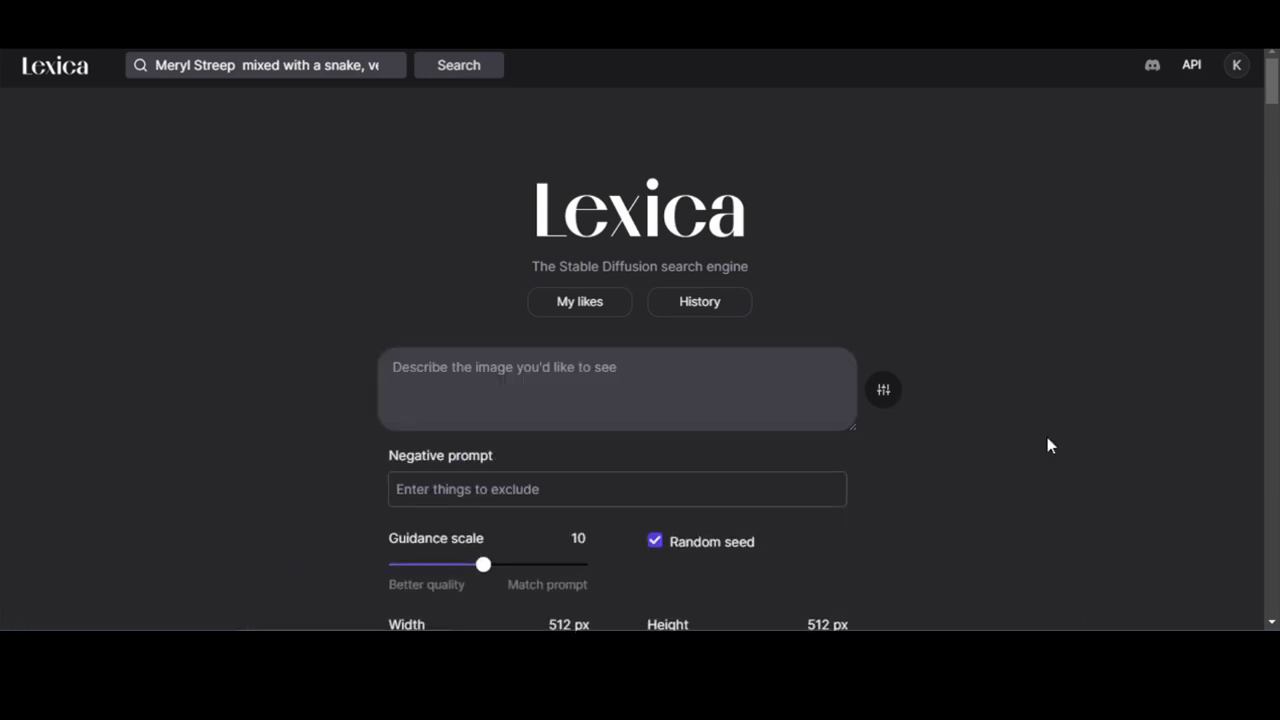
pyautogui.click(443, 386)
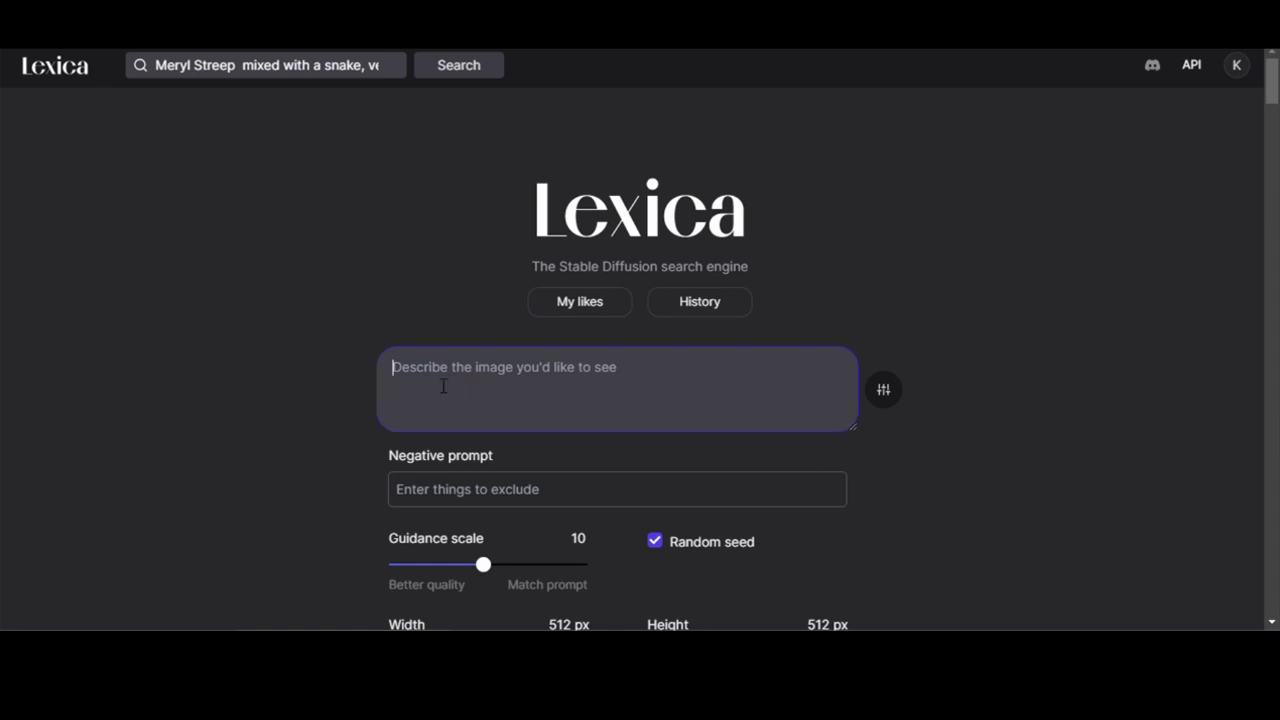
pyautogui.write('hu')
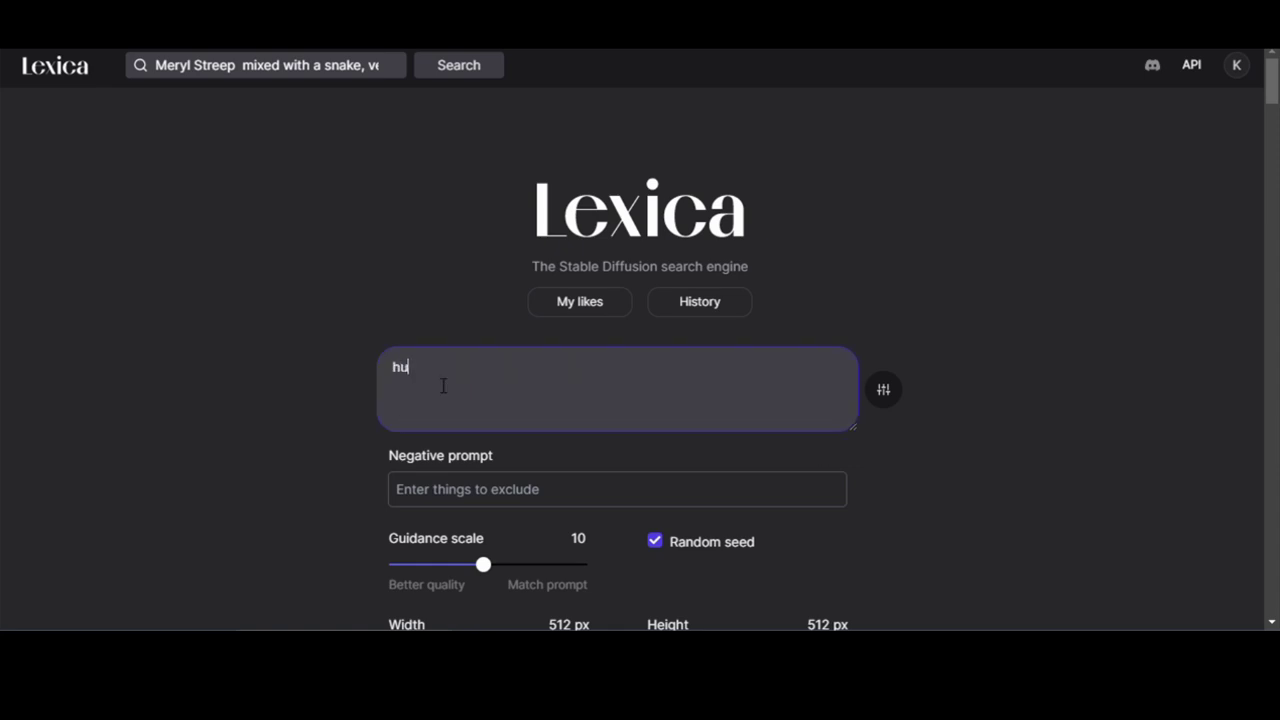
pyautogui.write('man body anatom')
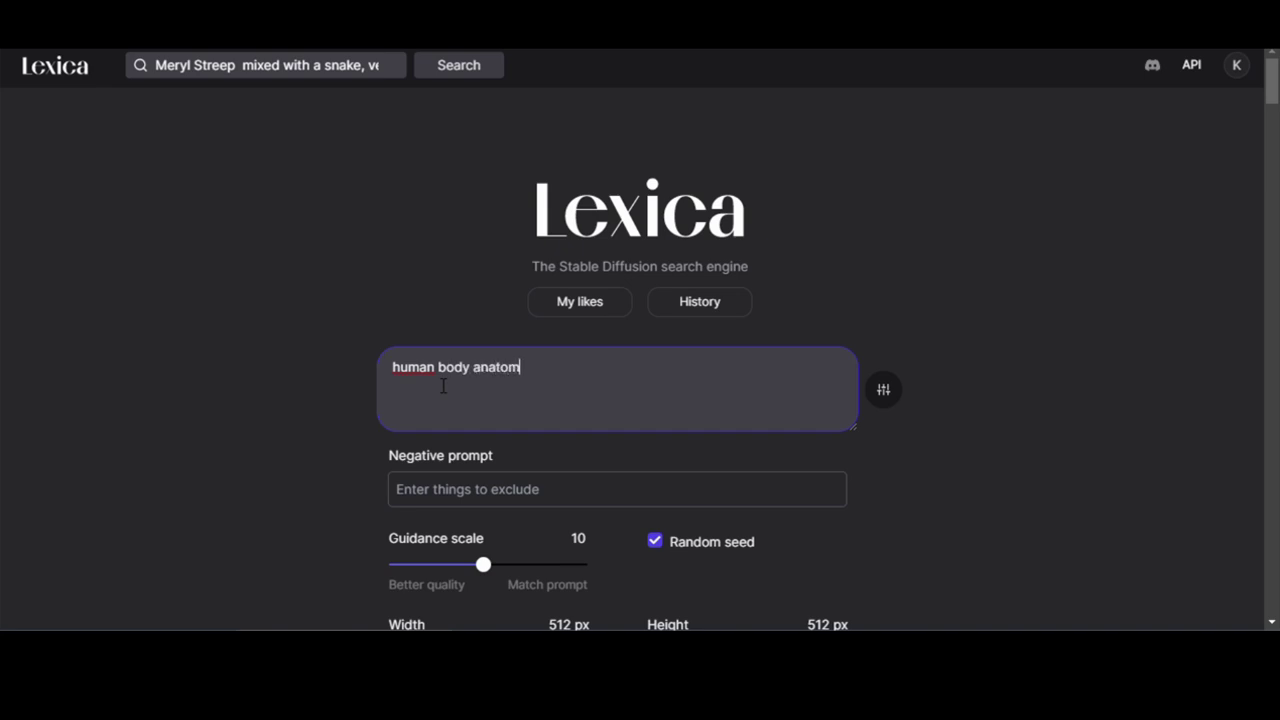
pyautogui.write('y with muscles man')
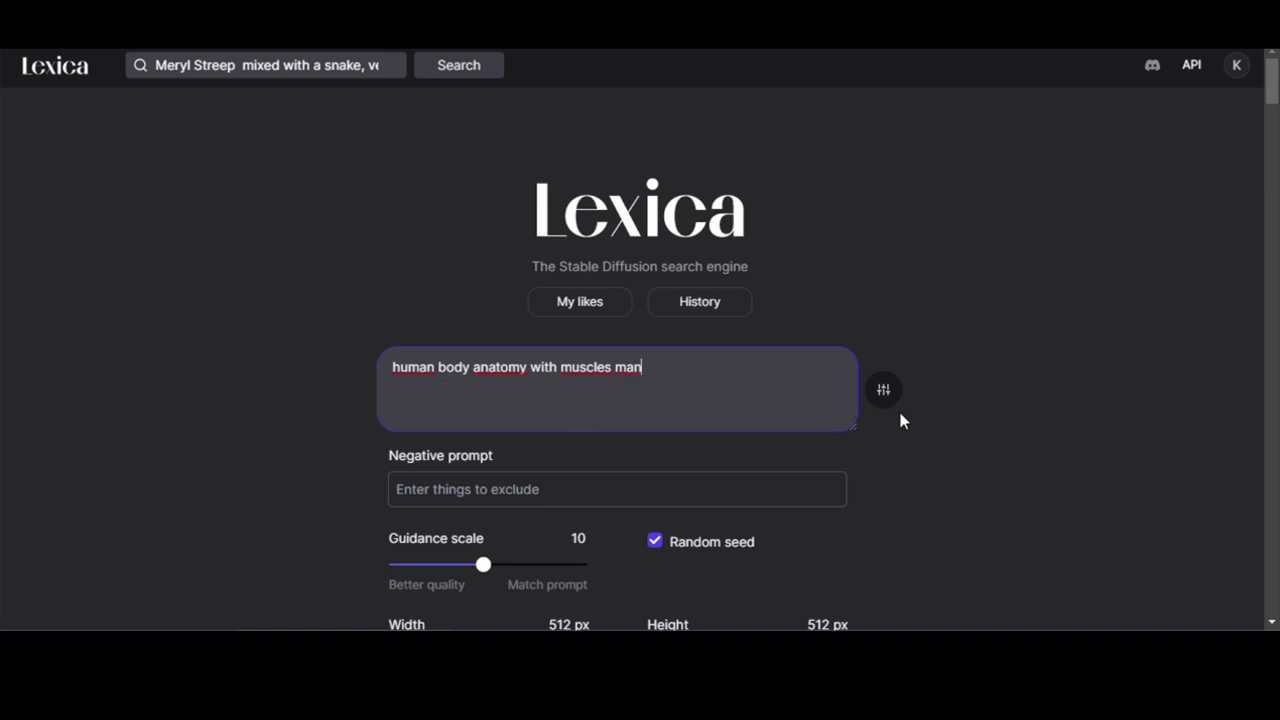
pyautogui.scroll(-2, 940, 415)
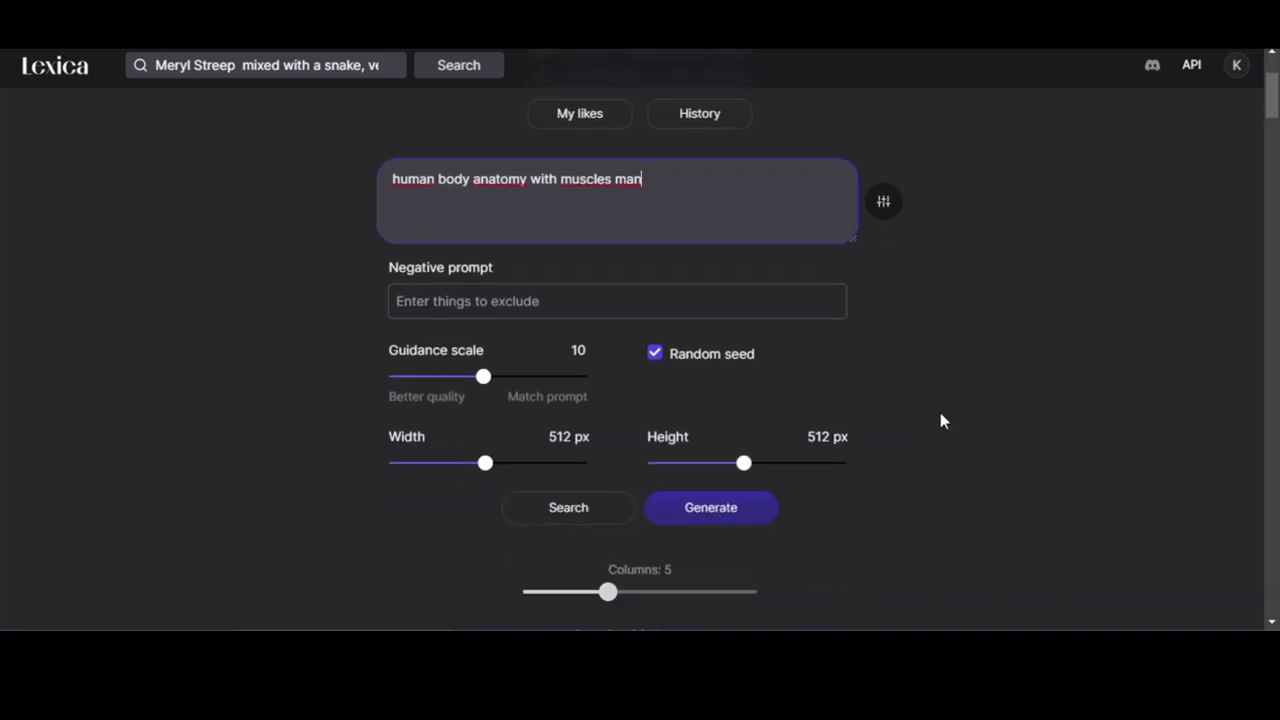
# Step: Generate images from the anatomy prompt and scroll down through the anatomy results
pyautogui.click(750, 518)
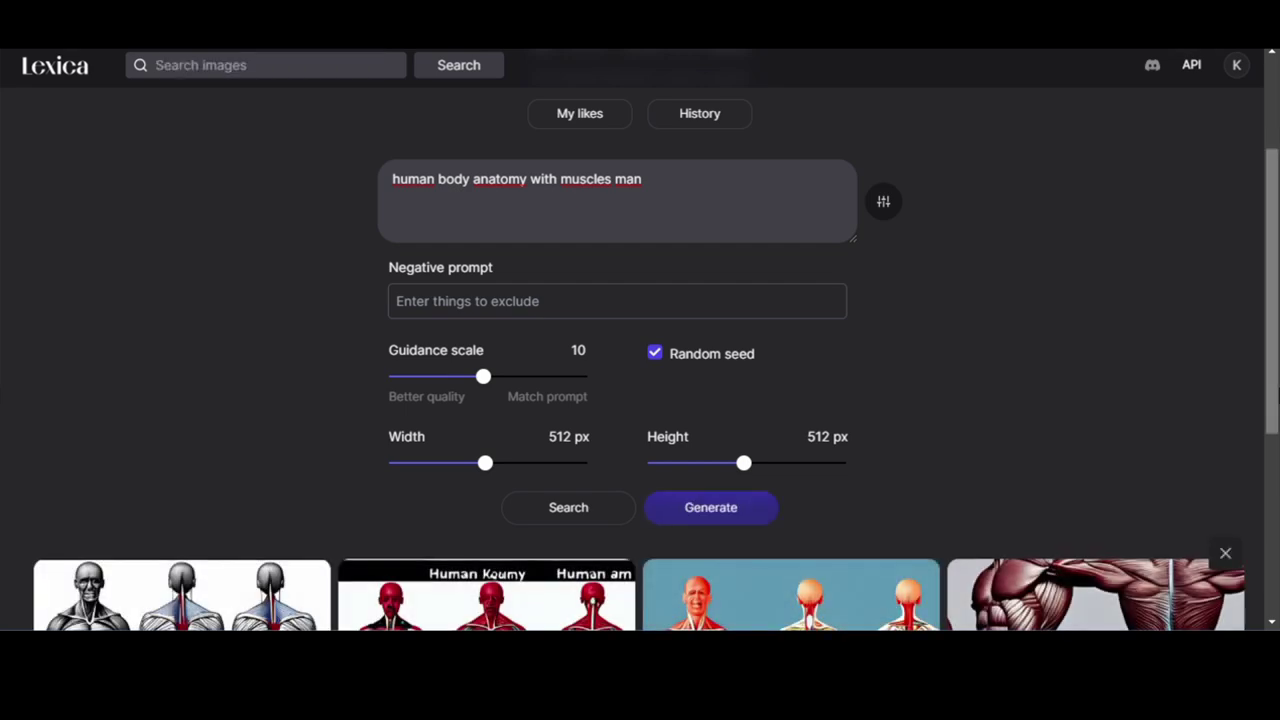
pyautogui.scroll(-4, 640, 400)
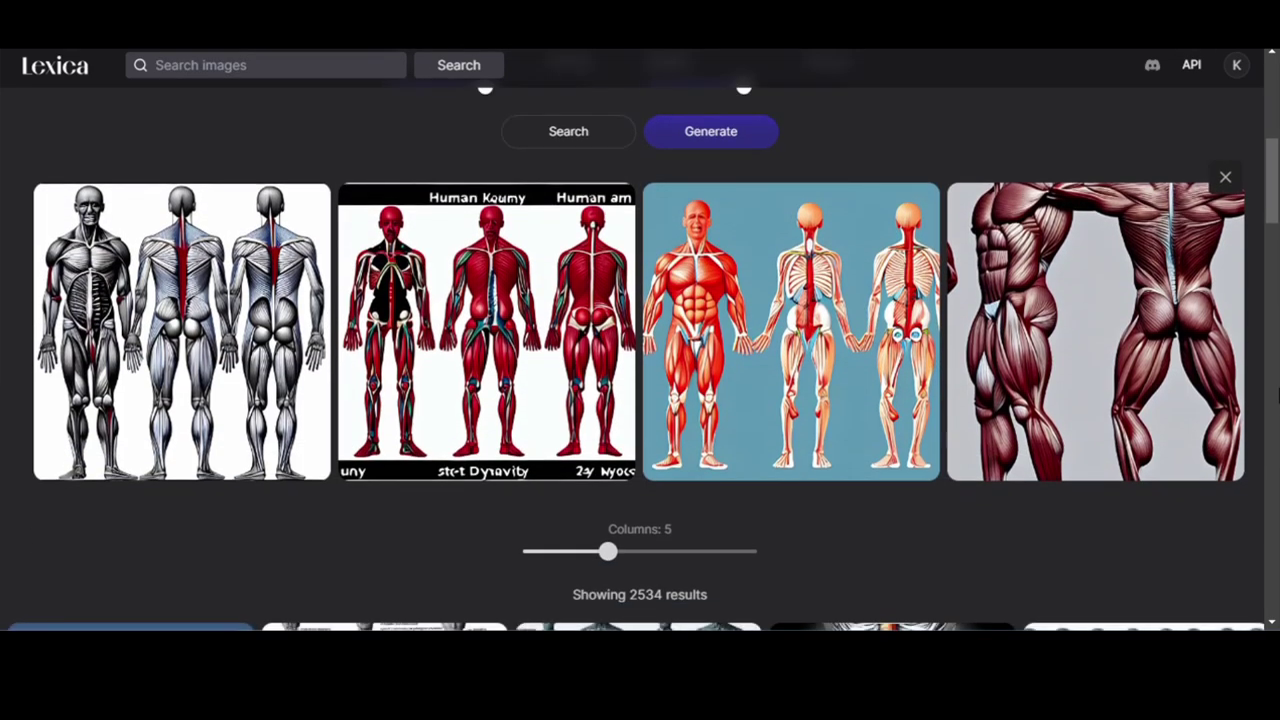
pyautogui.scroll(-4, 640, 400)
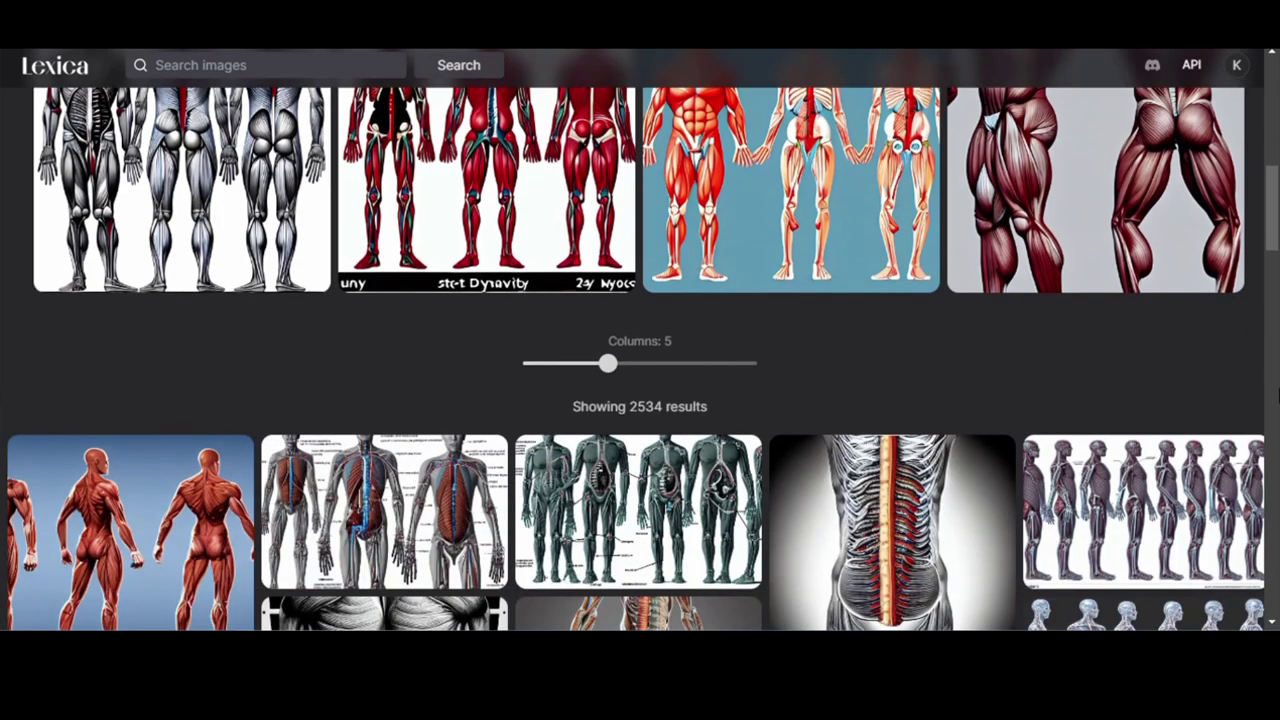
pyautogui.scroll(-2, 640, 400)
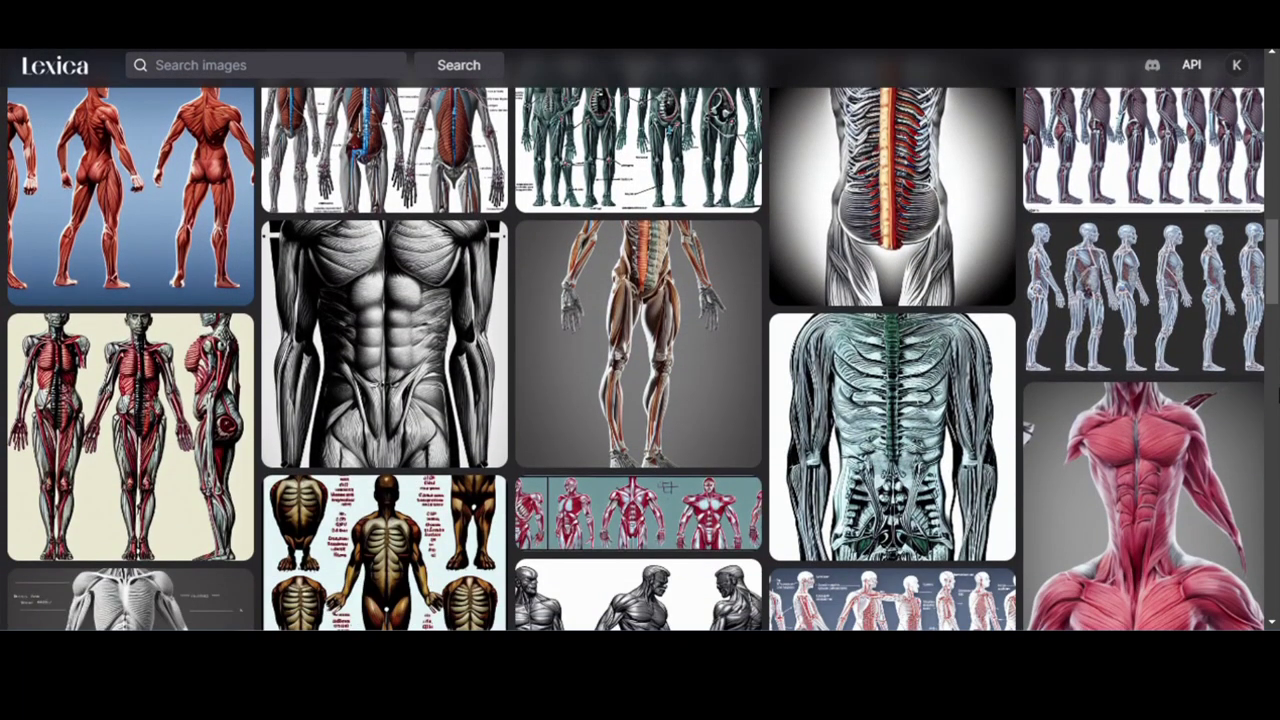
pyautogui.scroll(-5, 640, 400)
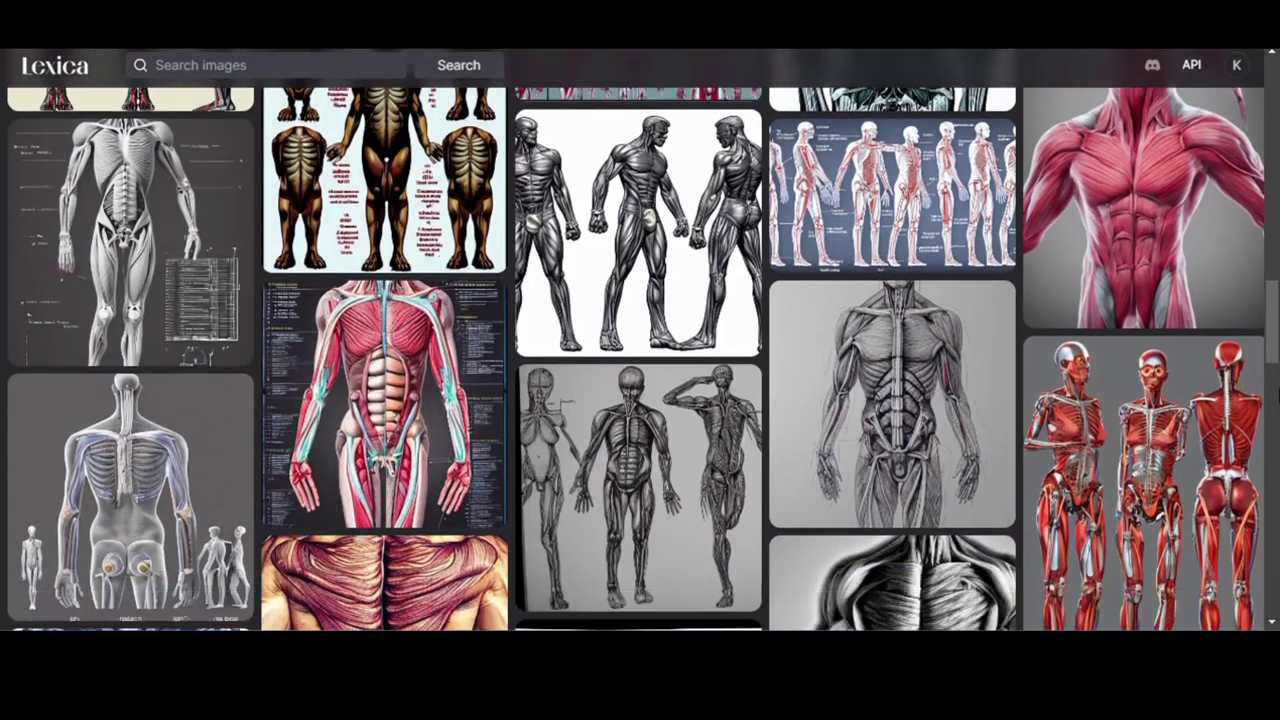
pyautogui.scroll(-6, 640, 340)
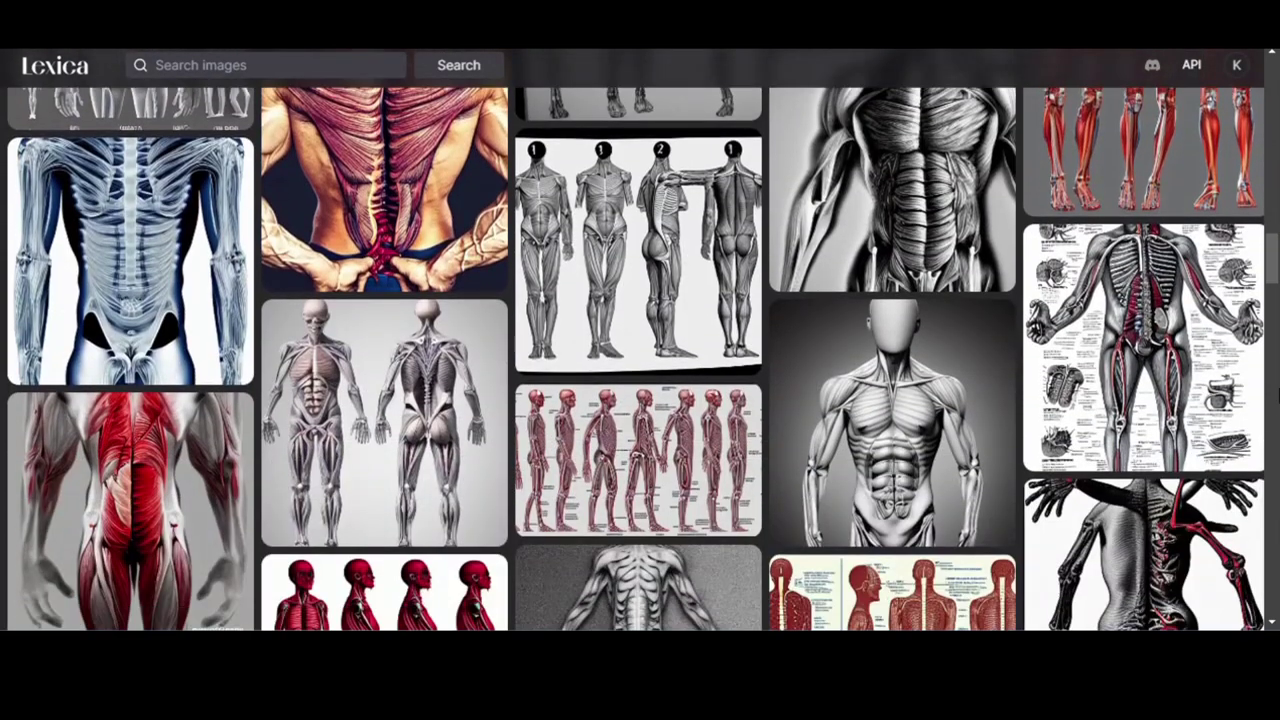
pyautogui.scroll(-4, 640, 340)
pyautogui.scroll(-2, 640, 340)
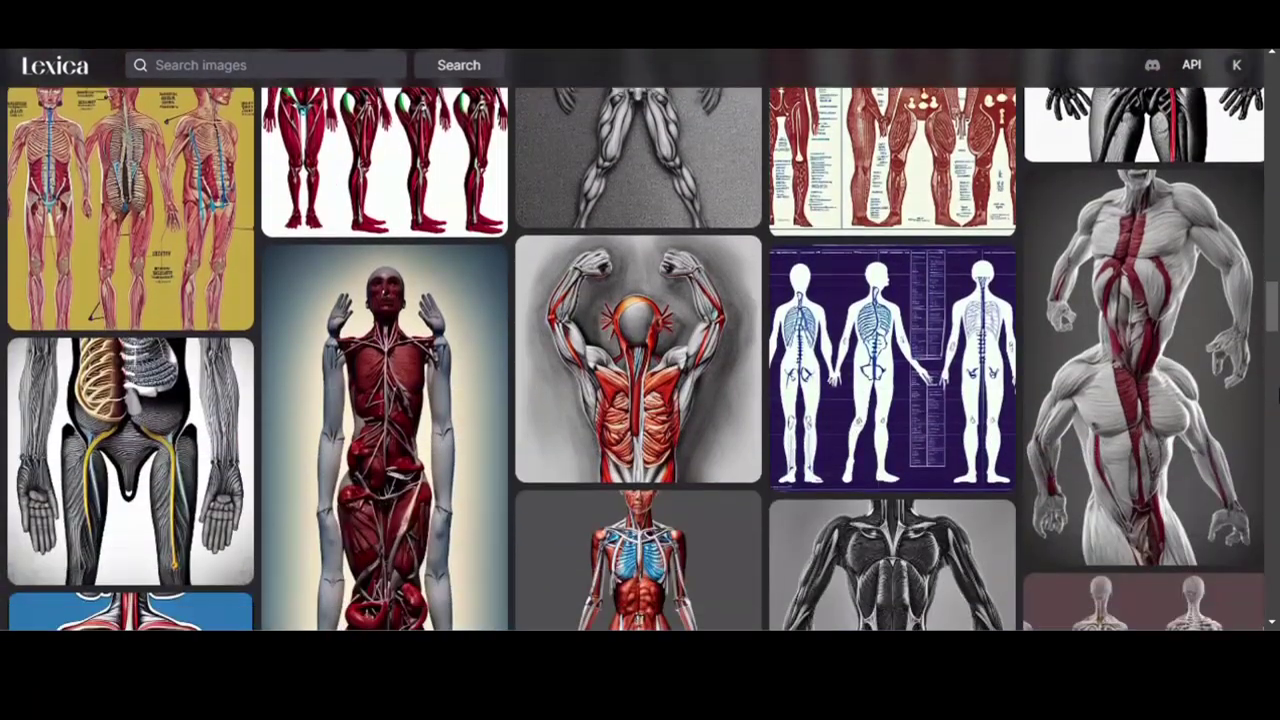
pyautogui.scroll(-1, 640, 340)
pyautogui.scroll(-2, 640, 340)
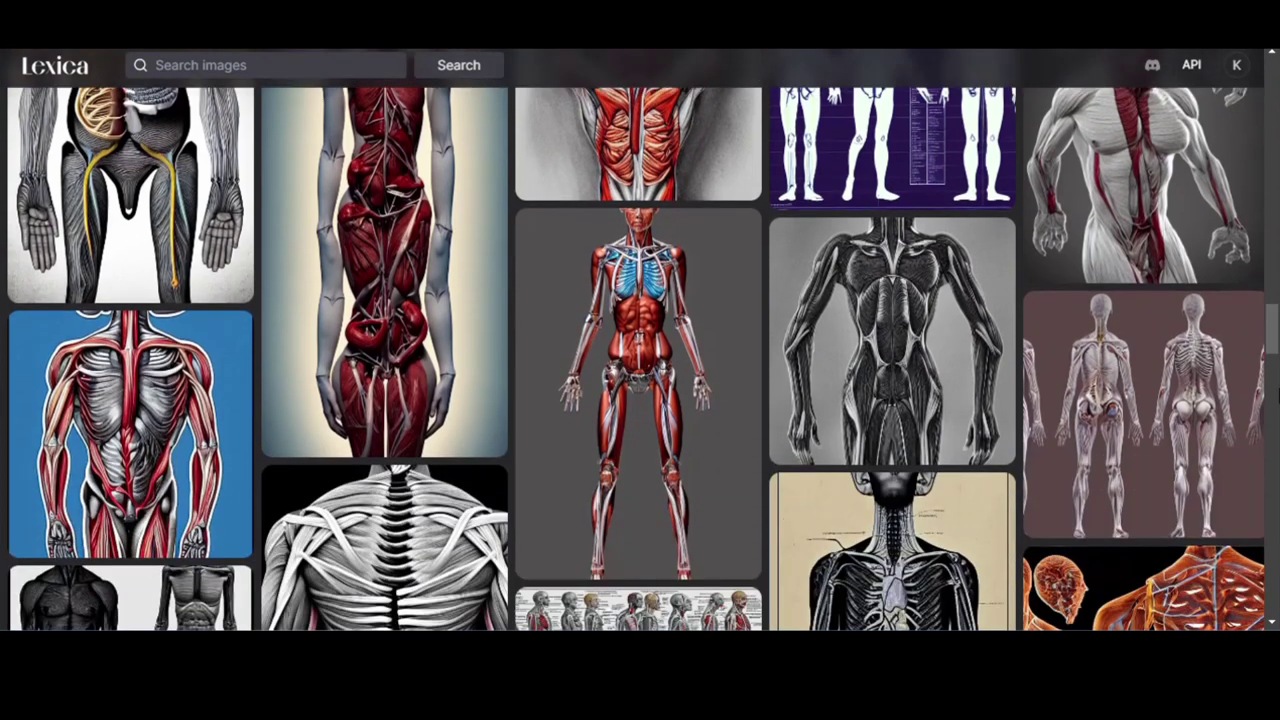
pyautogui.scroll(-2, 640, 340)
pyautogui.scroll(-2, 640, 340)
pyautogui.scroll(-5, 640, 340)
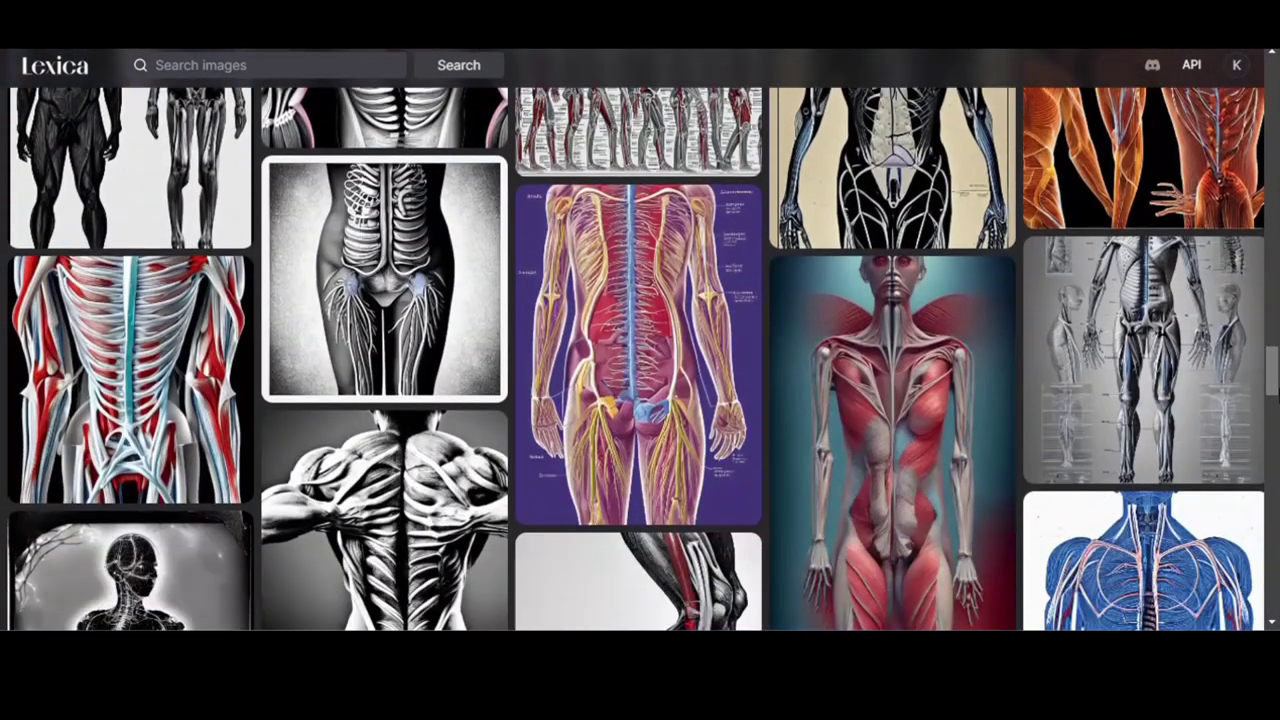
pyautogui.scroll(-2, 640, 340)
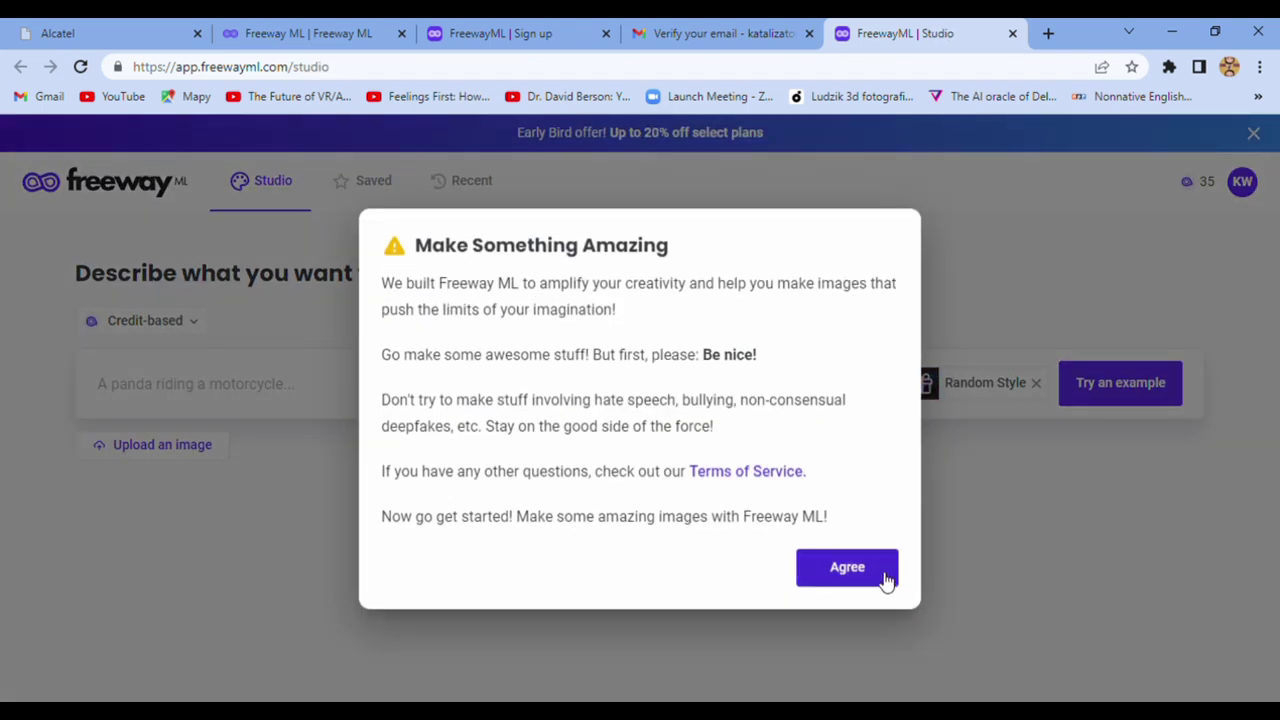
# Step: Dismiss the welcome notice and verify-email tab, enter 'human body anatomy muscles', and open the style gallery
pyautogui.click(847, 567)
pyautogui.click(809, 33)
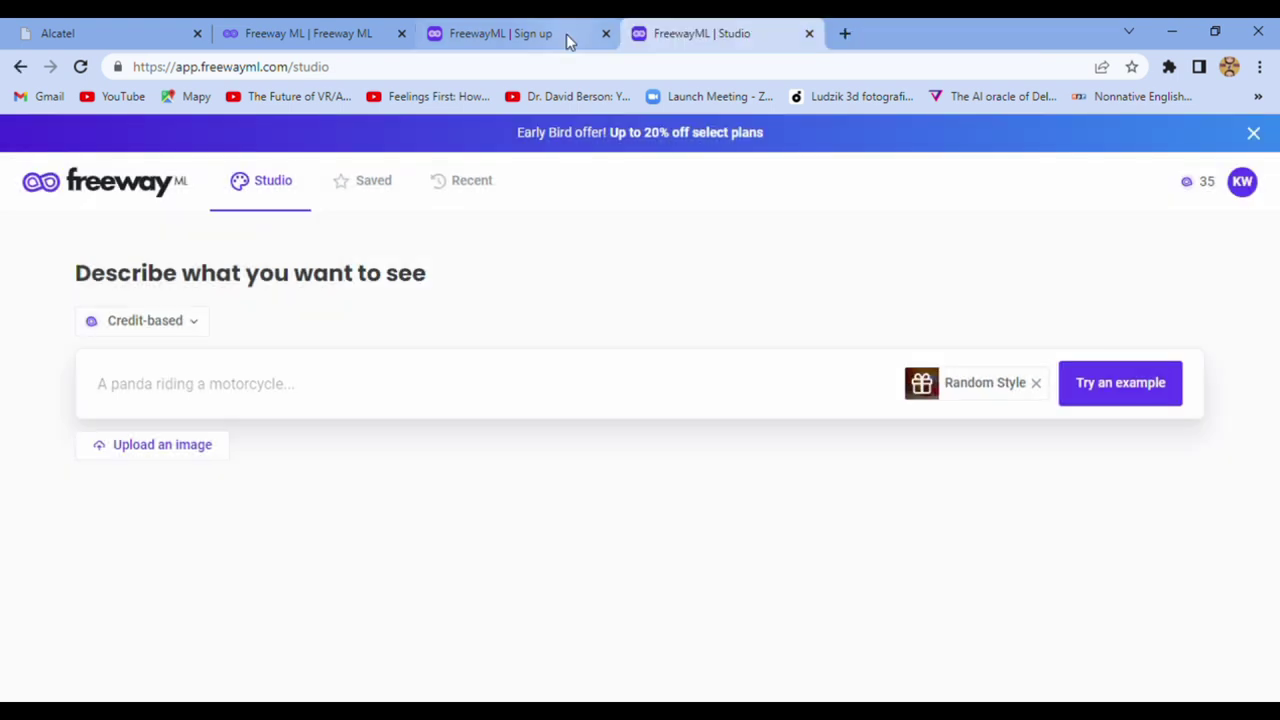
pyautogui.click(292, 388)
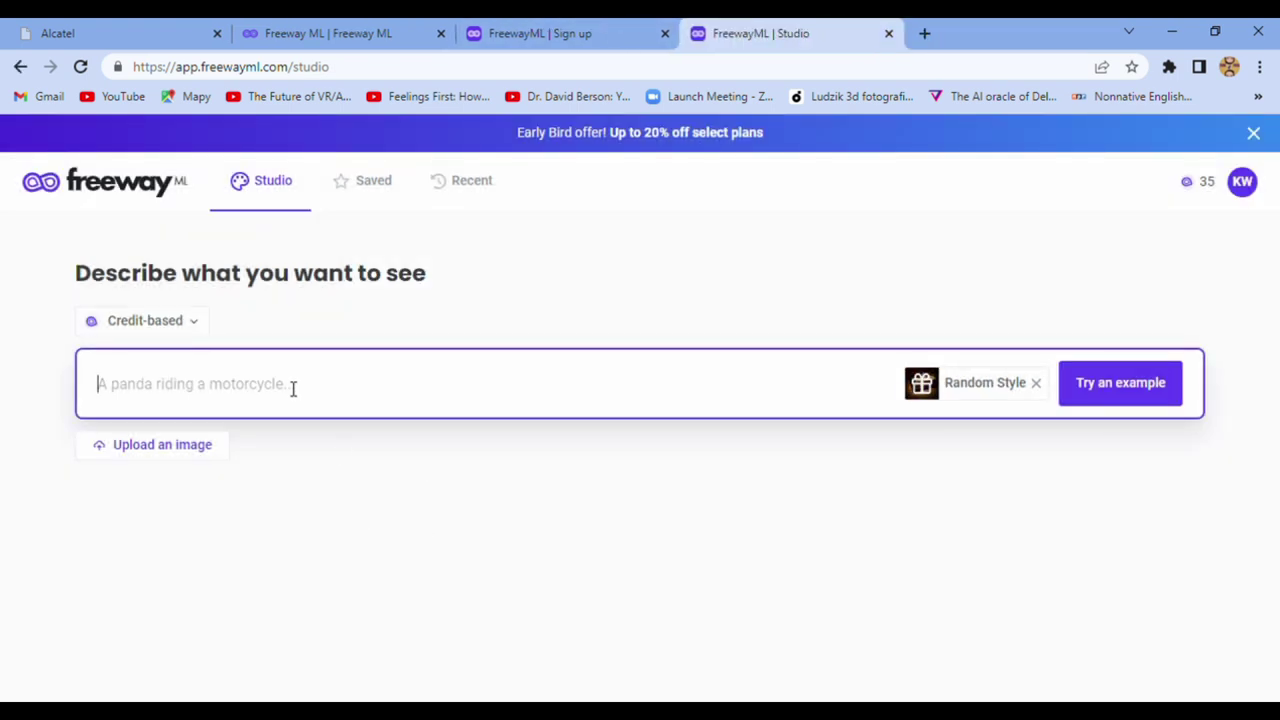
pyautogui.write('human bo')
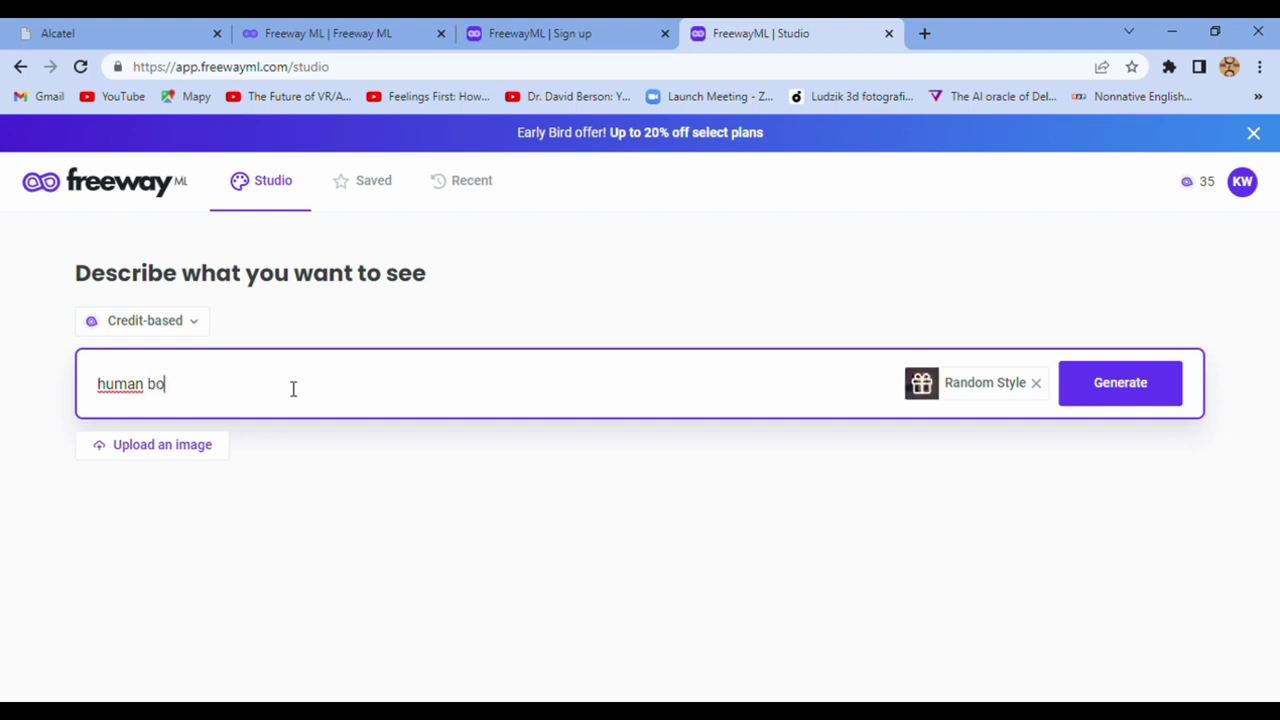
pyautogui.write('dy anat')
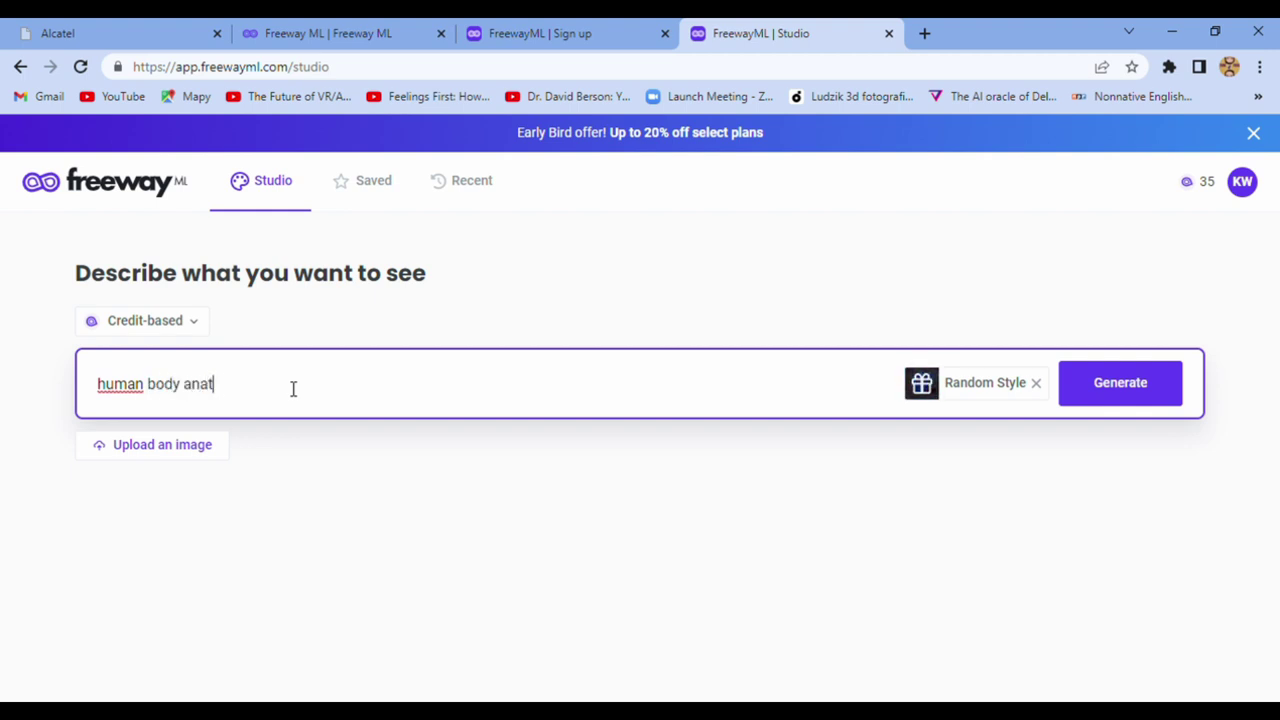
pyautogui.write('omy musc')
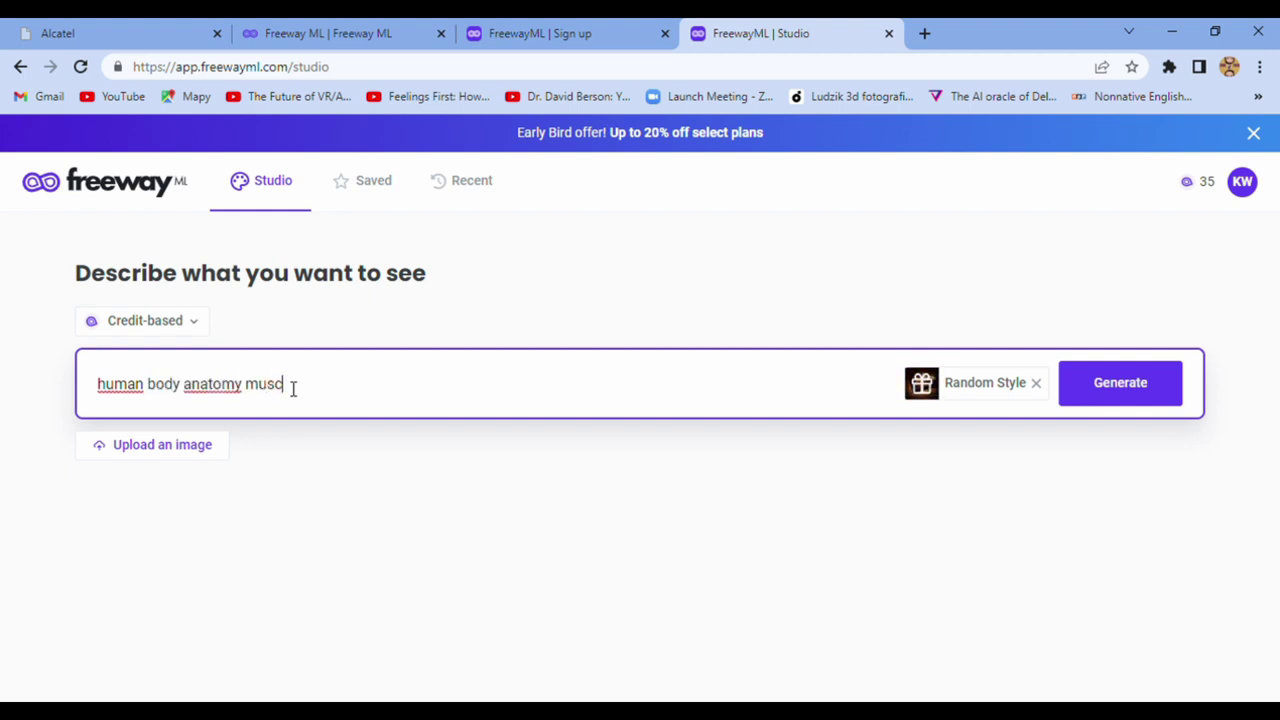
pyautogui.write('les')
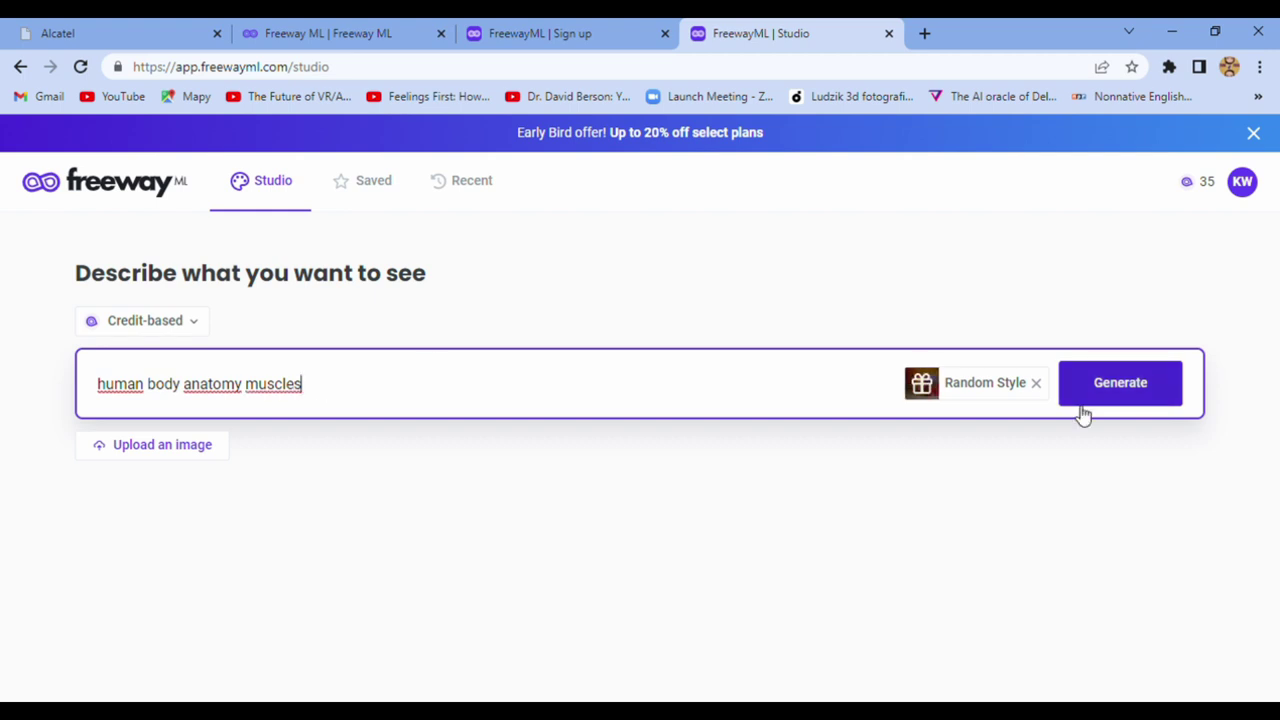
pyautogui.click(997, 390)
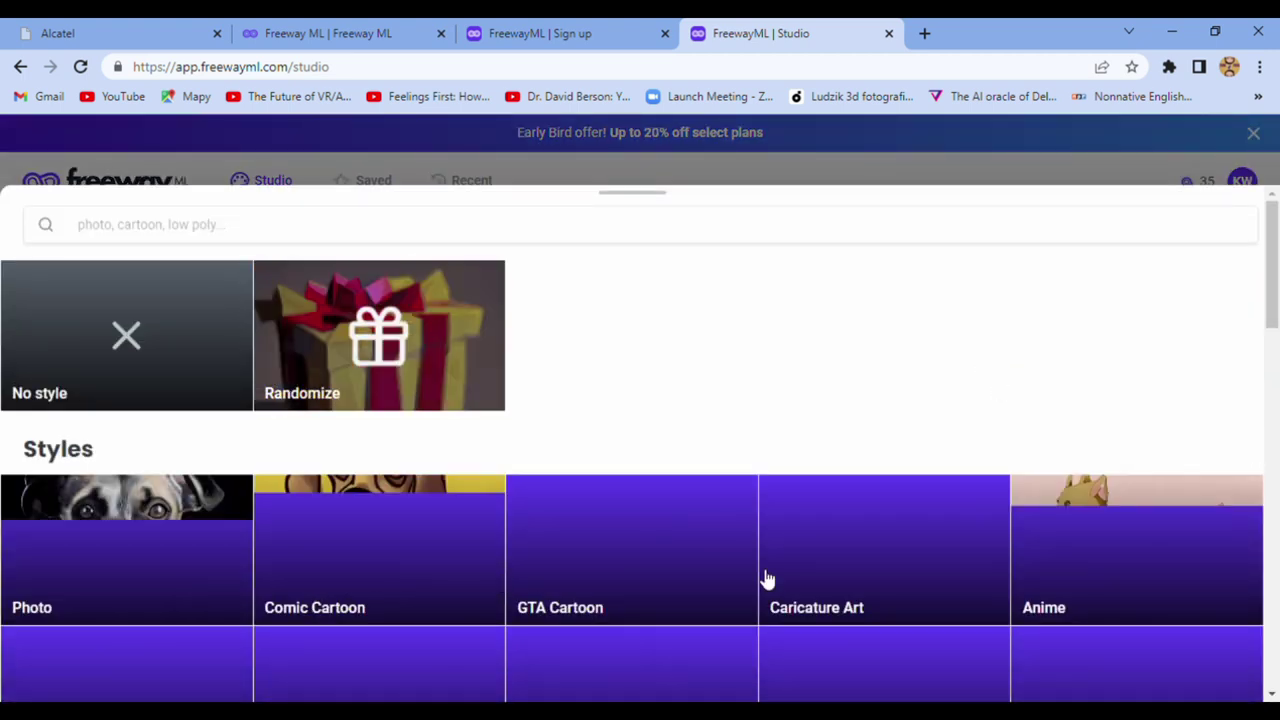
# Step: Pick the Pencil Sketch style, generate the anatomy prompt, and scroll down to the three resulting images
pyautogui.scroll(-3, 1277, 610)
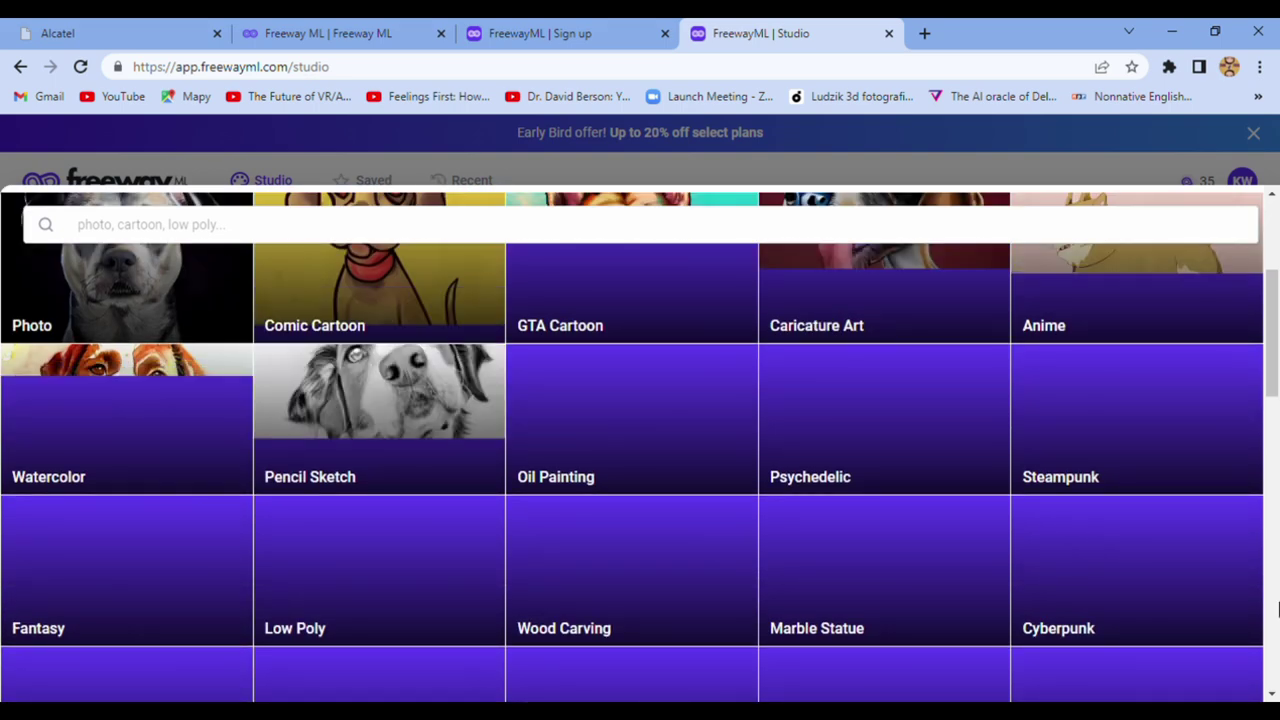
pyautogui.click(441, 440)
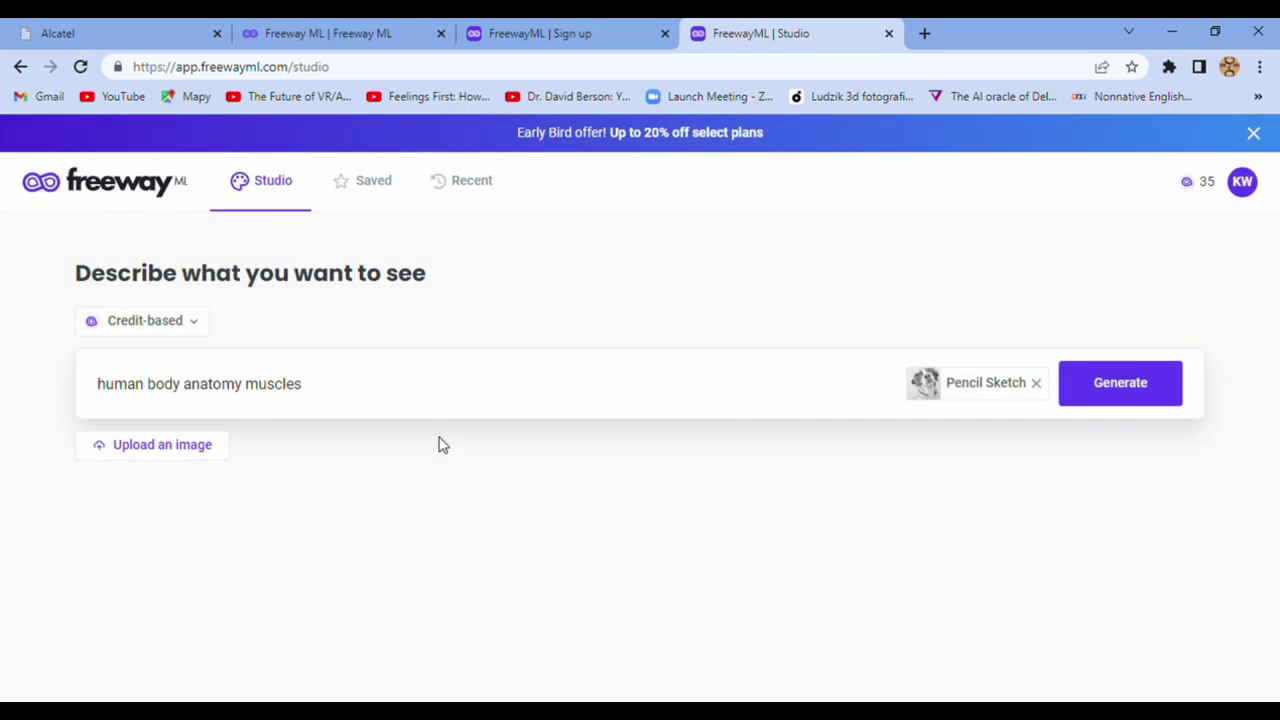
pyautogui.click(1115, 388)
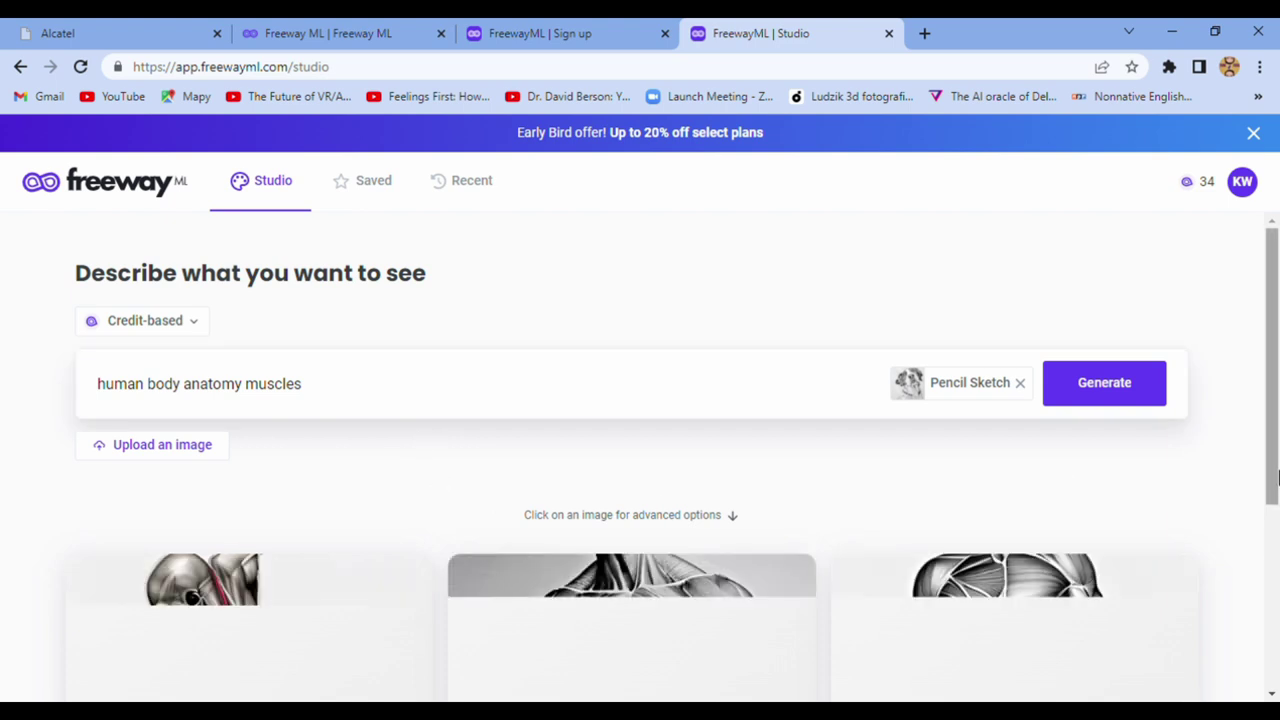
pyautogui.scroll(-3, 1276, 477)
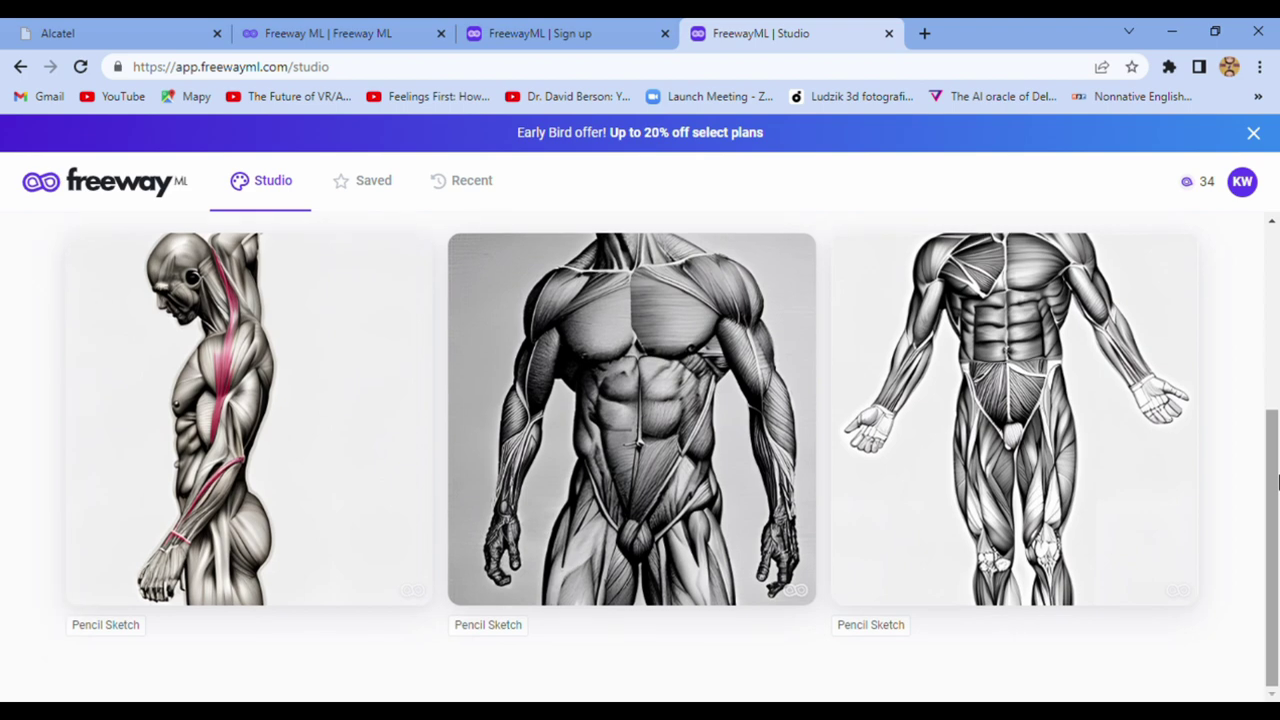
# Step: Replace the prompt with an actress's name, remove the Pencil Sketch chip, and reopen the style gallery
pyautogui.scroll(3, 1278, 478)
pyautogui.scroll(-3, 1278, 482)
pyautogui.write('meryl streep')
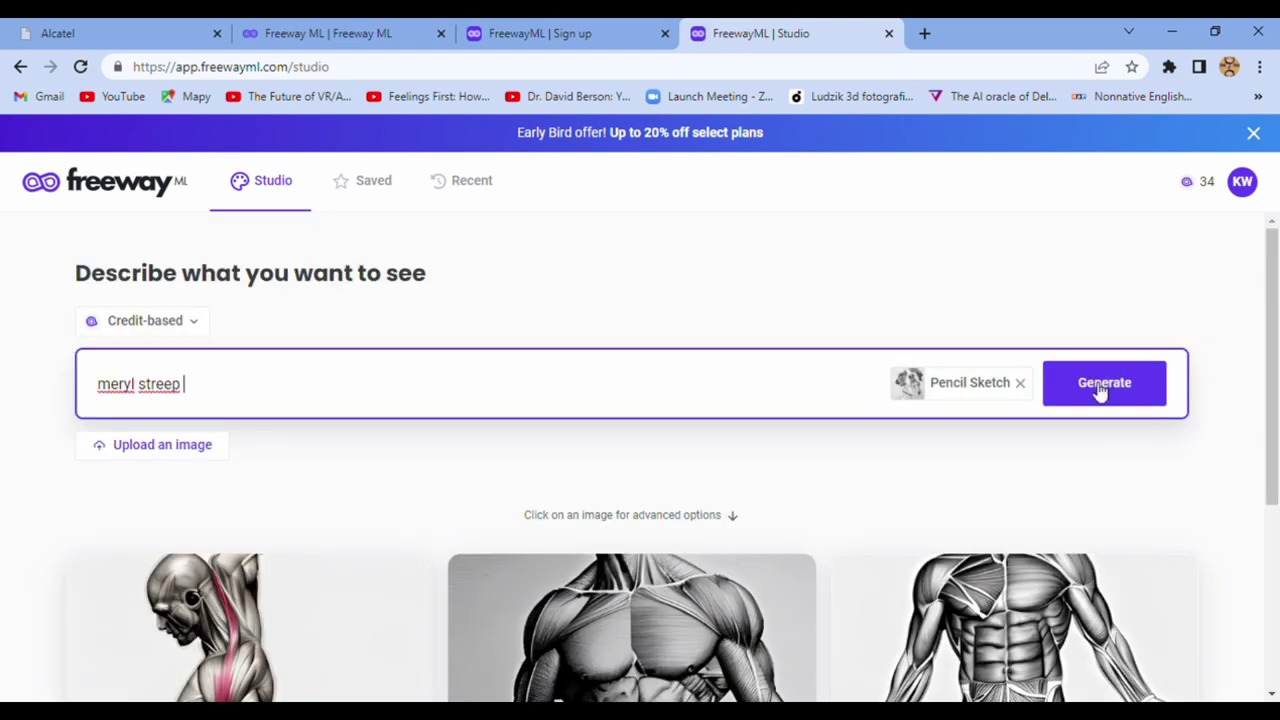
pyautogui.click(1020, 384)
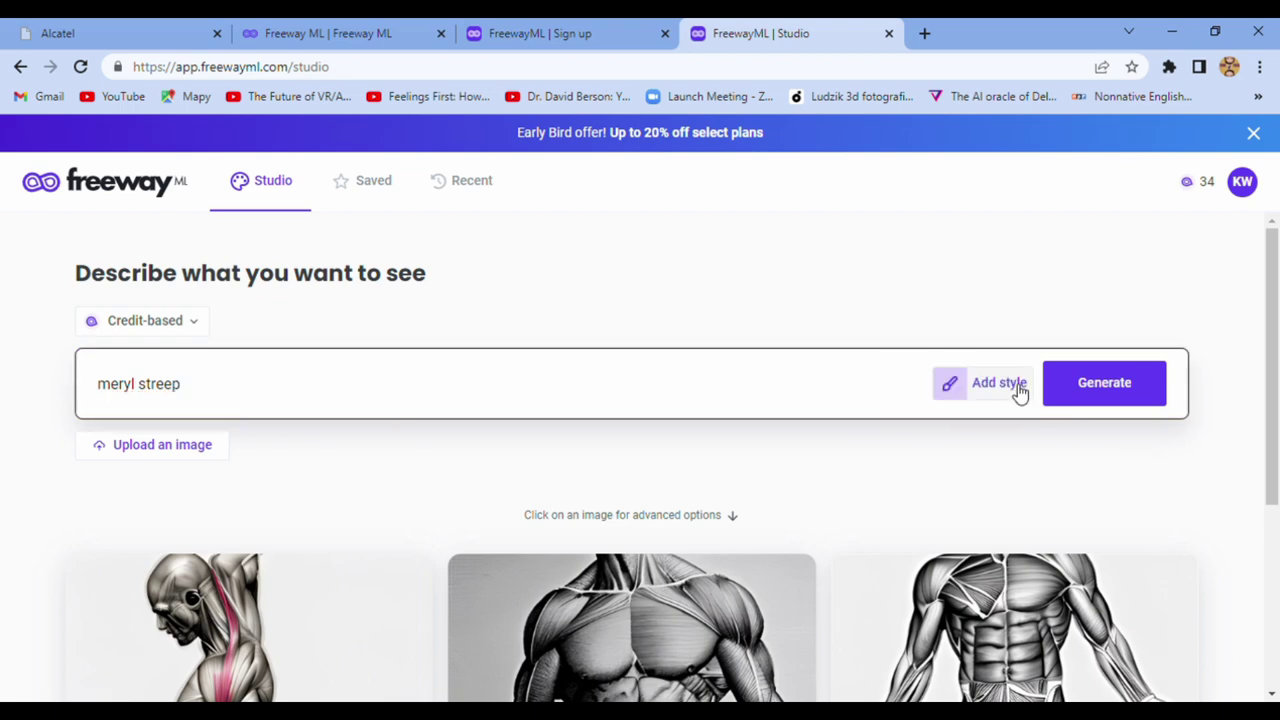
pyautogui.click(983, 390)
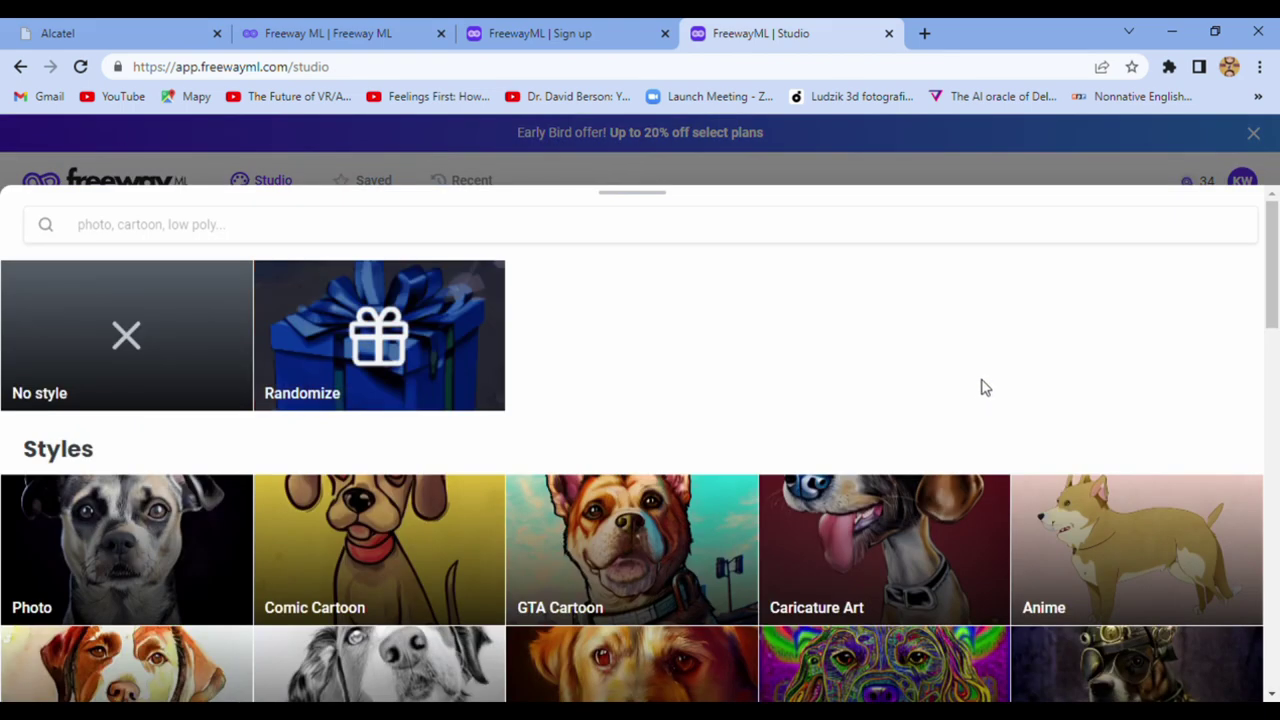
# Step: Choose the Hyperrealistic style, generate the actress prompt, and scroll down to the three portraits
pyautogui.scroll(-4, 1278, 465)
pyautogui.scroll(-3, 1278, 465)
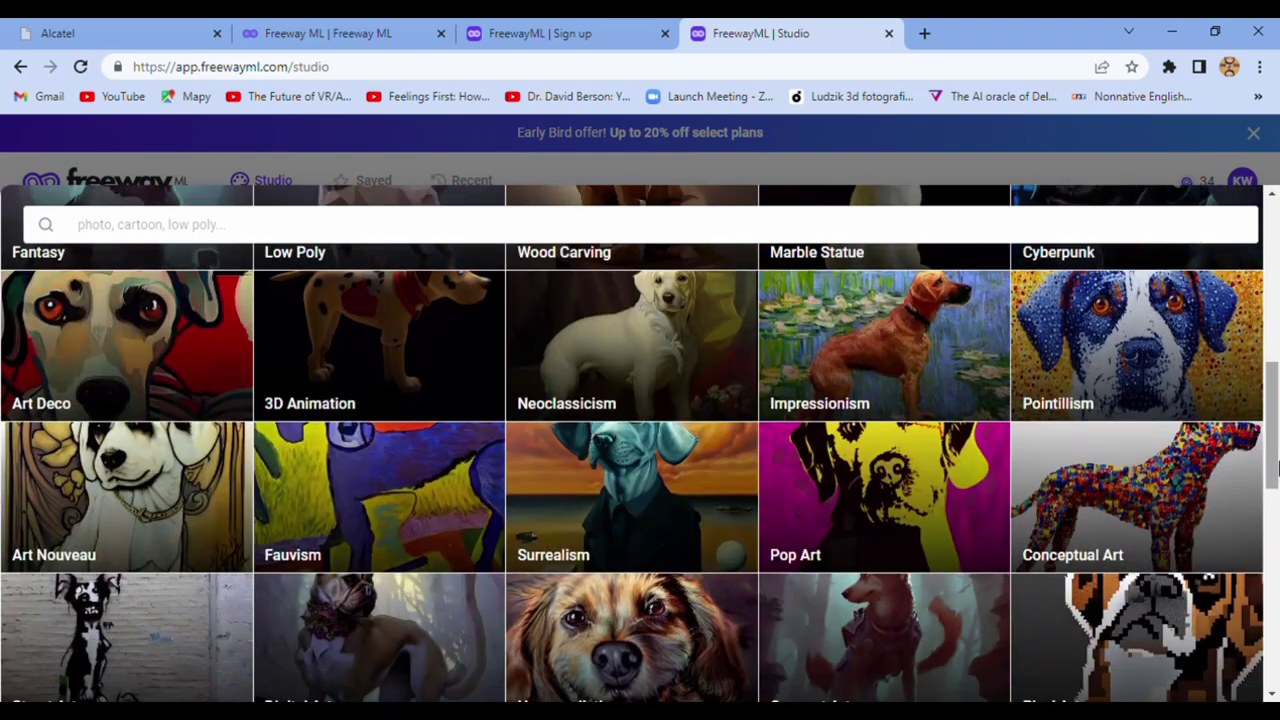
pyautogui.scroll(-3, 1278, 465)
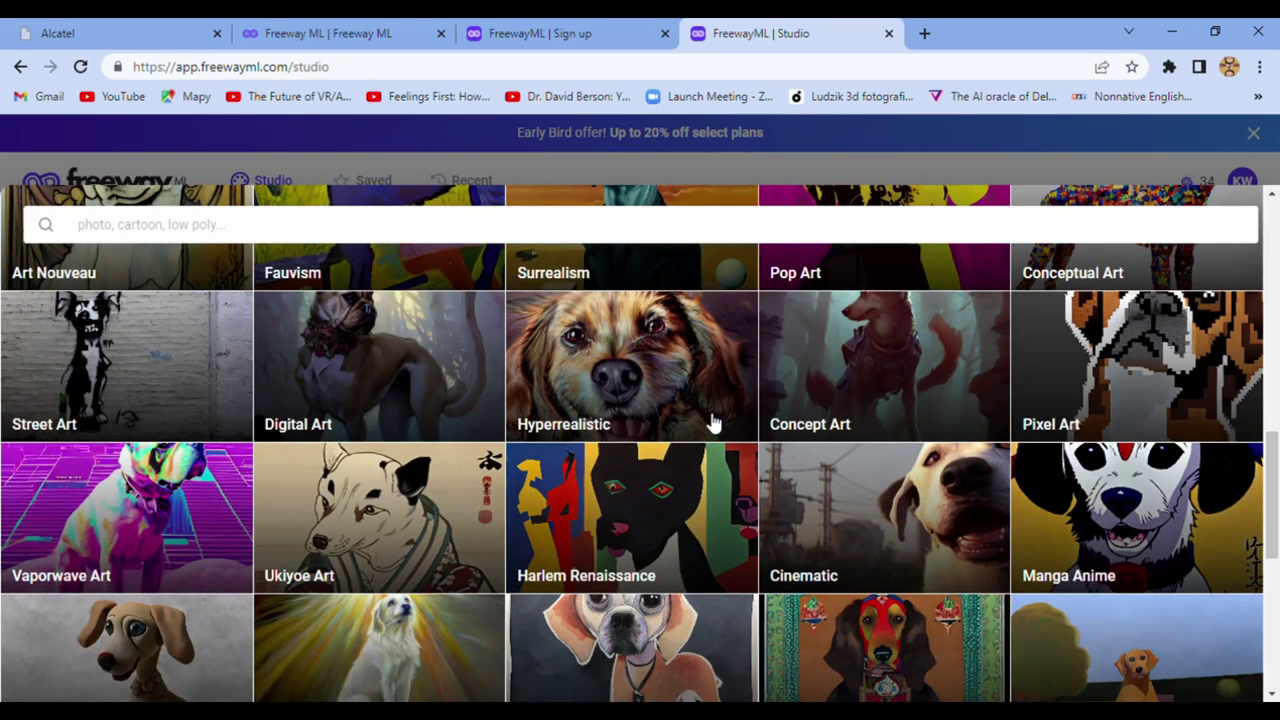
pyautogui.click(688, 394)
pyautogui.click(1100, 390)
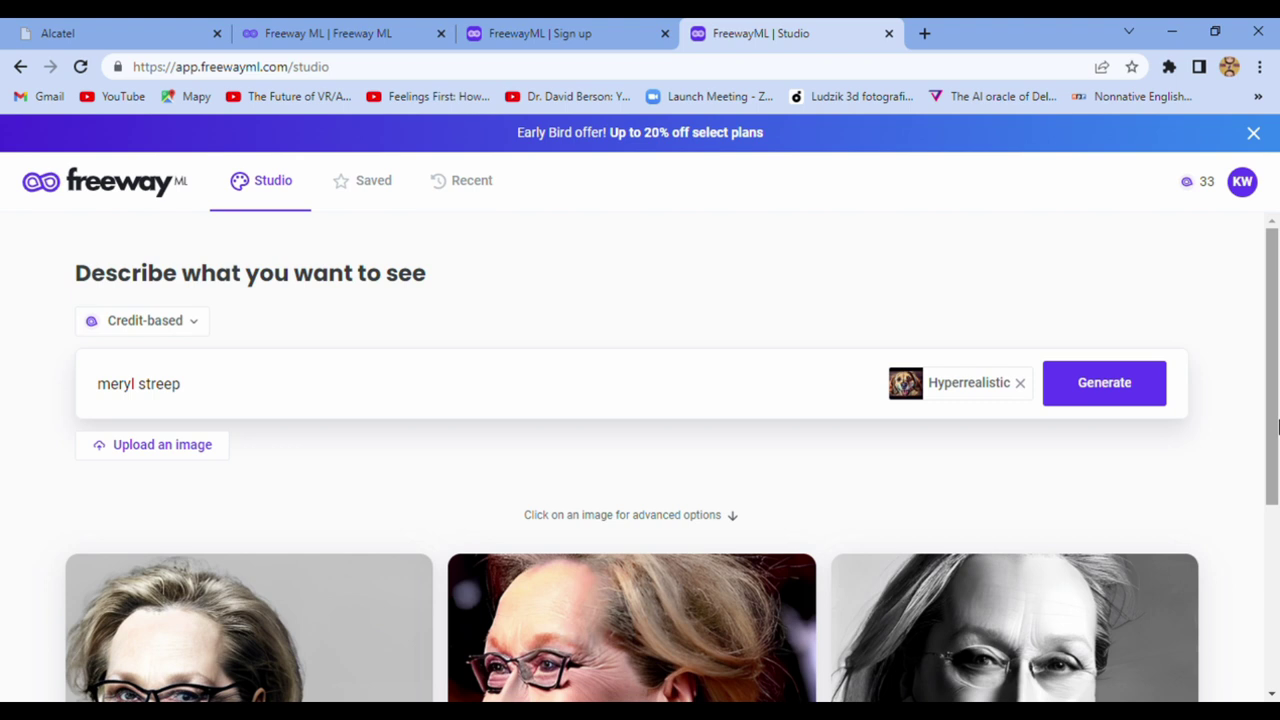
pyautogui.scroll(-2, 1251, 449)
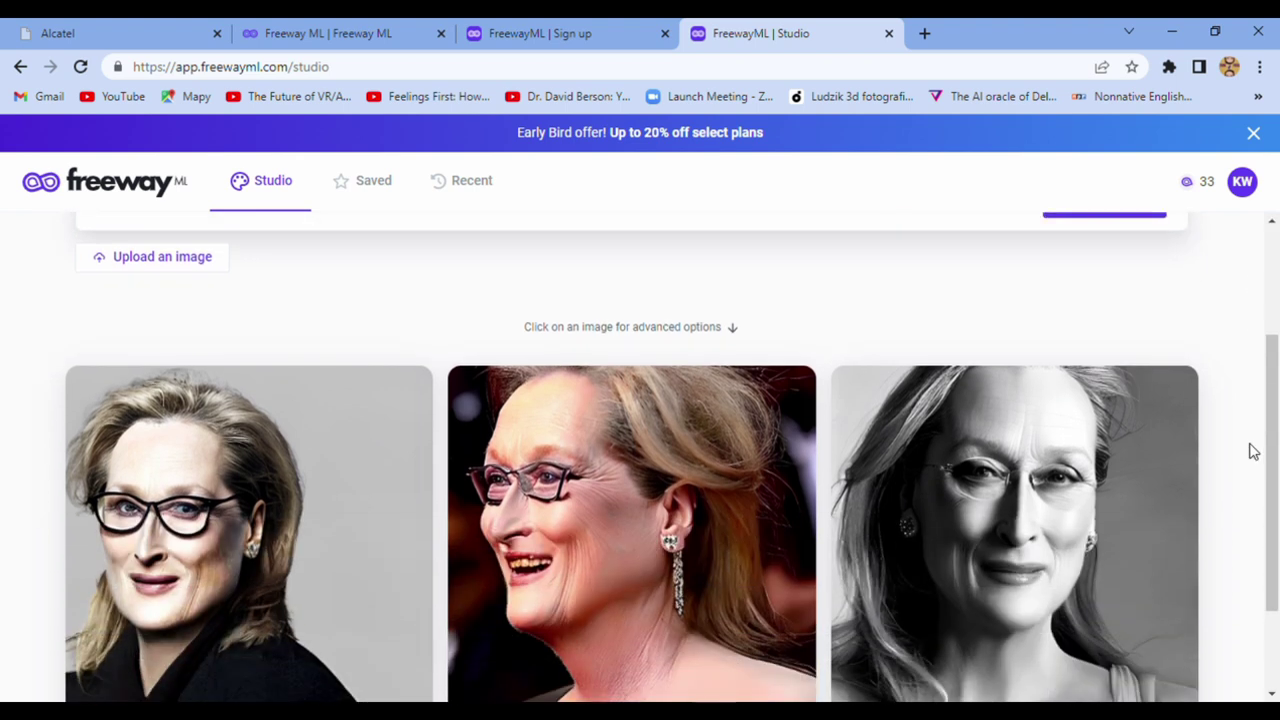
pyautogui.scroll(-1, 1251, 451)
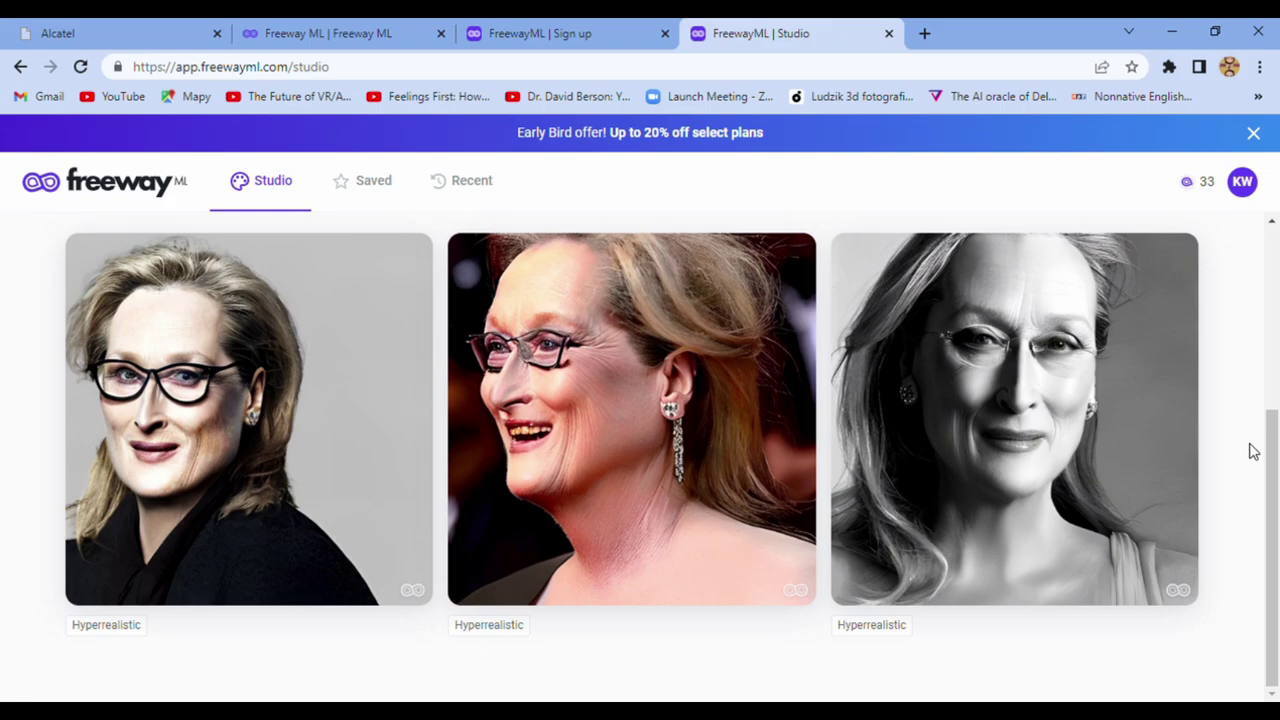